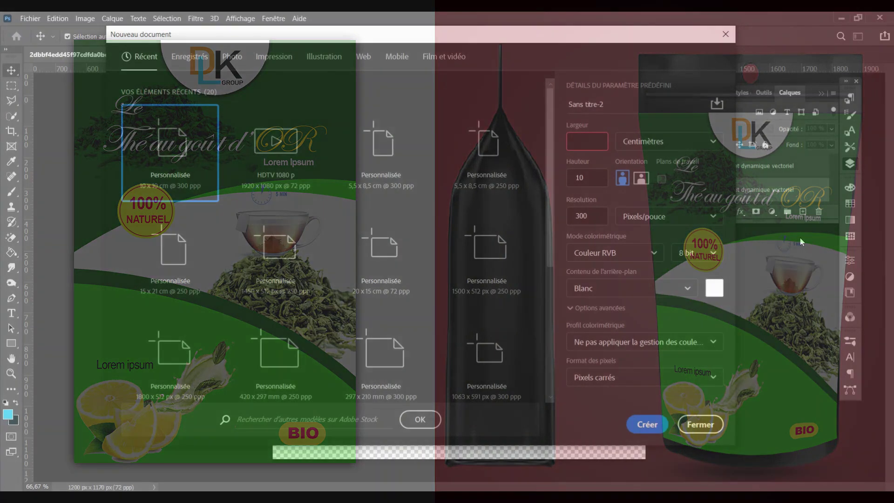
# - Create a new portrait document named ETIQUETEE DESIGN, 10 × 15 cm at 300 ppp
pyautogui.write('15')
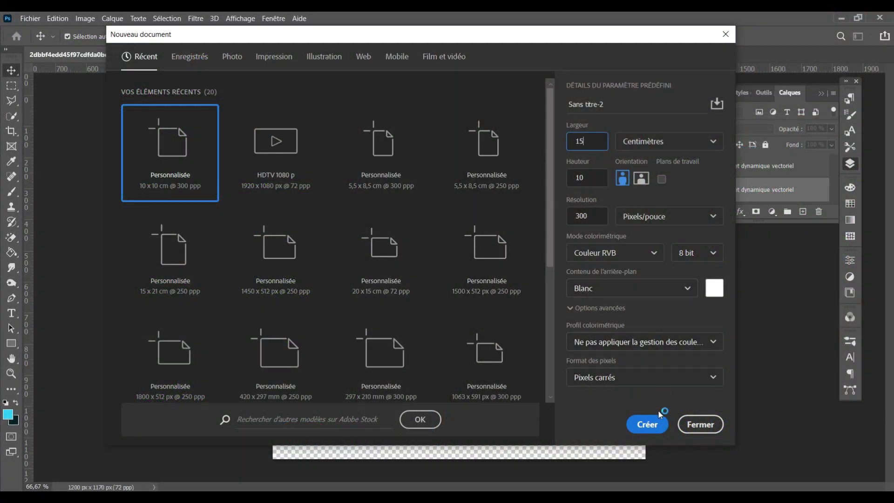
pyautogui.hotkey('shift', 'Tab')
pyautogui.write('ETI')
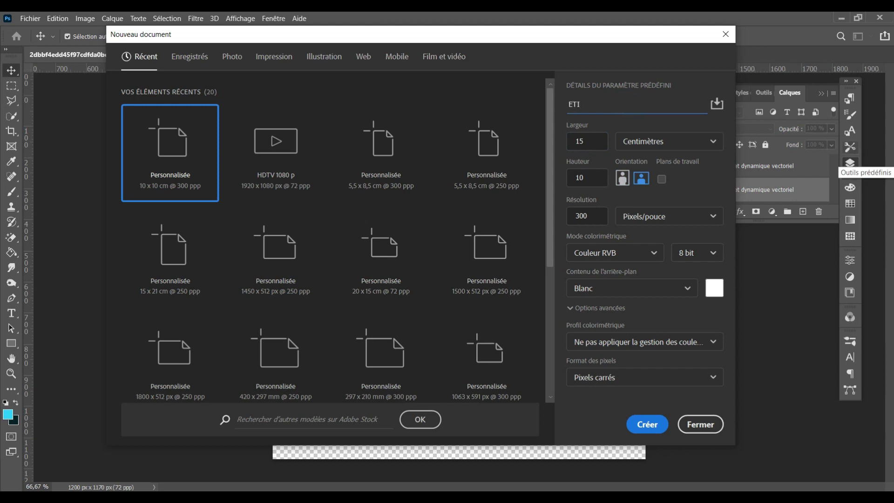
pyautogui.write('KET')
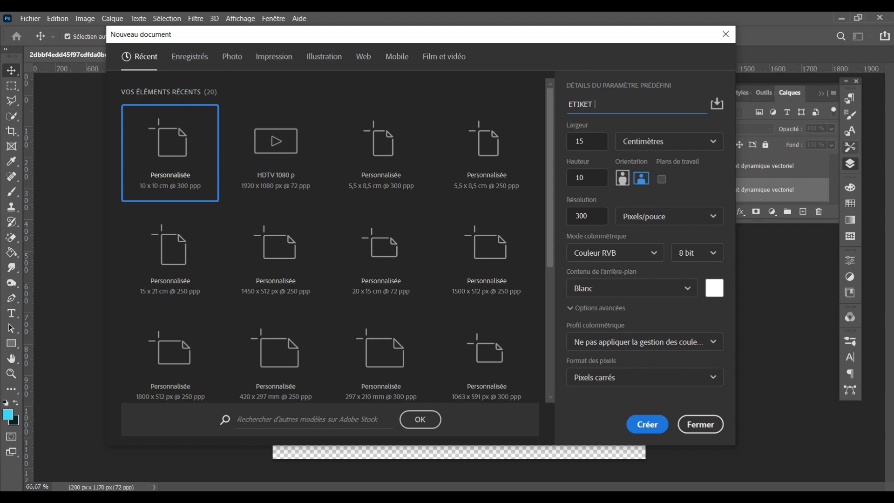
pyautogui.write('ETT')
pyautogui.press('BackSpace')
pyautogui.press('BackSpace')
pyautogui.press('BackSpace')
pyautogui.write('QUETEE DESIGN')
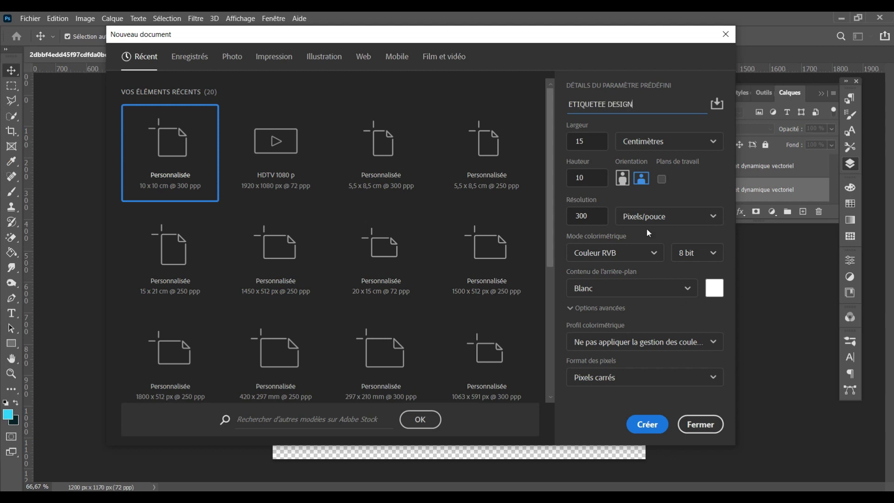
pyautogui.click(626, 181)
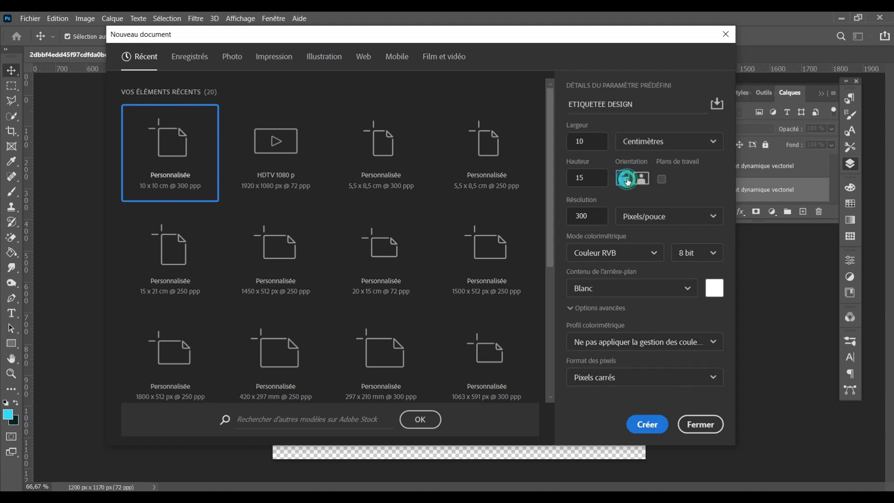
pyautogui.click(646, 424)
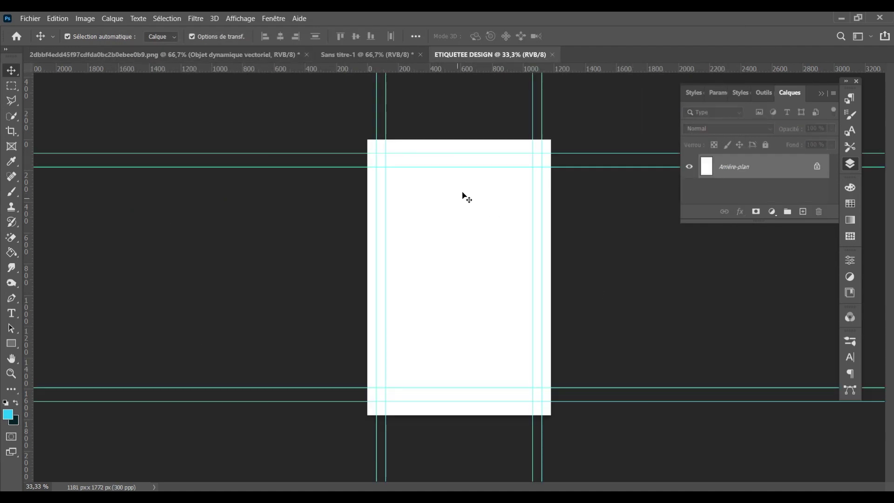
# - Fit the whole blank canvas in the window and pick the Rectangle tool
pyautogui.doubleClick(11, 358)
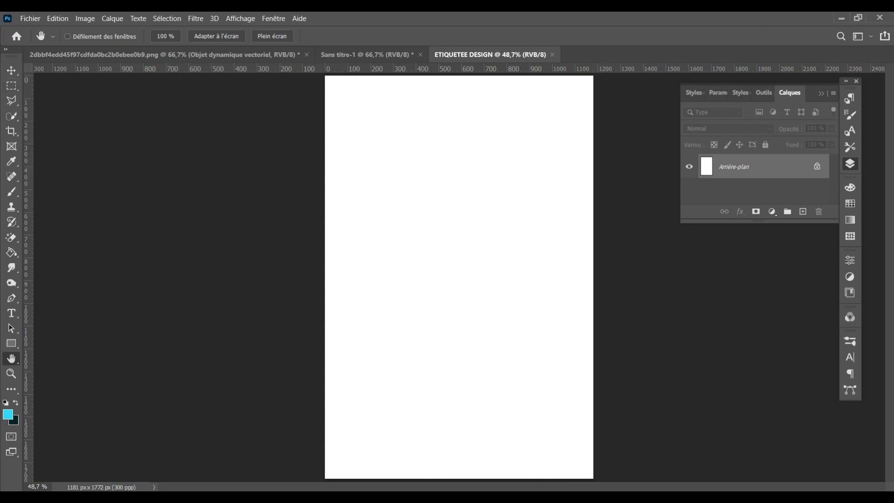
pyautogui.click(12, 343)
# - Draw a rectangle across the top of the label and adjust its height
pyautogui.moveTo(298, 167); pyautogui.dragTo(650, 385)
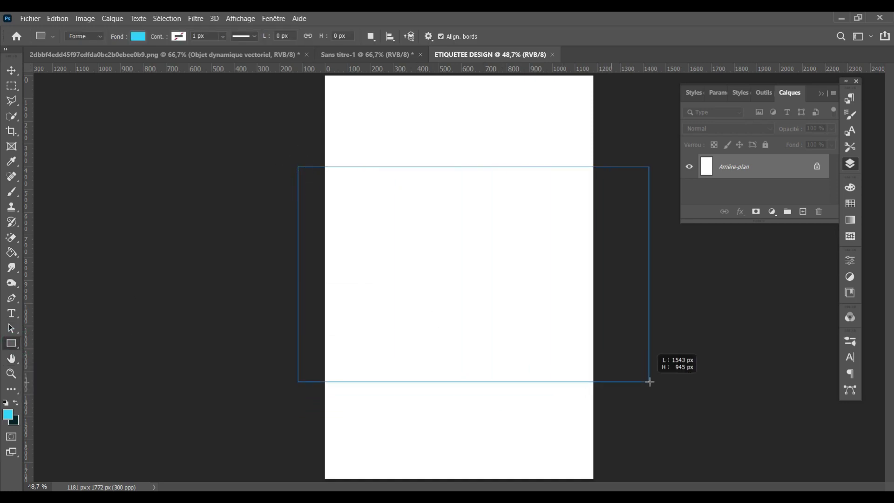
pyautogui.press('v')
pyautogui.moveTo(421, 307)
pyautogui.mouseDown()
pyautogui.moveTo(410, 194)
pyautogui.moveTo(418, 207)
pyautogui.mouseUp()
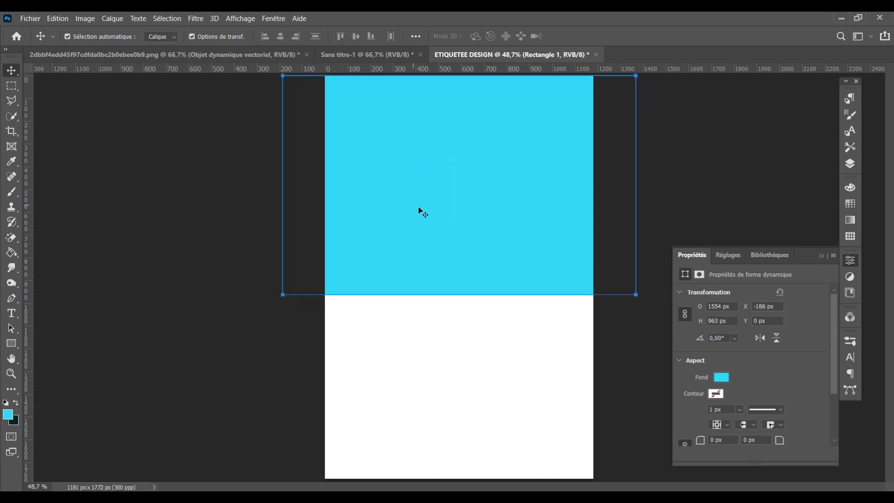
pyautogui.hotkey('ctrl', 't')
pyautogui.moveTo(459, 294)
pyautogui.mouseDown()
pyautogui.moveTo(467, 270)
pyautogui.moveTo(461, 230)
pyautogui.mouseUp()
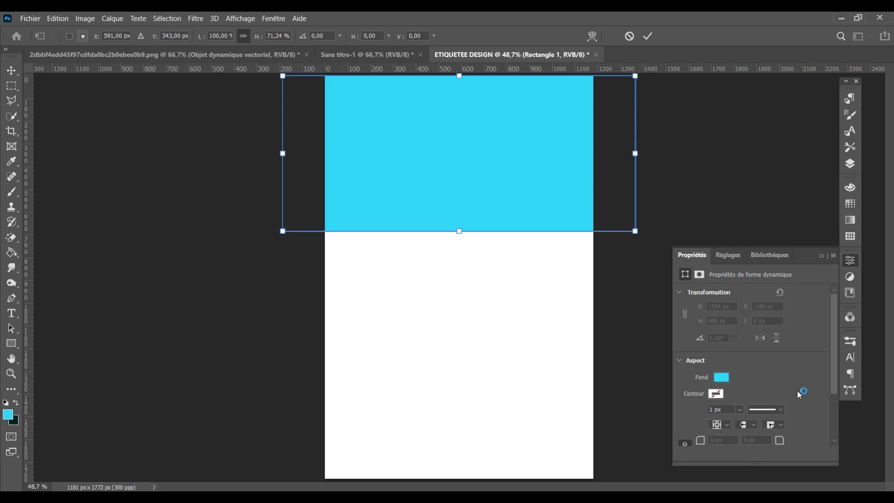
pyautogui.moveTo(461, 231); pyautogui.dragTo(459, 252)
# - Warp the rectangle's bottom edge into a smooth upward arch and apply it
pyautogui.click(592, 36)
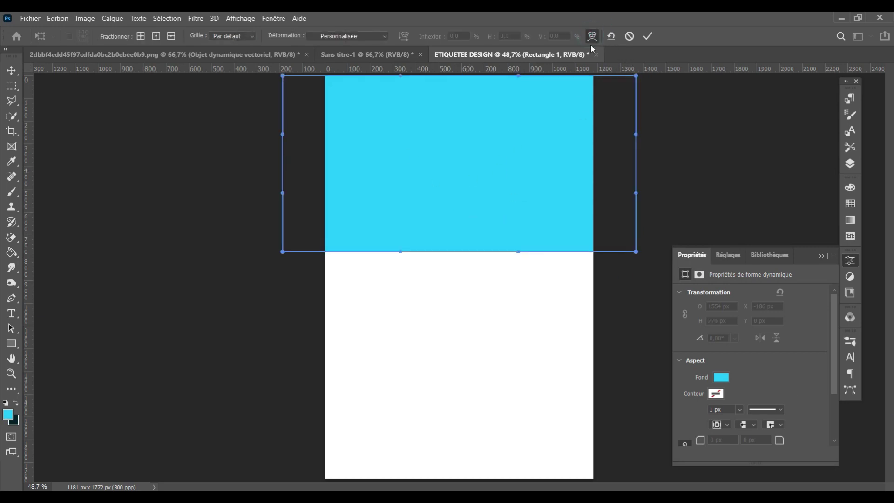
pyautogui.moveTo(408, 250); pyautogui.dragTo(422, 209)
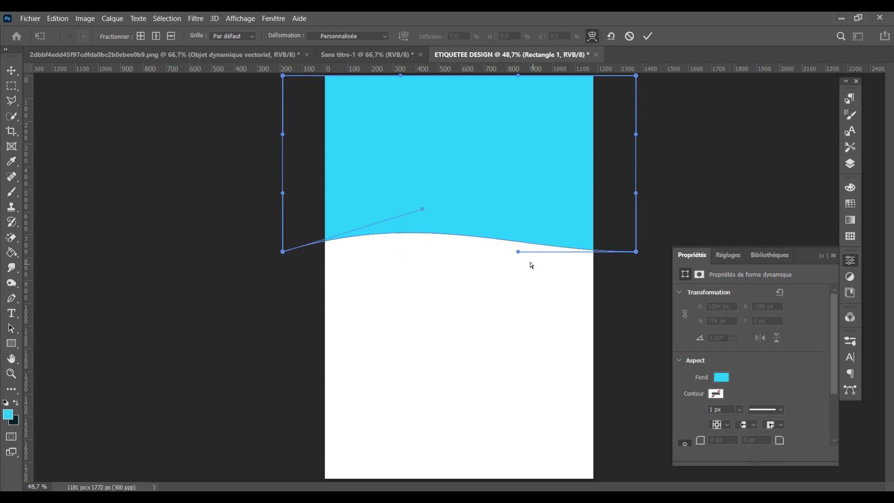
pyautogui.moveTo(526, 256); pyautogui.dragTo(525, 188)
pyautogui.moveTo(420, 211); pyautogui.dragTo(390, 197)
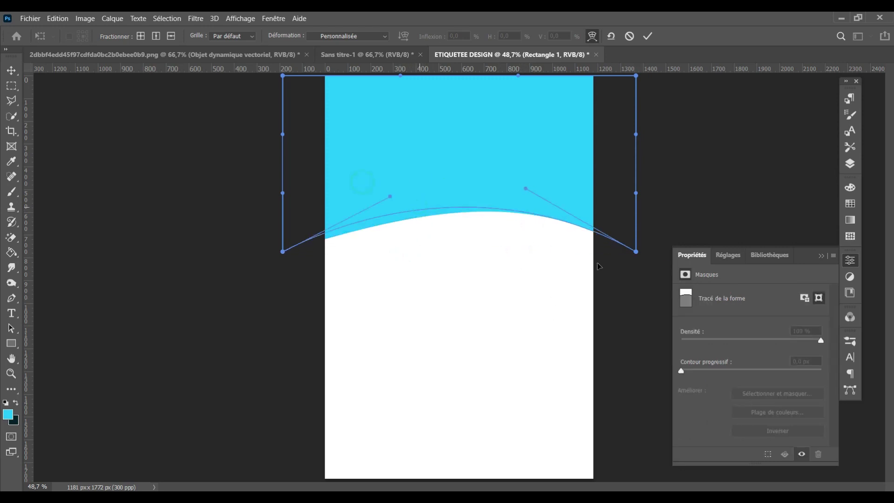
pyautogui.hotkey('ctrl', 'z')
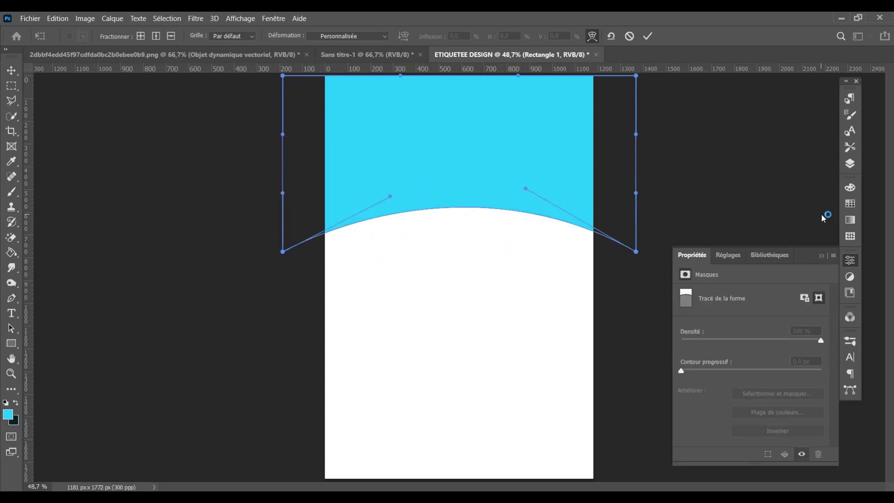
pyautogui.click(647, 35)
pyautogui.click(423, 212)
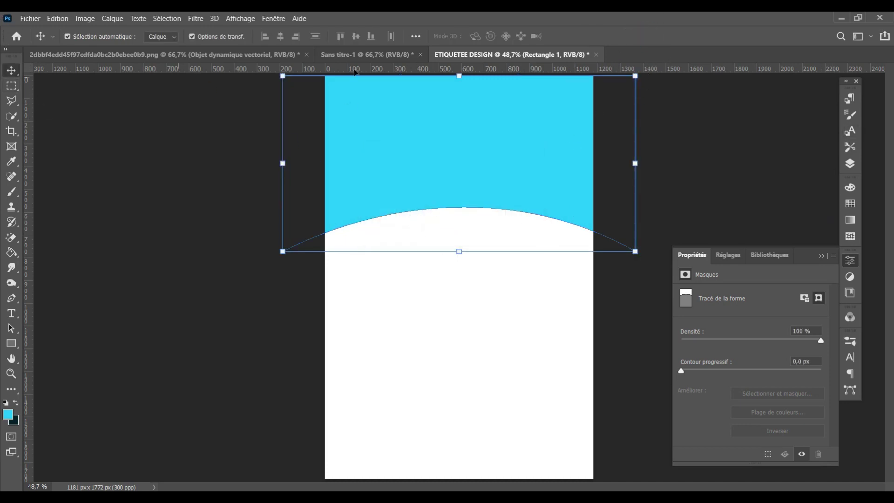
# - Rotate the arched shape counter-clockwise, move it up-left and enlarge it
pyautogui.hotkey('ctrl', 't')
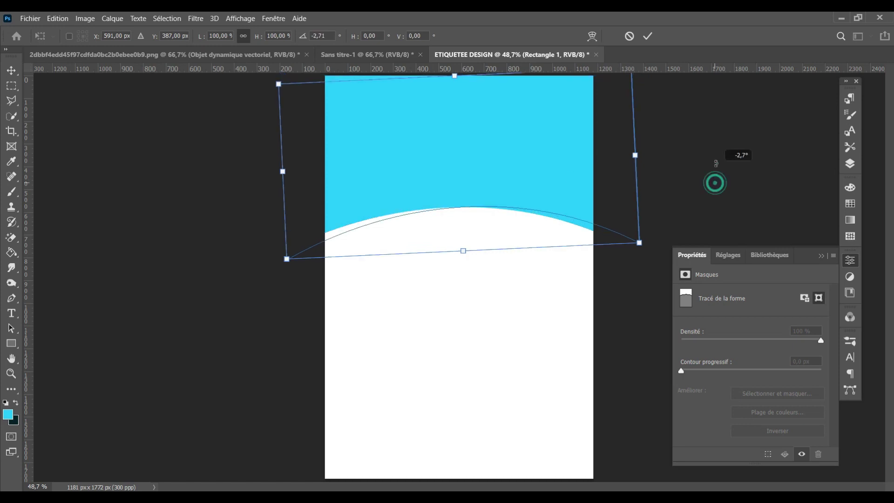
pyautogui.moveTo(641, 199); pyautogui.dragTo(598, 173)
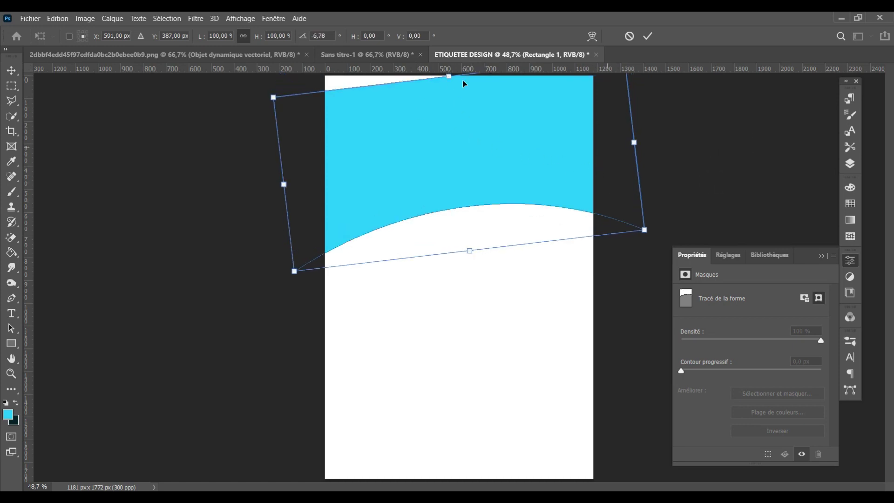
pyautogui.moveTo(667, 226); pyautogui.dragTo(675, 191)
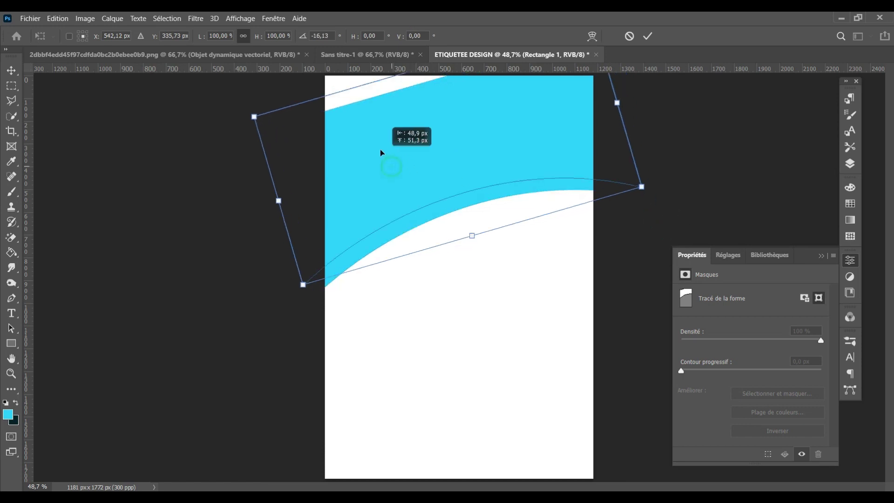
pyautogui.moveTo(454, 224); pyautogui.dragTo(390, 154)
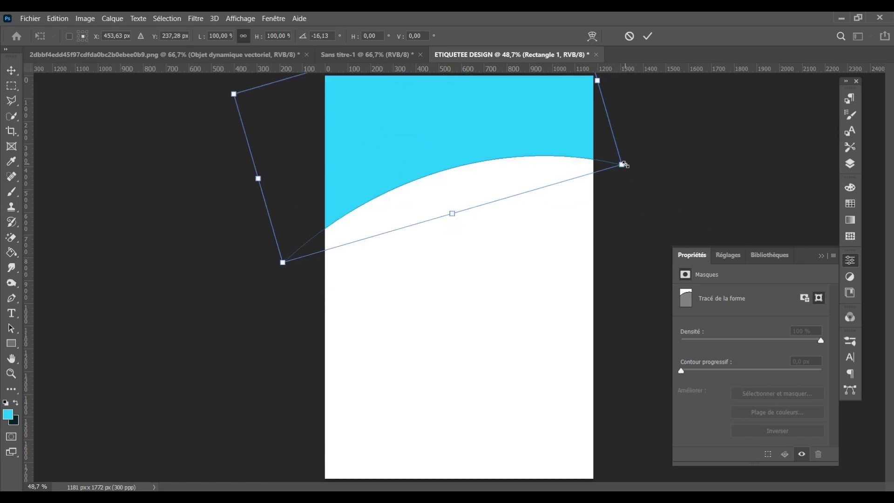
pyautogui.moveTo(623, 164); pyautogui.dragTo(636, 183)
pyautogui.press('Return')
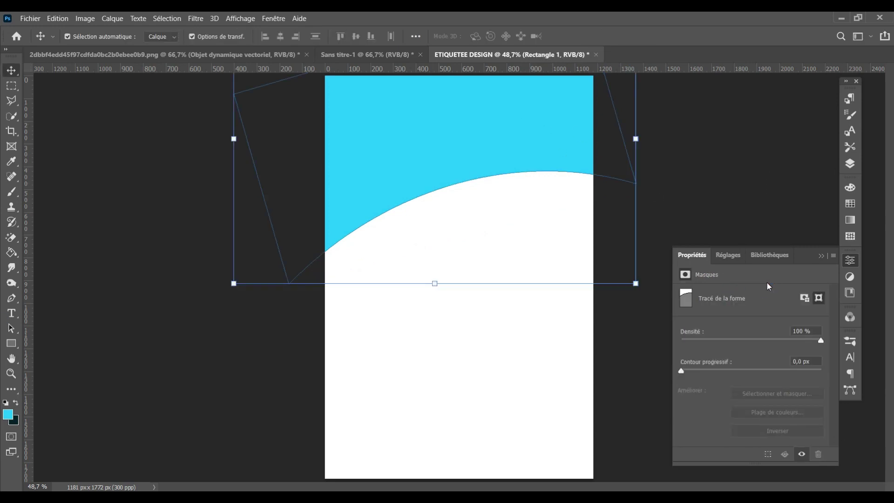
# - Nudge the shape down and rotate it slightly clockwise
pyautogui.press('Down')
pyautogui.press('Down')
pyautogui.press('Down')
pyautogui.press('Down')
pyautogui.press('Down')
pyautogui.press('Down')
pyautogui.press('Down')
pyautogui.press('Down')
pyautogui.press('Down')
pyautogui.press('Down')
pyautogui.press('Down')
pyautogui.press('Down')
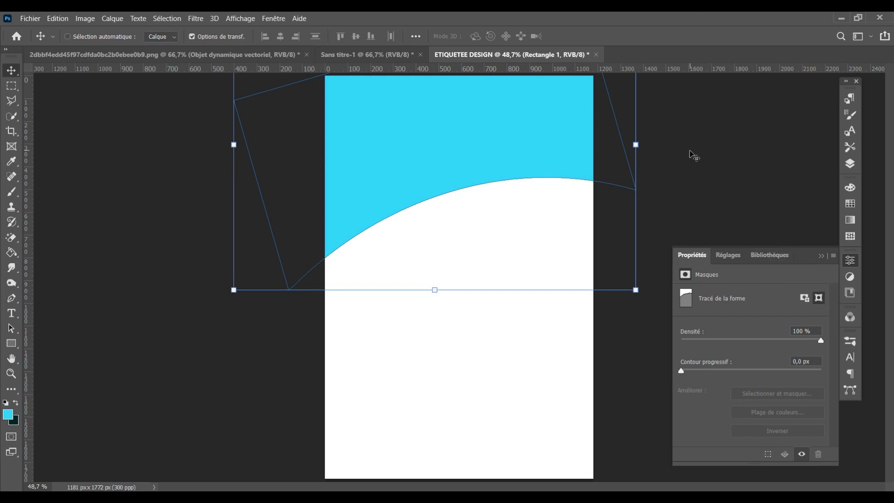
pyautogui.hotkey('ctrl', 't')
pyautogui.moveTo(688, 153); pyautogui.dragTo(692, 208)
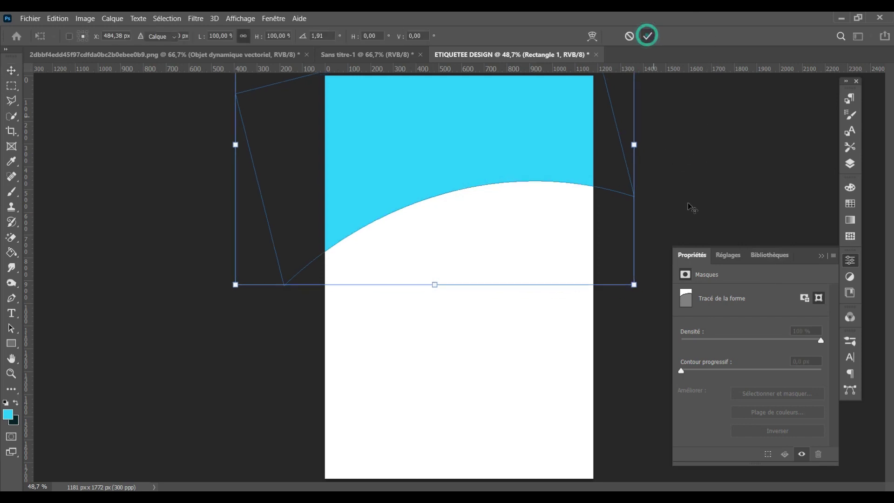
pyautogui.press('Return')
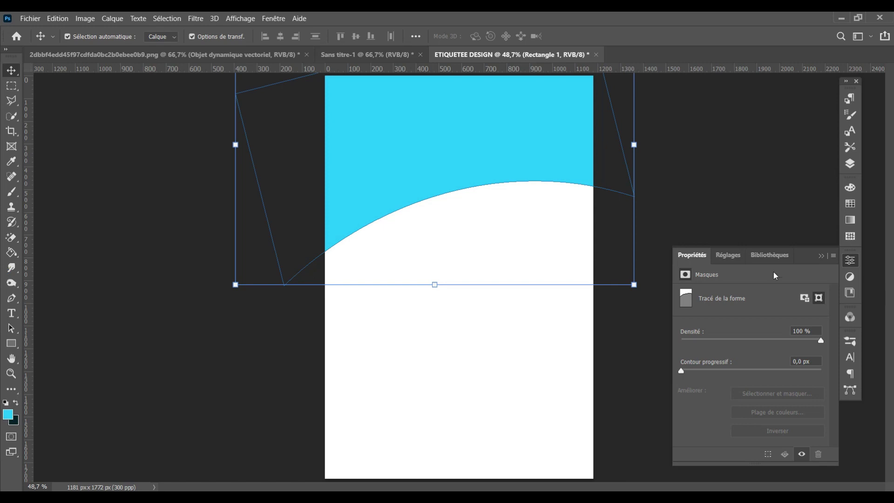
# - Duplicate the curved shape and give the original Rectangle 1 a green fill
pyautogui.click(850, 164)
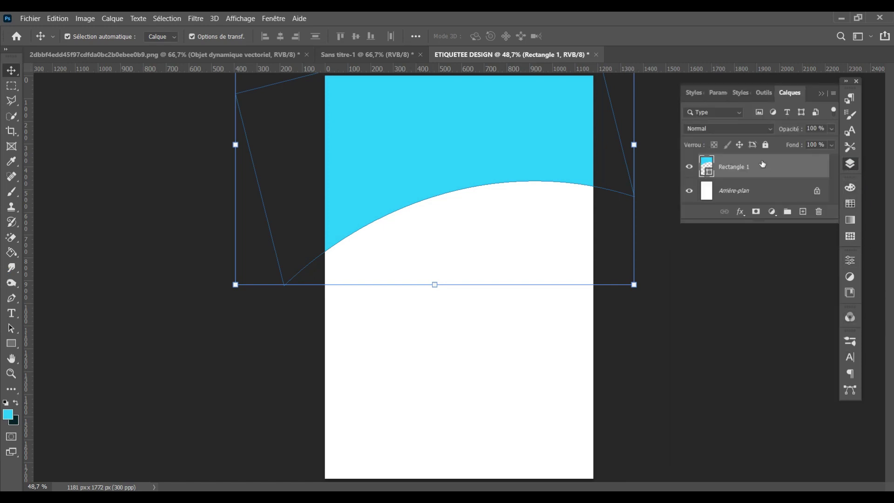
pyautogui.hotkey('ctrl', 'j')
pyautogui.click(749, 191)
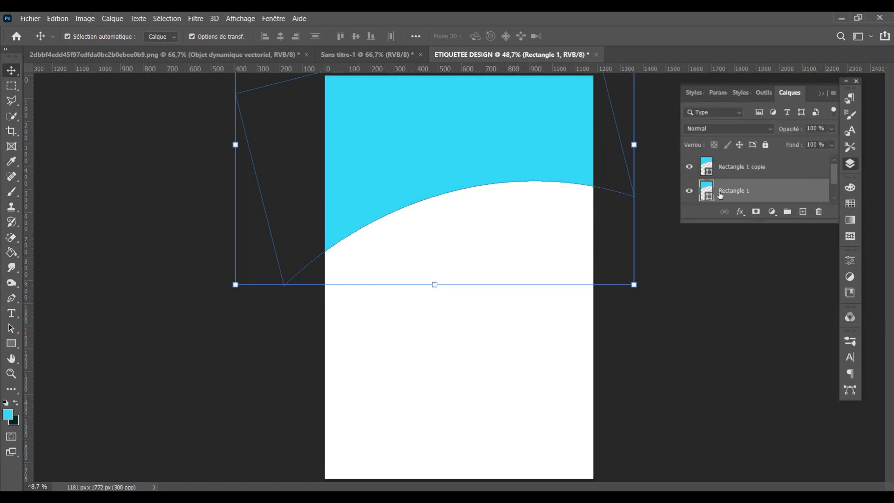
pyautogui.doubleClick(706, 191)
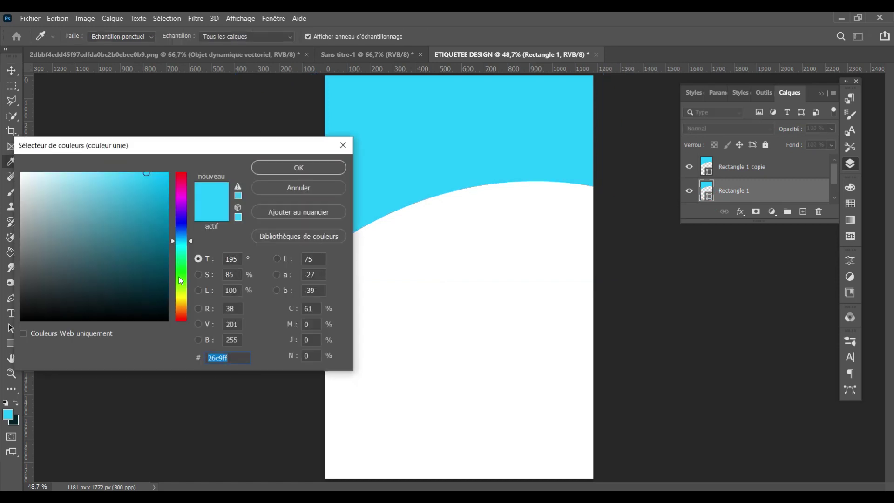
pyautogui.click(181, 275)
pyautogui.click(162, 207)
pyautogui.click(260, 172)
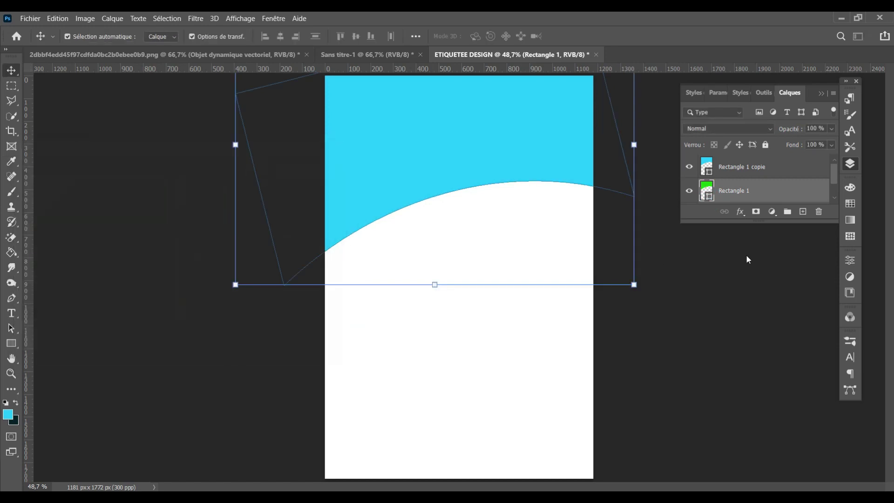
# - Nudge the green shape down and tilt it a few degrees
pyautogui.press('Down')
pyautogui.press('Down')
pyautogui.press('Down')
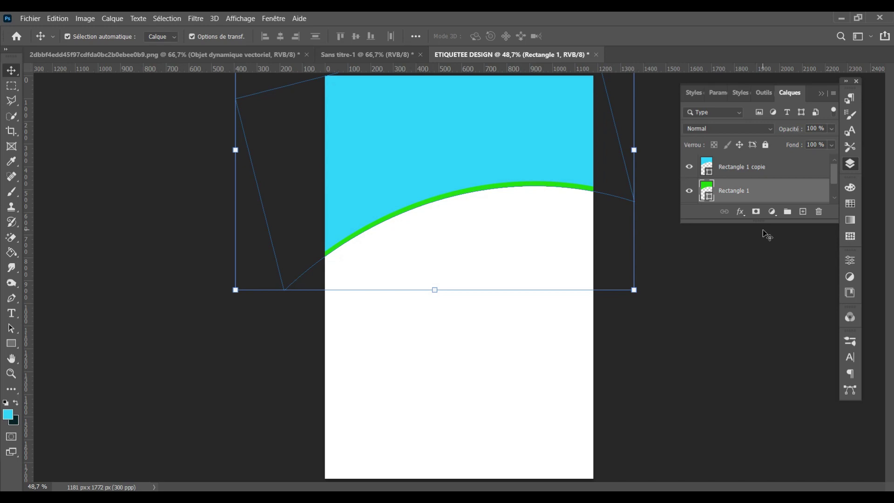
pyautogui.moveTo(666, 291); pyautogui.dragTo(651, 301)
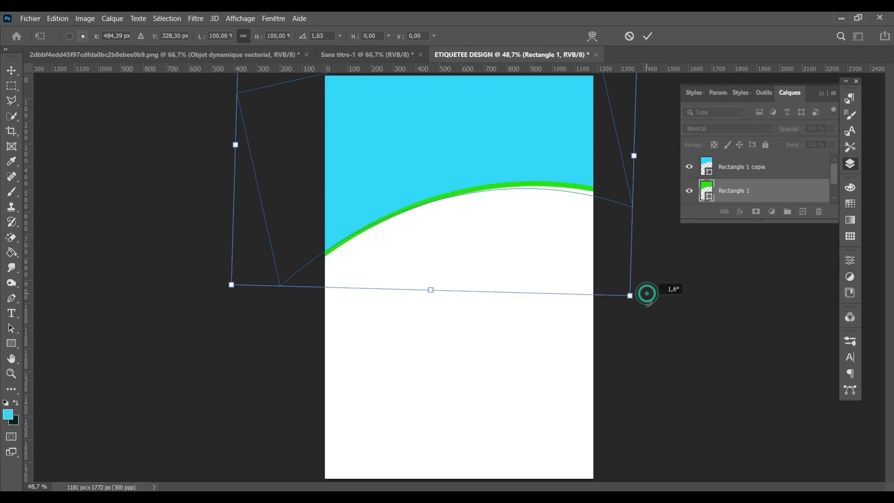
pyautogui.click(647, 36)
pyautogui.click(727, 333)
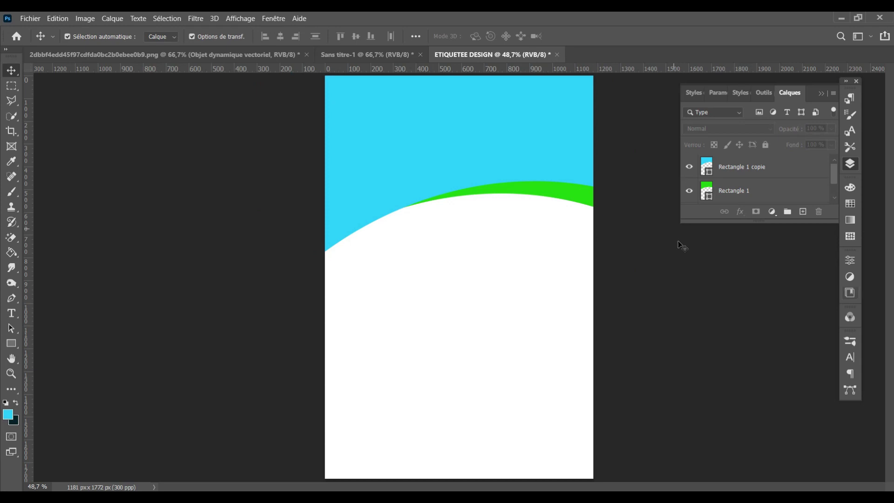
pyautogui.click(758, 201)
pyautogui.hotkey('ctrl', 'j')
pyautogui.hotkey('ctrl', 't')
pyautogui.rightClick(454, 138)
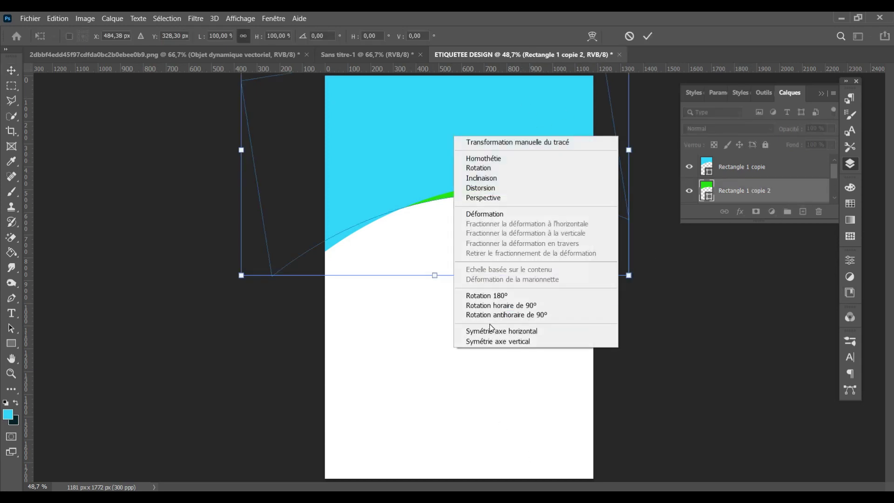
pyautogui.click(489, 296)
pyautogui.rightClick(527, 219)
pyautogui.click(554, 416)
pyautogui.moveTo(482, 201); pyautogui.dragTo(396, 473)
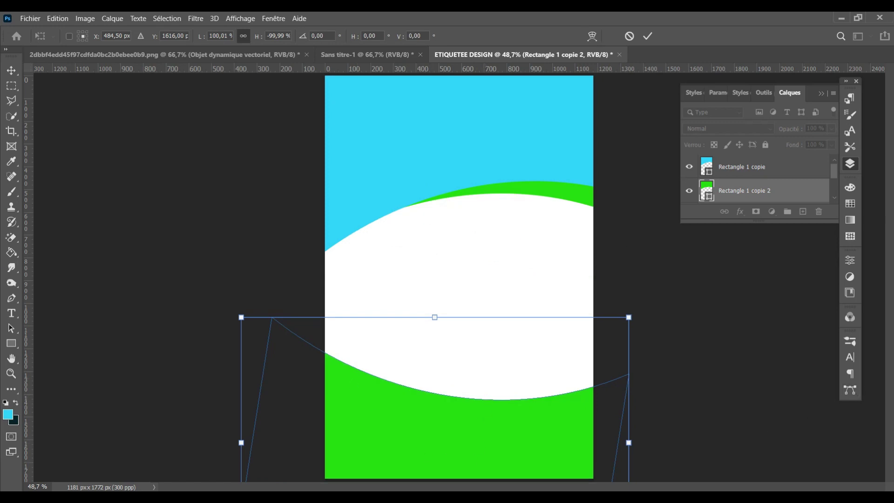
pyautogui.hotkey('ctrl', 'z')
pyautogui.press('Escape')
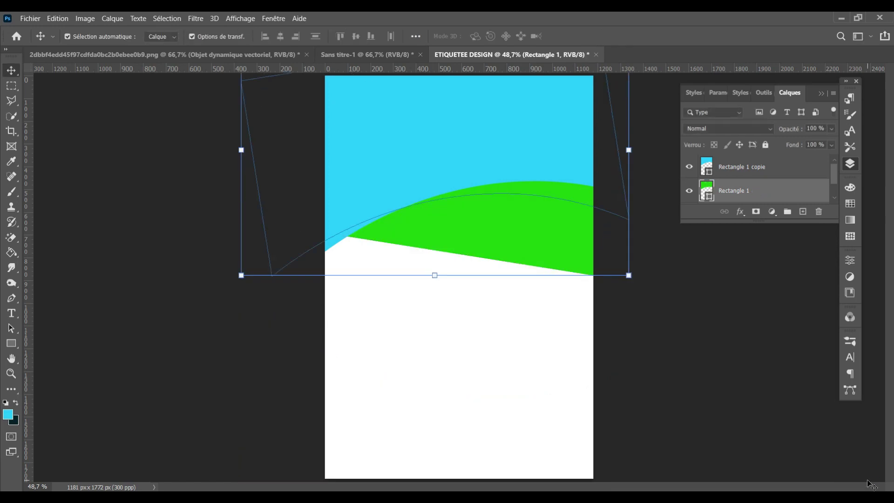
pyautogui.click(678, 375)
# - Draw a rectangle across the lower label and warp its top edge into an arc
pyautogui.press('u')
pyautogui.moveTo(268, 351)
pyautogui.mouseDown()
pyautogui.moveTo(577, 481)
pyautogui.moveTo(698, 480)
pyautogui.mouseUp()
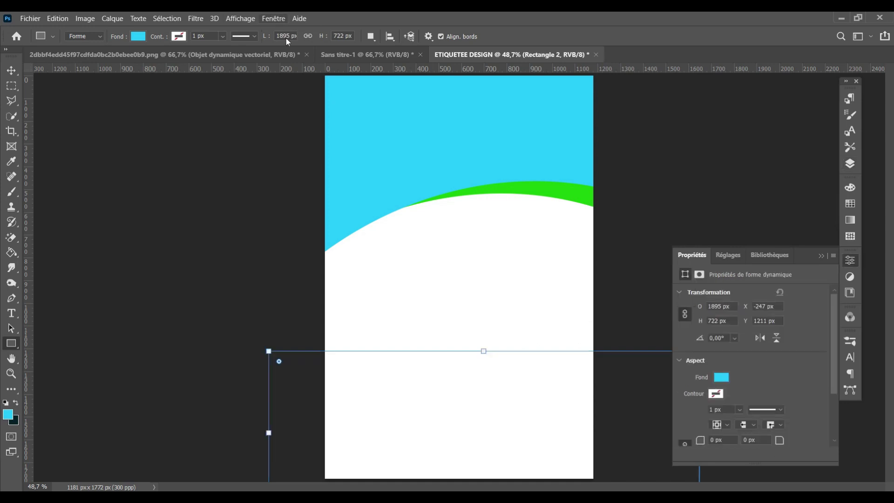
pyautogui.click(10, 73)
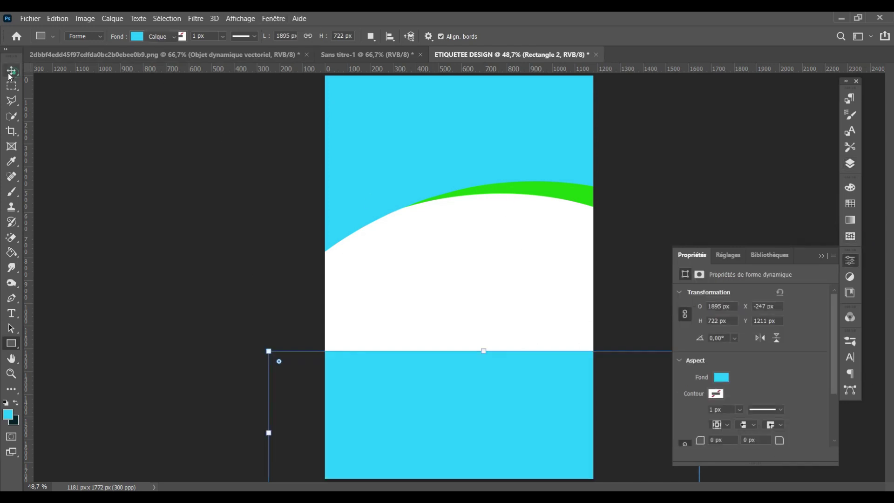
pyautogui.hotkey('ctrl', 't')
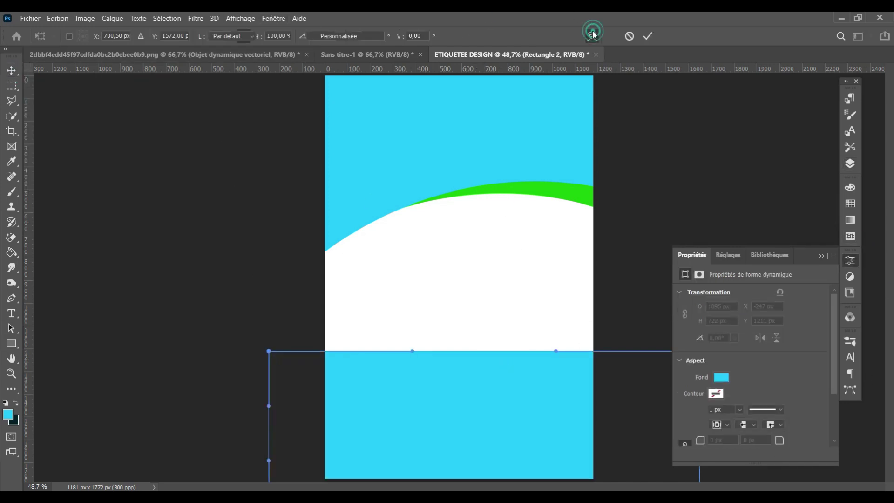
pyautogui.moveTo(412, 352); pyautogui.dragTo(413, 314)
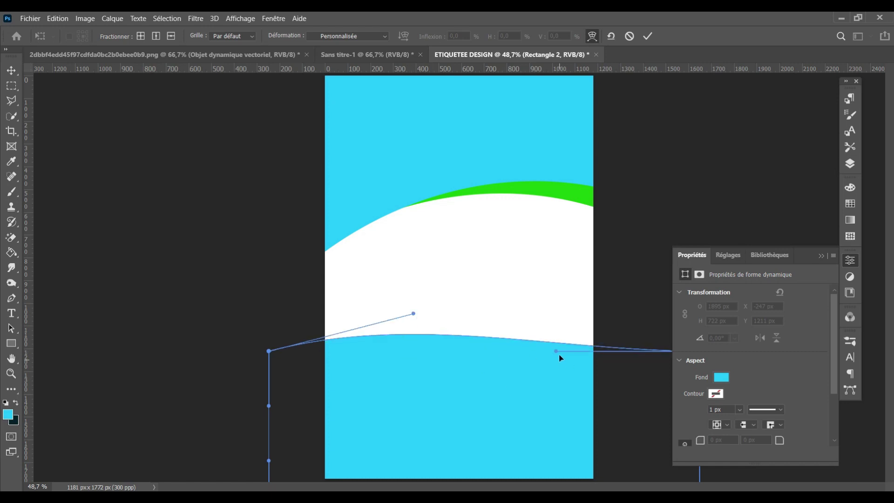
pyautogui.moveTo(560, 357)
pyautogui.mouseDown()
pyautogui.moveTo(573, 257)
pyautogui.moveTo(586, 251)
pyautogui.mouseUp()
pyautogui.moveTo(412, 313); pyautogui.dragTo(379, 273)
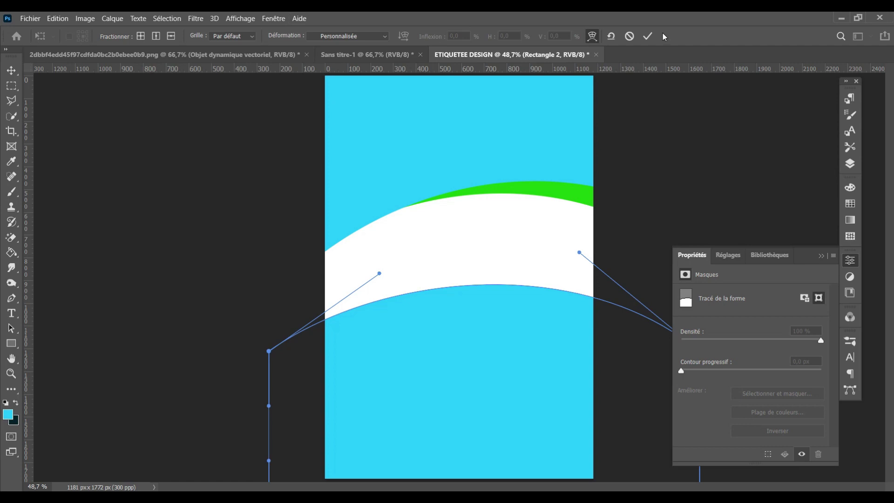
pyautogui.click(647, 36)
pyautogui.click(420, 211)
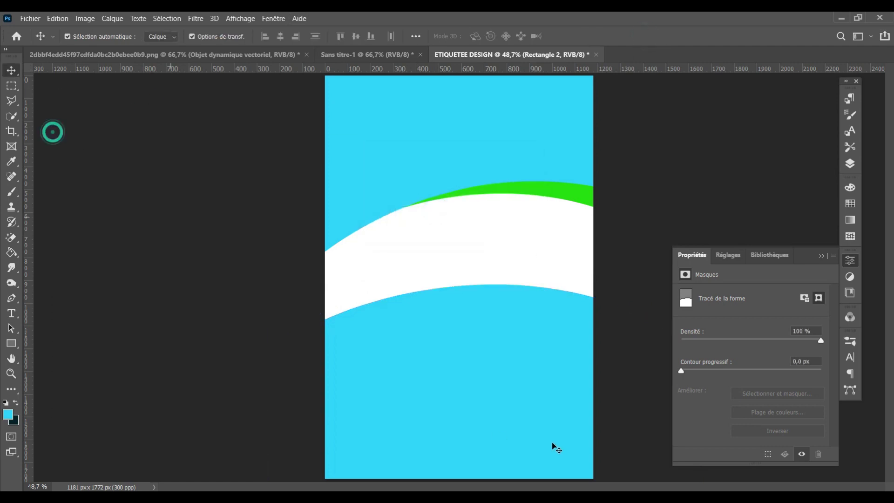
# - Move the blue shape up, tilt it about 15° and scale it to 116%
pyautogui.moveTo(443, 295); pyautogui.dragTo(511, 345)
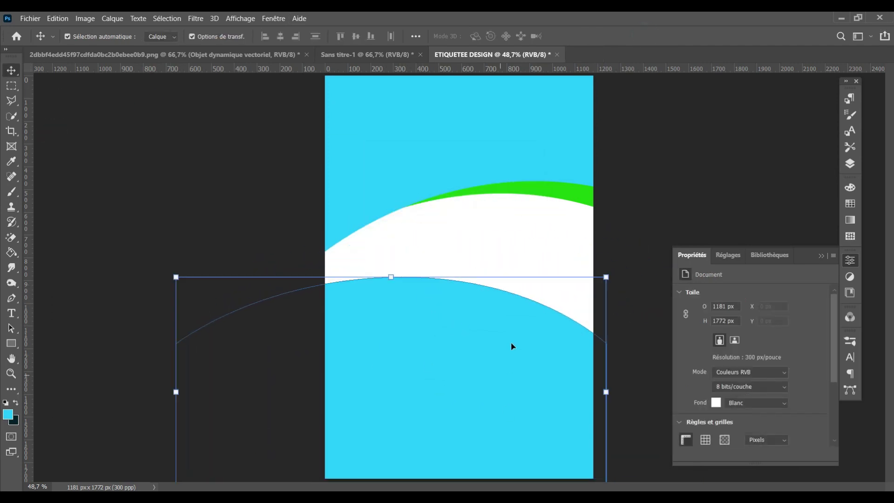
pyautogui.hotkey('ctrl', 't')
pyautogui.moveTo(621, 275); pyautogui.dragTo(651, 323)
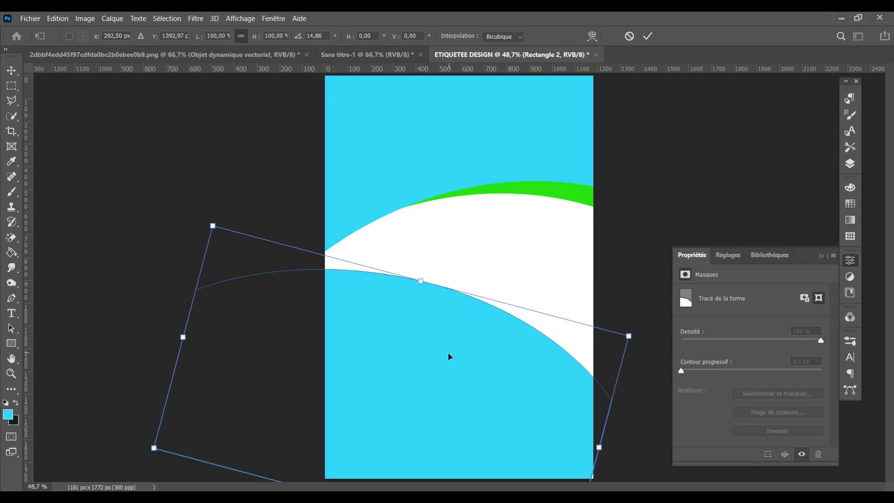
pyautogui.moveTo(448, 356); pyautogui.dragTo(471, 347)
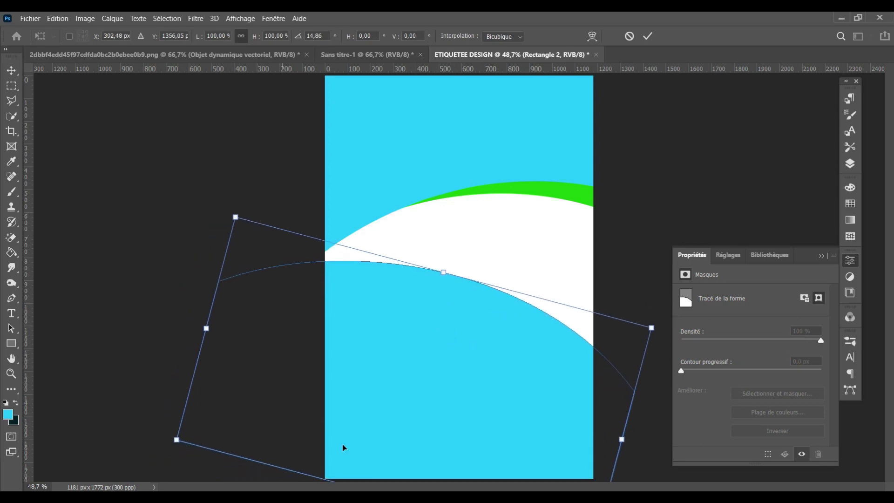
pyautogui.hotkey('ctrl', '-')
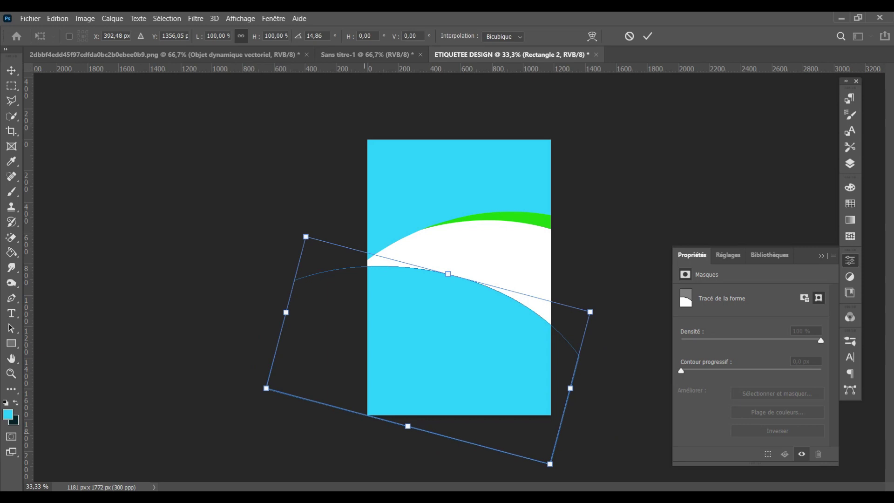
pyautogui.moveTo(401, 432); pyautogui.dragTo(395, 438)
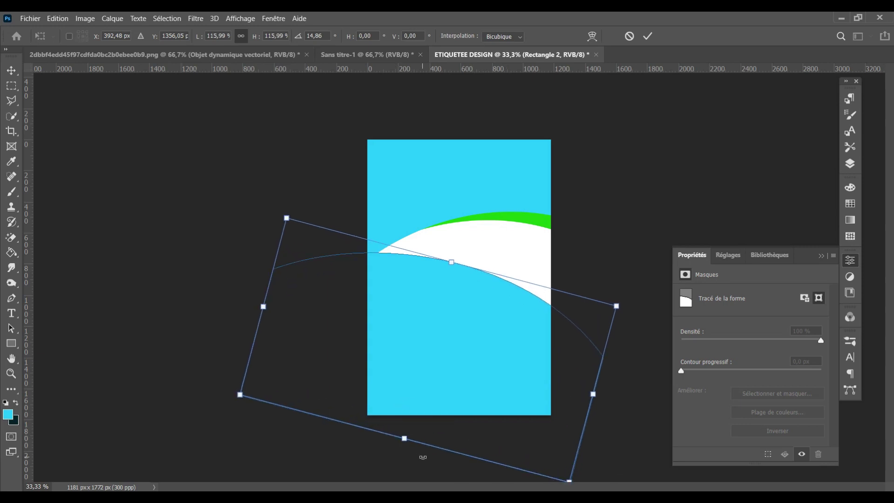
pyautogui.press('Return')
pyautogui.click(637, 149)
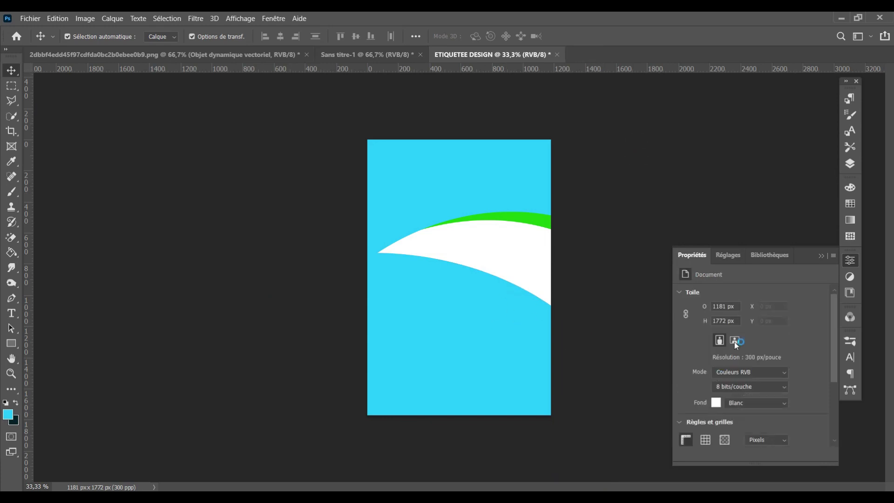
# - Recolour the top Rectangle 1 copie fill dark green
pyautogui.click(850, 164)
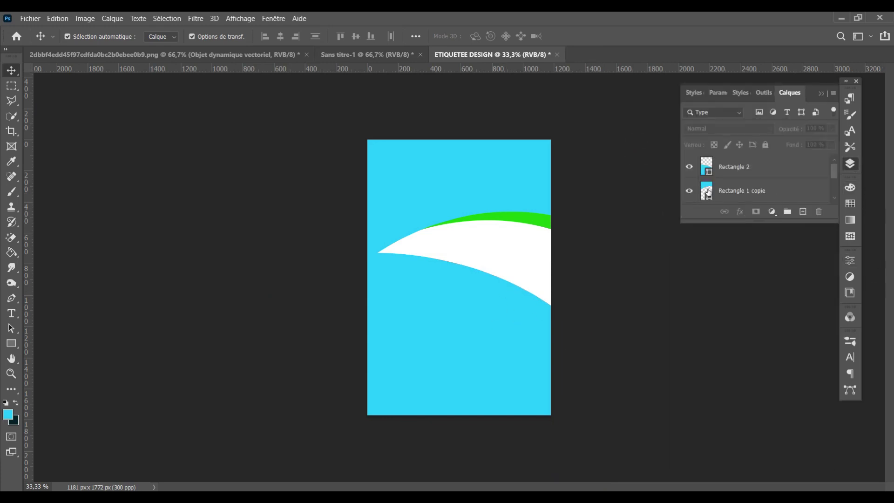
pyautogui.click(689, 191)
pyautogui.click(689, 191)
pyautogui.scroll(2, 723, 182)
pyautogui.click(733, 168)
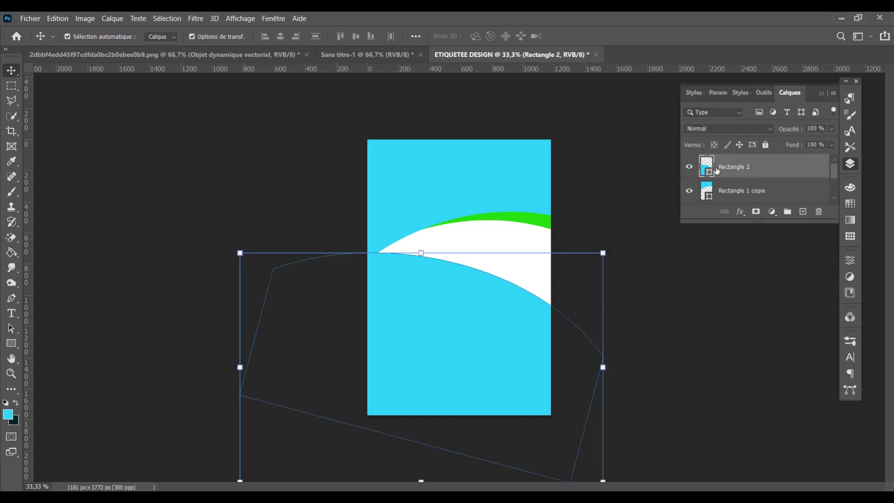
pyautogui.hotkey('alt', '[')
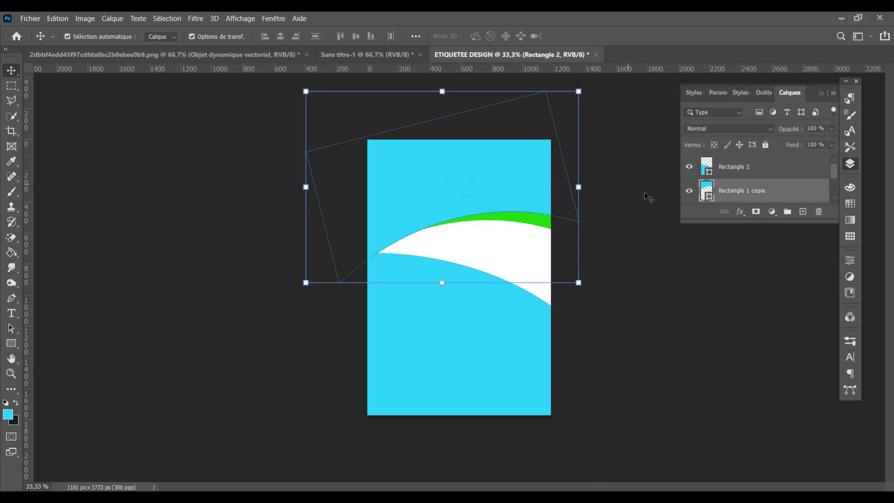
pyautogui.doubleClick(711, 200)
pyautogui.moveTo(164, 235)
pyautogui.mouseDown()
pyautogui.moveTo(153, 294)
pyautogui.moveTo(161, 273)
pyautogui.mouseUp()
pyautogui.click(182, 270)
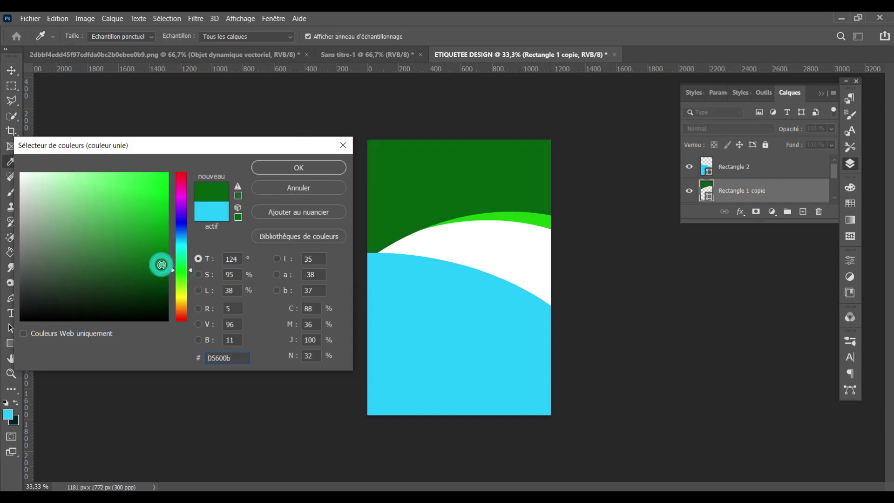
pyautogui.click(299, 167)
pyautogui.press('v')
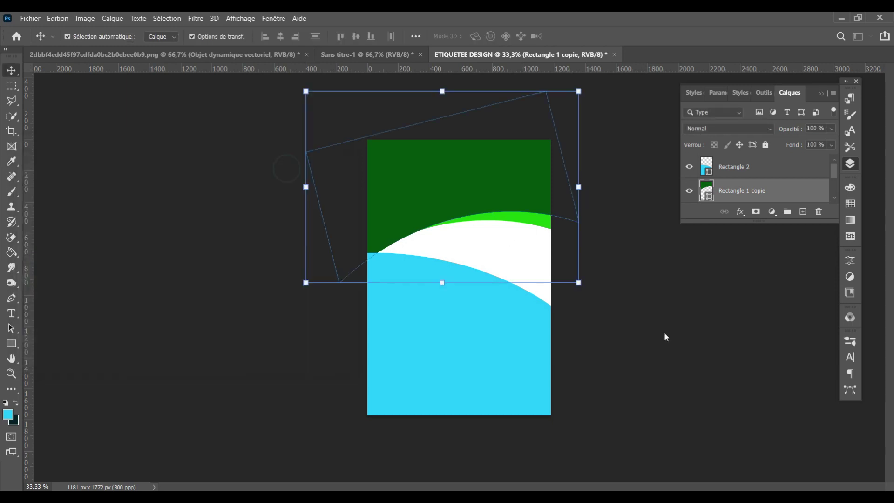
# - Set Rectangle 2's fill to the bright green sampled from the stripe
pyautogui.click(506, 368)
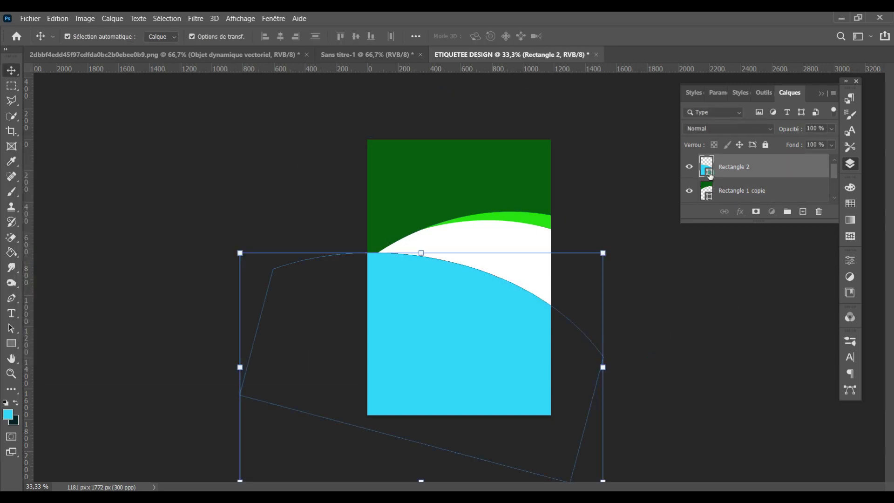
pyautogui.doubleClick(714, 176)
pyautogui.click(528, 216)
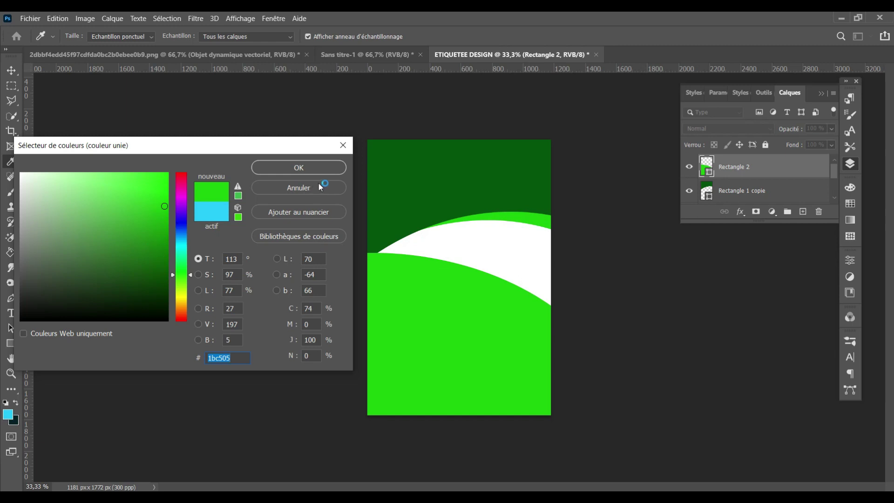
pyautogui.click(299, 167)
pyautogui.press('v')
pyautogui.click(521, 195)
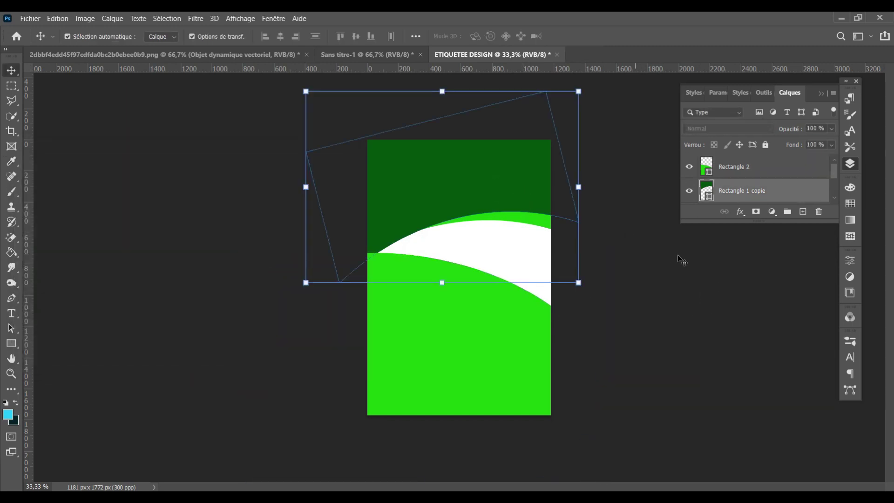
# - Scale Rectangle 1 and its copy to 117% and move them down
pyautogui.scroll(-1, 758, 193)
pyautogui.keyDown('shift'); pyautogui.click(800, 196); pyautogui.keyUp('shift')
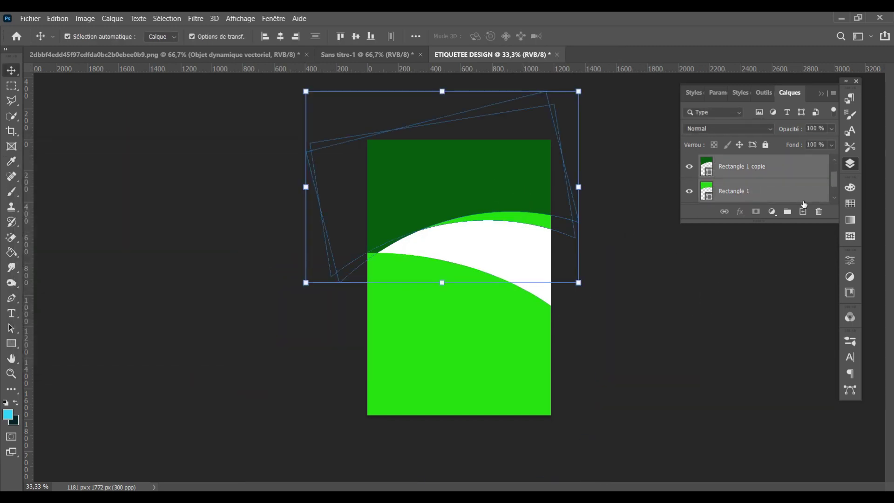
pyautogui.press('Down')
pyautogui.press('Down')
pyautogui.press('Down')
pyautogui.press('Down')
pyautogui.press('Down')
pyautogui.press('Down')
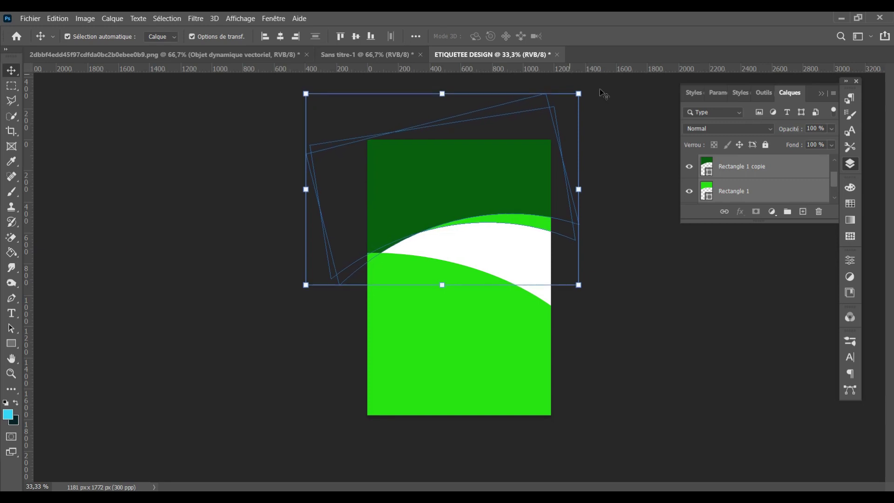
pyautogui.moveTo(579, 91); pyautogui.dragTo(602, 78)
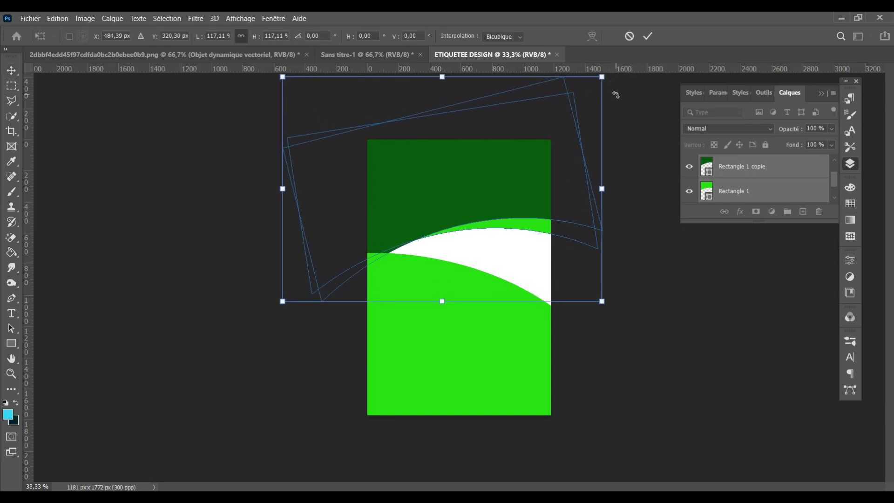
pyautogui.press('Down')
pyautogui.press('Down')
pyautogui.press('Down')
pyautogui.press('Down')
pyautogui.press('Down')
pyautogui.press('Down')
pyautogui.press('Down')
pyautogui.press('Down')
pyautogui.press('Down')
pyautogui.press('Down')
pyautogui.press('Down')
pyautogui.press('Down')
pyautogui.click(648, 36)
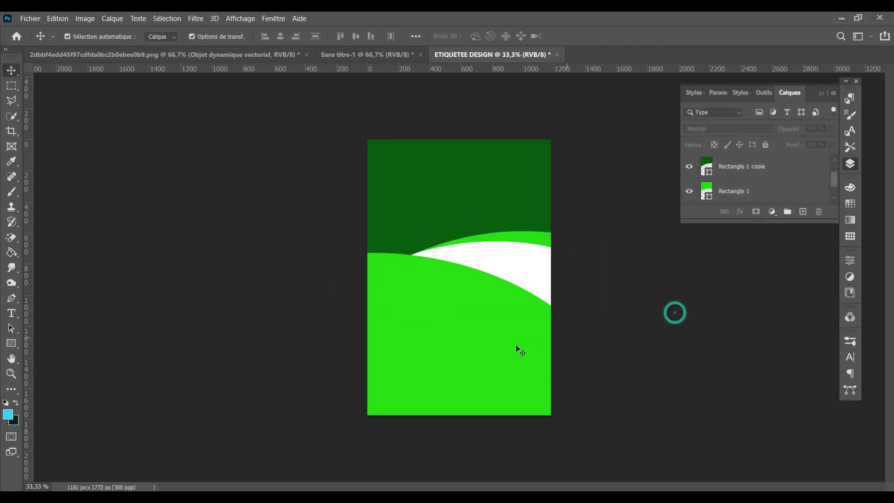
# - Shift the lower green shape slightly left and duplicate it as Rectangle 2 copie
pyautogui.hotkey('ctrl', 'v')
pyautogui.hotkey('ctrl', 't')
pyautogui.moveTo(466, 359); pyautogui.dragTo(443, 366)
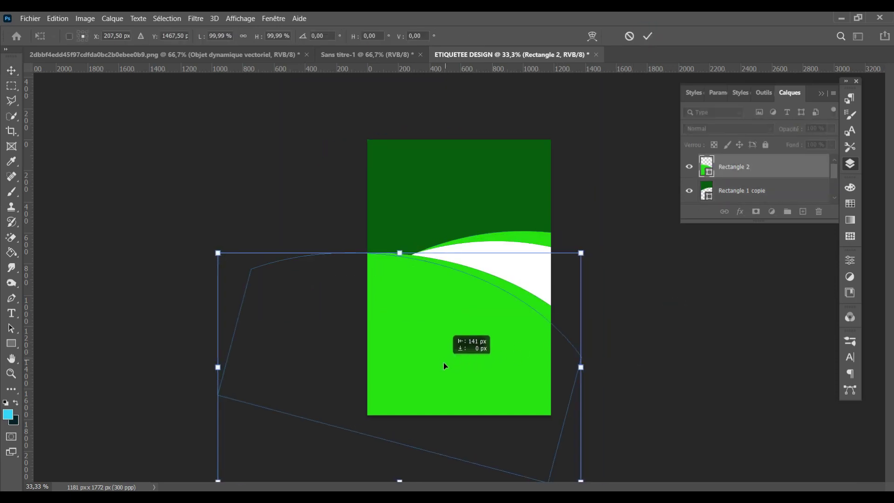
pyautogui.press('Return')
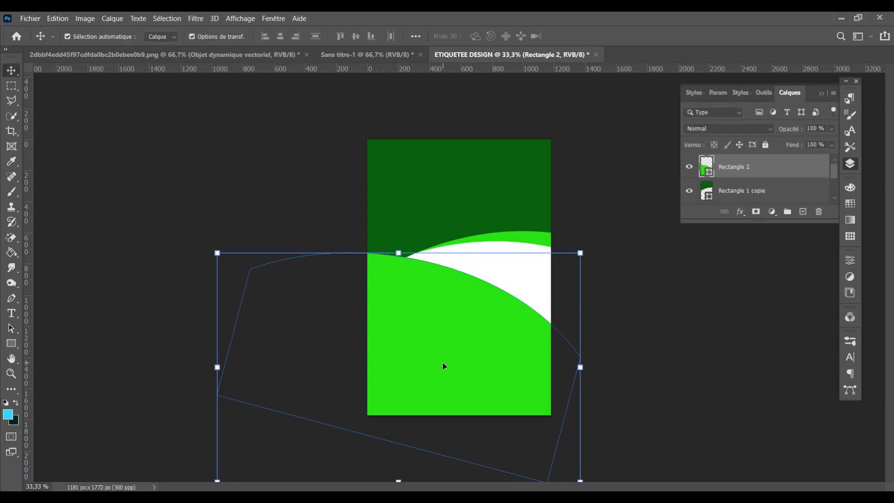
pyautogui.click(588, 395)
pyautogui.click(745, 166)
pyautogui.hotkey('ctrl', 'j')
pyautogui.hotkey('ctrl', 't')
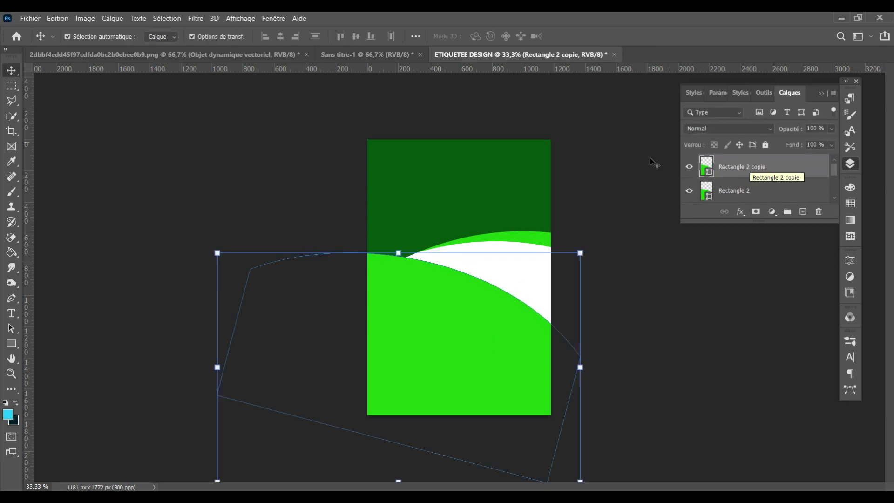
# - Place the copy below Rectangle 2, colour Rectangle 2 dark green #04520a, and nudge the copy down
pyautogui.moveTo(712, 173); pyautogui.dragTo(730, 226)
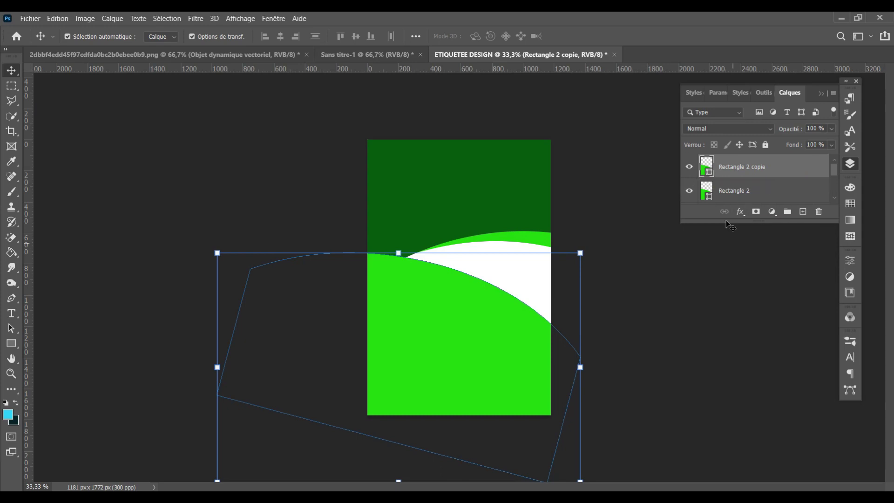
pyautogui.doubleClick(714, 199)
pyautogui.click(471, 212)
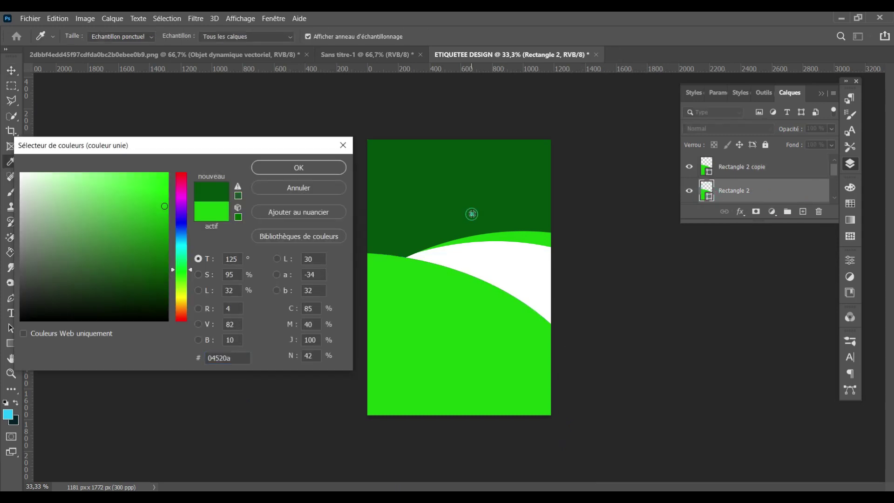
pyautogui.click(279, 167)
pyautogui.click(791, 173)
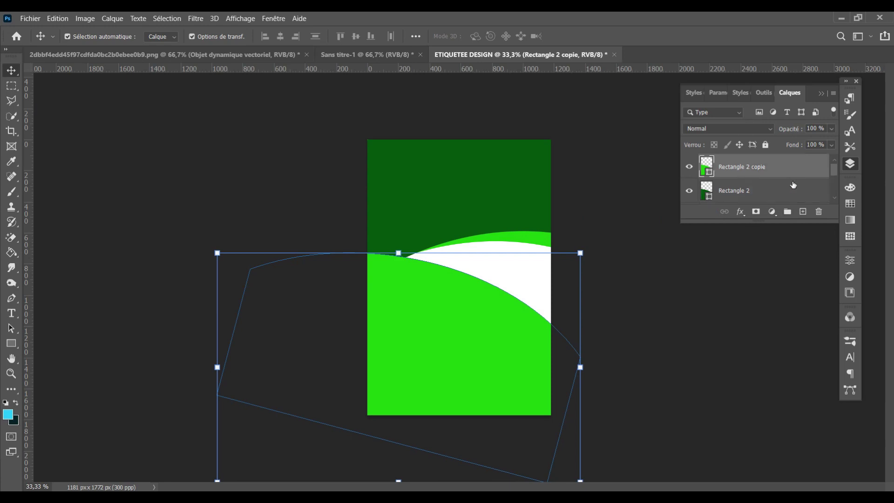
pyautogui.hotkey('shift', 'Down')
pyautogui.hotkey('shift', 'Down')
pyautogui.hotkey('shift', 'Down')
pyautogui.hotkey('shift', 'Down')
# - Nudge the copy further down and group both wave layers as Groupe 1
pyautogui.hotkey('shift', 'Down')
pyautogui.hotkey('shift', 'Down')
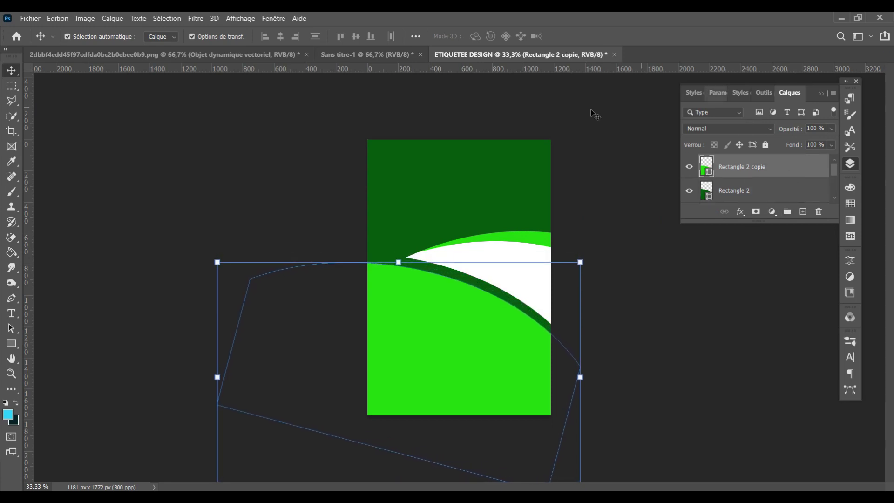
pyautogui.click(602, 139)
pyautogui.click(744, 167)
pyautogui.keyDown('shift'); pyautogui.click(753, 188); pyautogui.keyUp('shift')
pyautogui.hotkey('shift', 'Down')
pyautogui.hotkey('shift', 'Down')
pyautogui.hotkey('shift', 'Down')
pyautogui.hotkey('shift', 'Down')
pyautogui.hotkey('shift', 'Down')
pyautogui.hotkey('shift', 'Down')
pyautogui.hotkey('shift', 'Down')
pyautogui.hotkey('shift', 'Down')
pyautogui.hotkey('shift', 'Down')
pyautogui.hotkey('shift', 'Down')
pyautogui.hotkey('shift', 'Down')
pyautogui.hotkey('shift', 'Down')
pyautogui.hotkey('shift', 'Down')
pyautogui.hotkey('shift', 'Down')
pyautogui.hotkey('shift', 'Down')
pyautogui.hotkey('shift', 'Down')
pyautogui.hotkey('shift', 'Down')
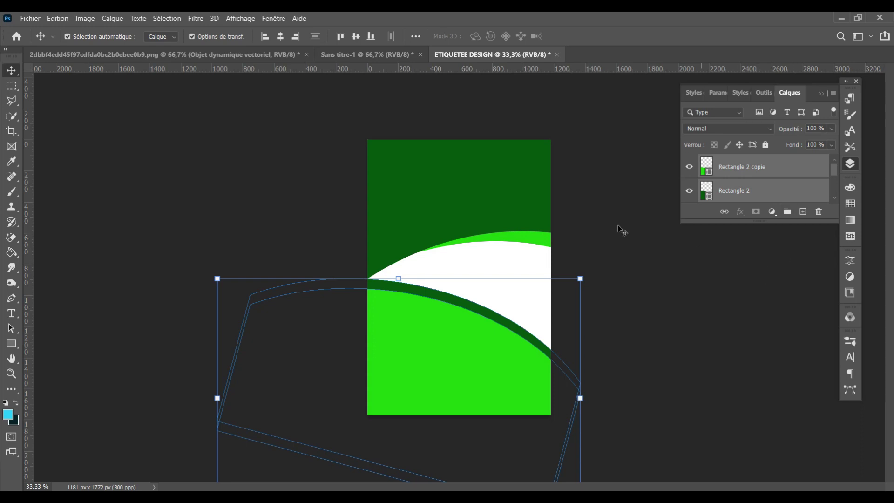
pyautogui.click(604, 206)
pyautogui.click(747, 174)
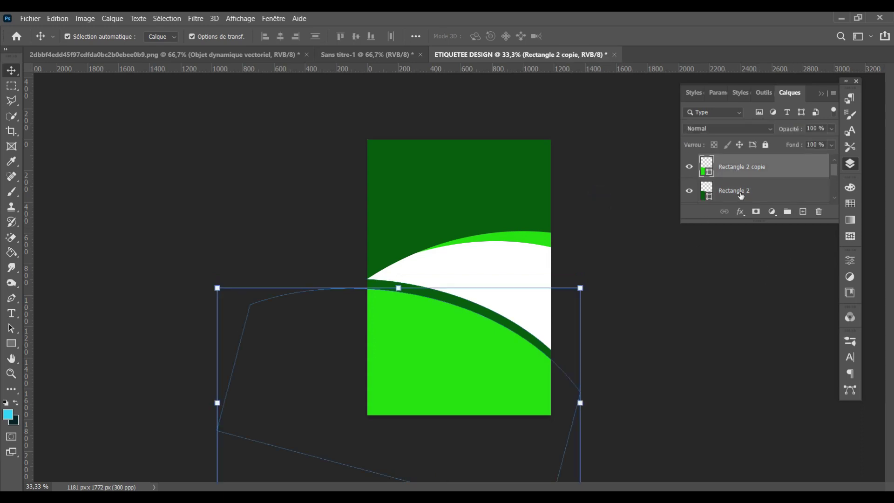
pyautogui.keyDown('shift'); pyautogui.click(741, 191); pyautogui.keyUp('shift')
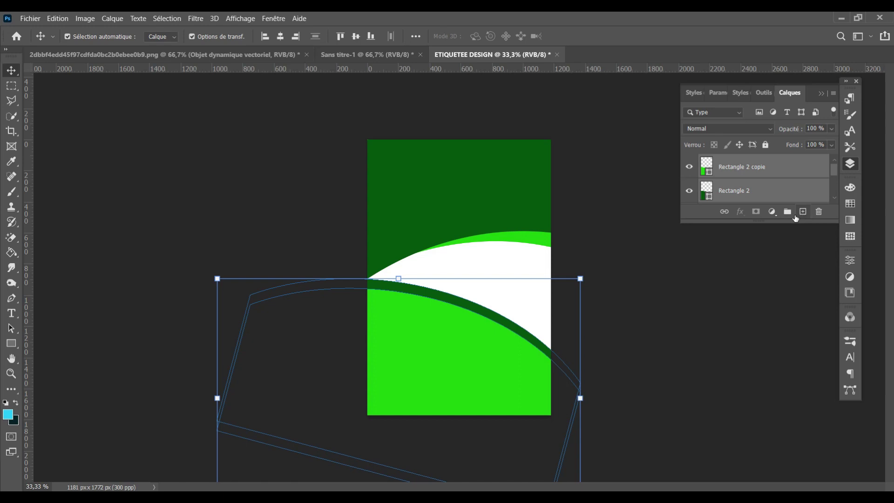
pyautogui.click(787, 212)
pyautogui.click(736, 279)
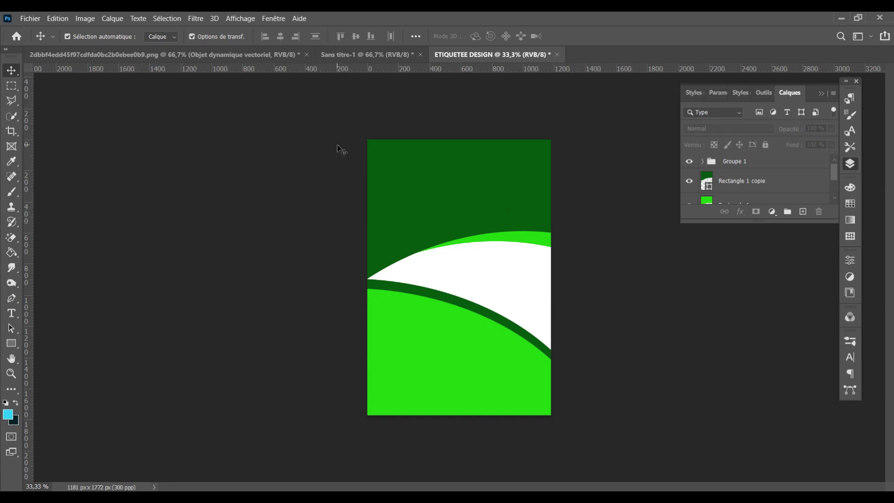
# - Draw a cyan circle at the label's top edge with the Ellipse tool
pyautogui.click(11, 343)
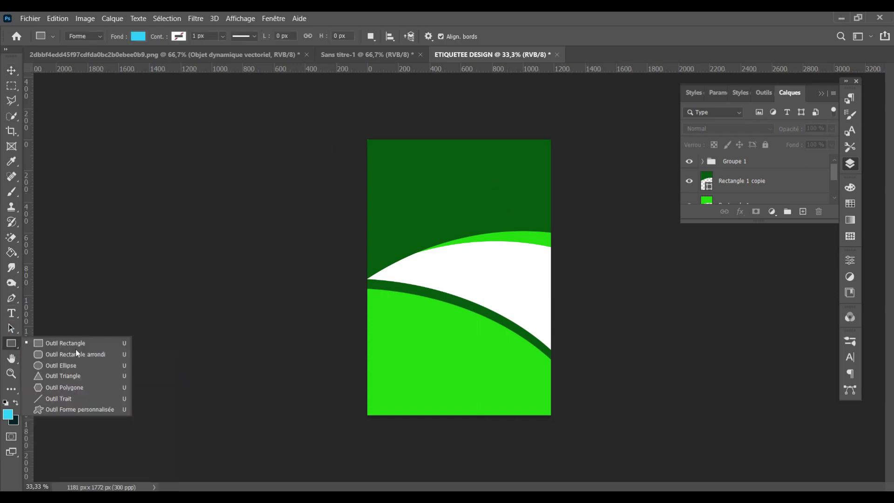
pyautogui.click(62, 365)
pyautogui.moveTo(438, 120); pyautogui.dragTo(491, 180)
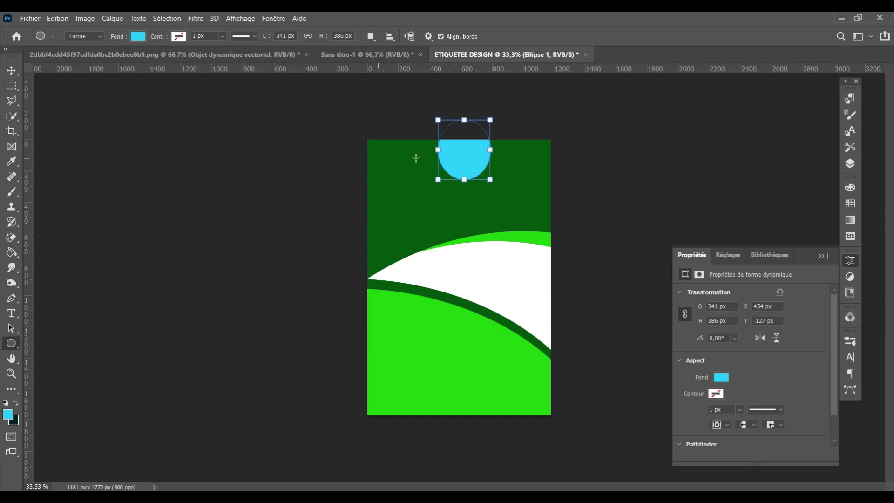
pyautogui.moveTo(435, 150); pyautogui.dragTo(428, 150)
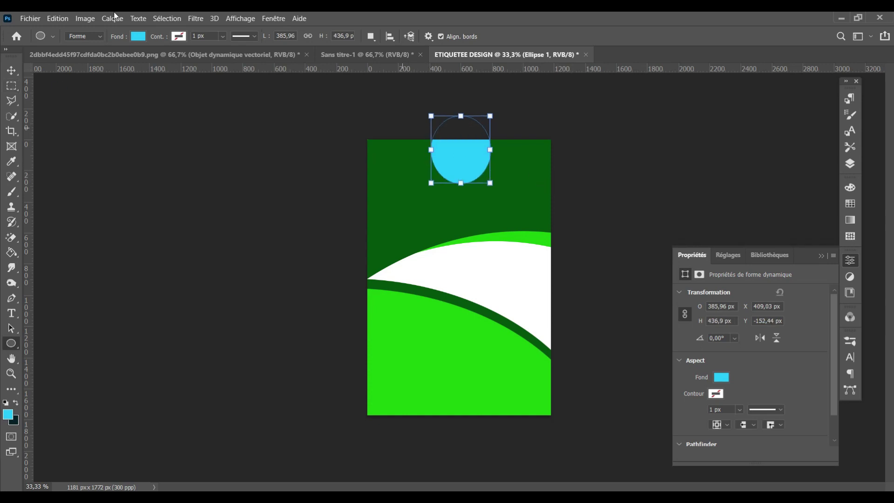
# - Resize the circle and move it to the top centre, half cut off by the edge
pyautogui.click(11, 70)
pyautogui.press('Left')
pyautogui.press('Left')
pyautogui.press('Left')
pyautogui.press('Up')
pyautogui.press('Up')
pyautogui.press('Up')
pyautogui.press('Up')
pyautogui.press('Up')
pyautogui.press('Up')
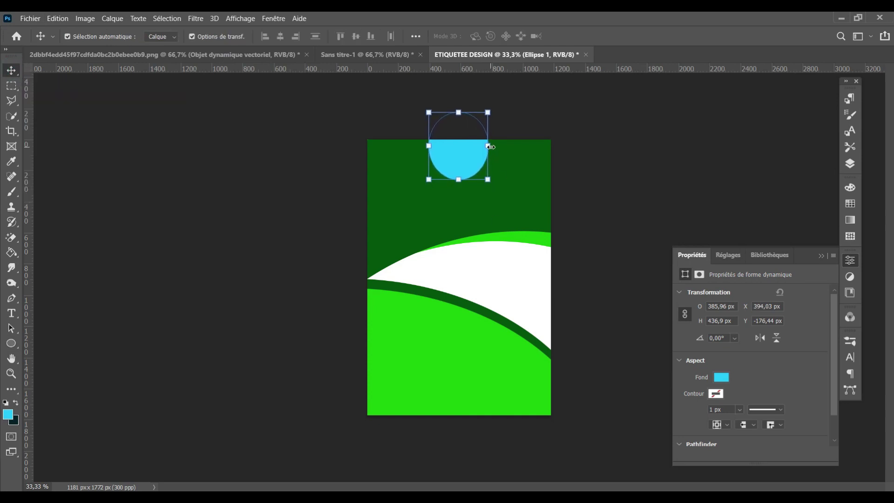
pyautogui.moveTo(488, 146); pyautogui.dragTo(492, 146)
pyautogui.press('Up')
pyautogui.press('Up')
pyautogui.press('Up')
pyautogui.press('Up')
pyautogui.press('Up')
pyautogui.press('Up')
pyautogui.press('Left')
pyautogui.press('Left')
pyautogui.press('Left')
pyautogui.press('Left')
pyautogui.press('Left')
pyautogui.press('Left')
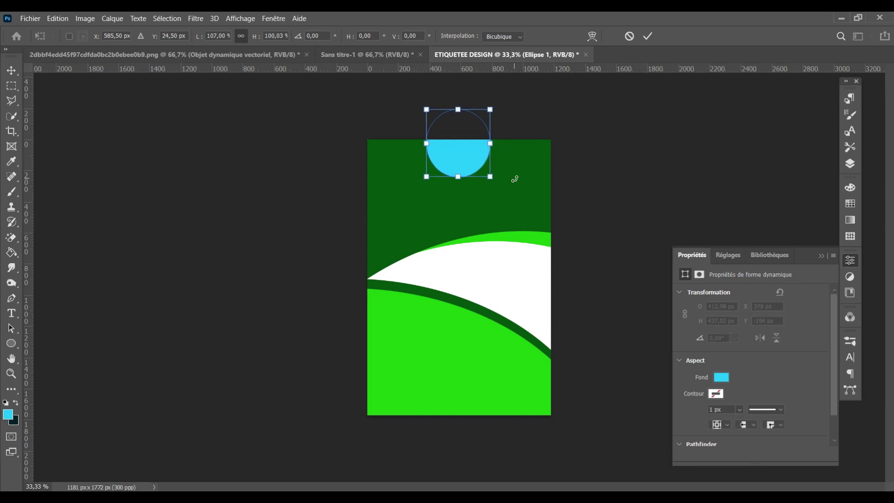
pyautogui.moveTo(425, 143); pyautogui.dragTo(420, 143)
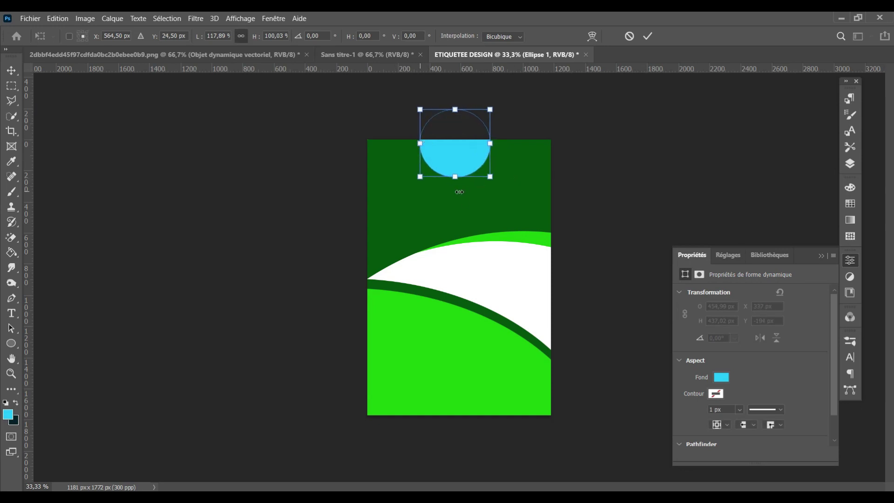
pyautogui.moveTo(456, 176); pyautogui.dragTo(456, 180)
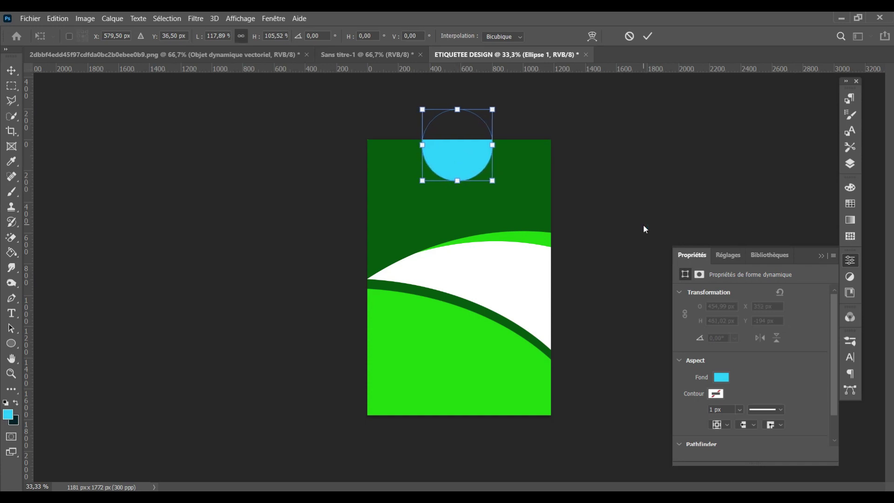
pyautogui.click(489, 231)
pyautogui.moveTo(479, 165); pyautogui.dragTo(480, 161)
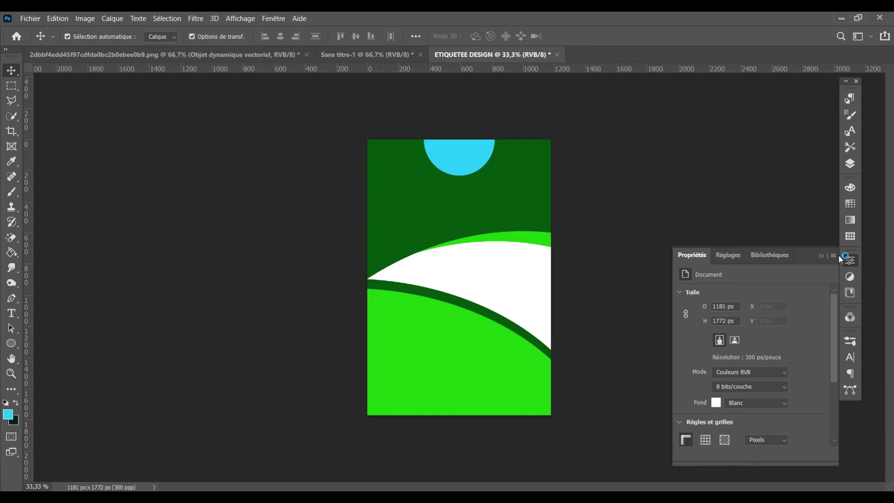
# - Set Ellipse 1's fill colour to white
pyautogui.click(850, 163)
pyautogui.doubleClick(709, 175)
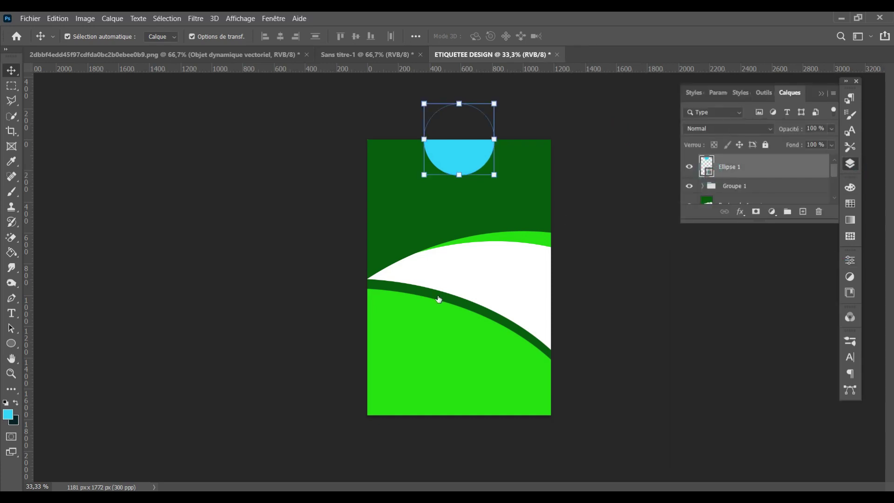
pyautogui.click(479, 265)
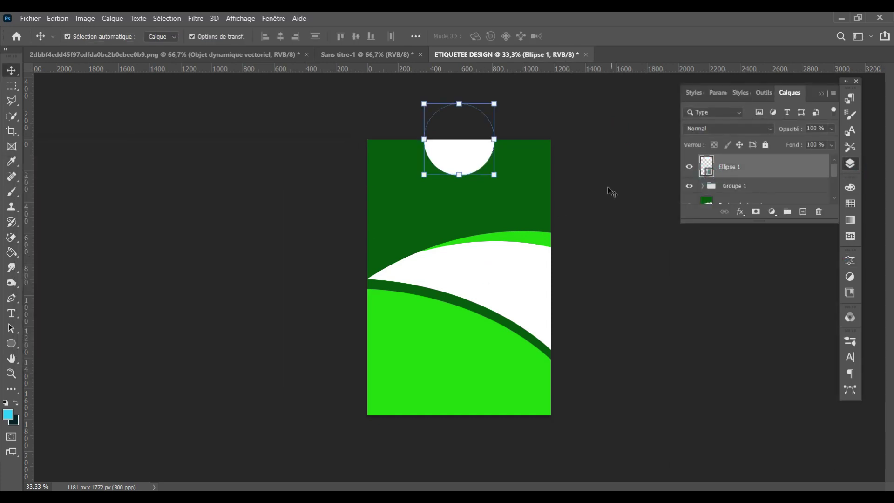
# - Give Ellipse 1 a Drop Shadow with Size 21 and Distance 22
pyautogui.doubleClick(810, 164)
pyautogui.moveTo(460, 200); pyautogui.dragTo(893, 110)
pyautogui.click(559, 333)
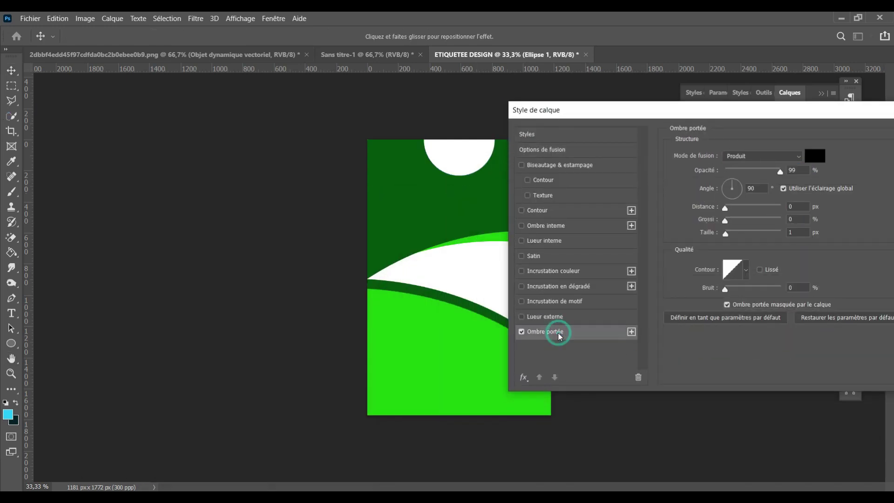
pyautogui.moveTo(724, 233); pyautogui.dragTo(763, 231)
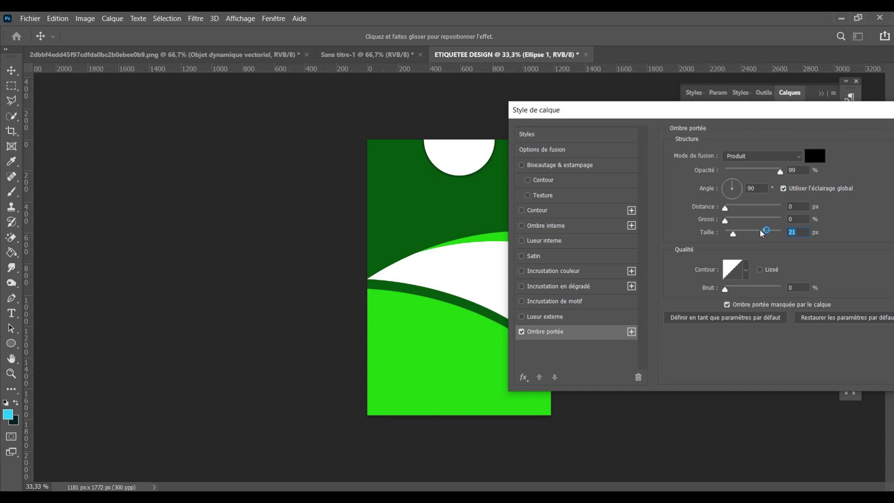
pyautogui.moveTo(725, 207)
pyautogui.mouseDown()
pyautogui.moveTo(738, 209)
pyautogui.moveTo(728, 209)
pyautogui.mouseUp()
pyautogui.moveTo(749, 112); pyautogui.dragTo(568, 123)
pyautogui.click(787, 144)
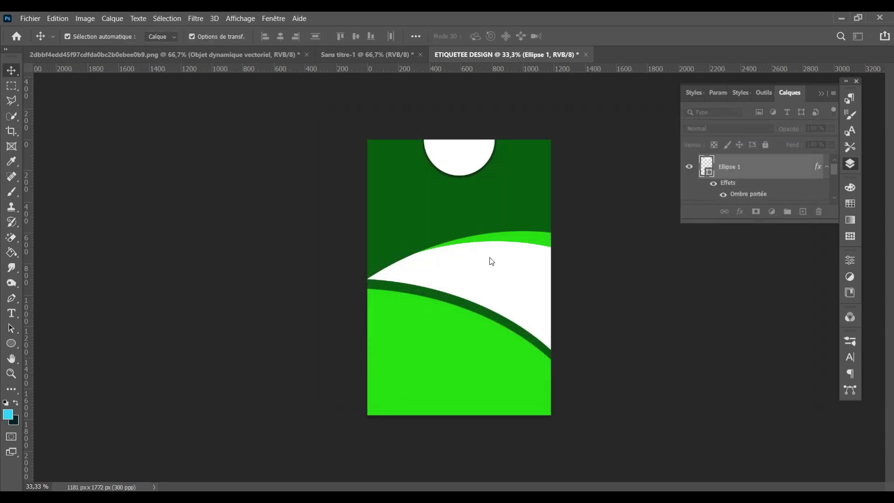
pyautogui.click(642, 160)
pyautogui.click(459, 168)
pyautogui.click(826, 168)
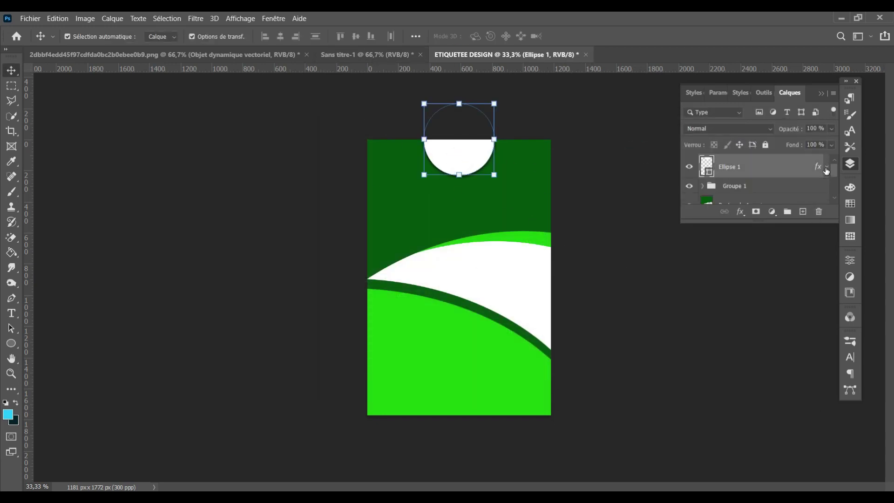
# - Drag Groupe 1 from Sans titre-1 into the ETIQUETEE DESIGN label document
pyautogui.click(367, 54)
pyautogui.moveTo(735, 161)
pyautogui.mouseDown()
pyautogui.moveTo(498, 69)
pyautogui.moveTo(726, 200)
pyautogui.mouseUp()
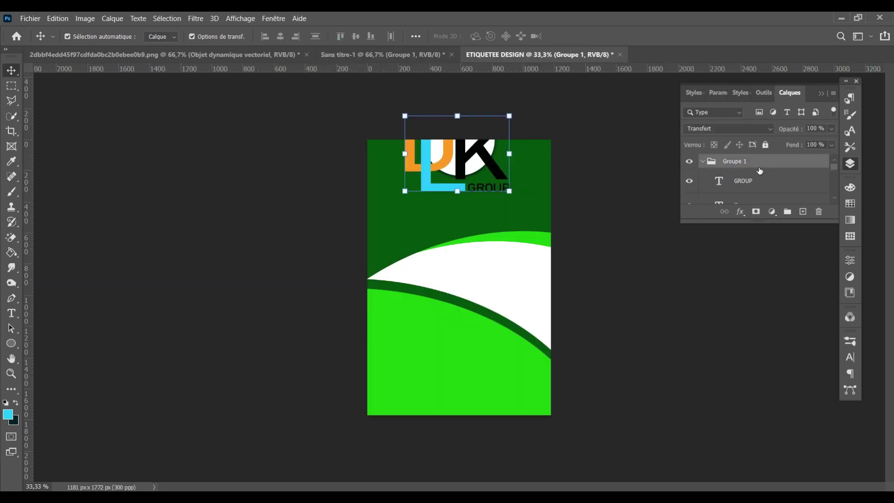
pyautogui.click(701, 162)
pyautogui.rightClick(726, 162)
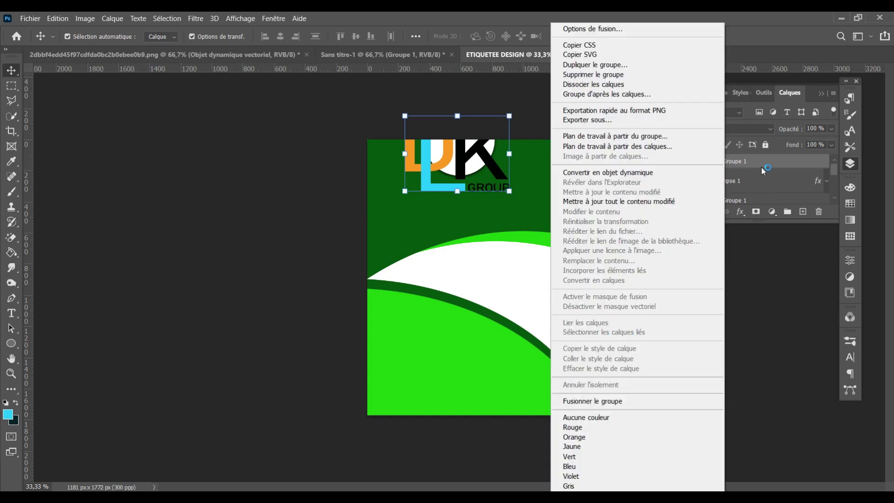
# - Convert Groupe 1 to a smart object and clip it to the white circle
pyautogui.click(646, 173)
pyautogui.rightClick(741, 175)
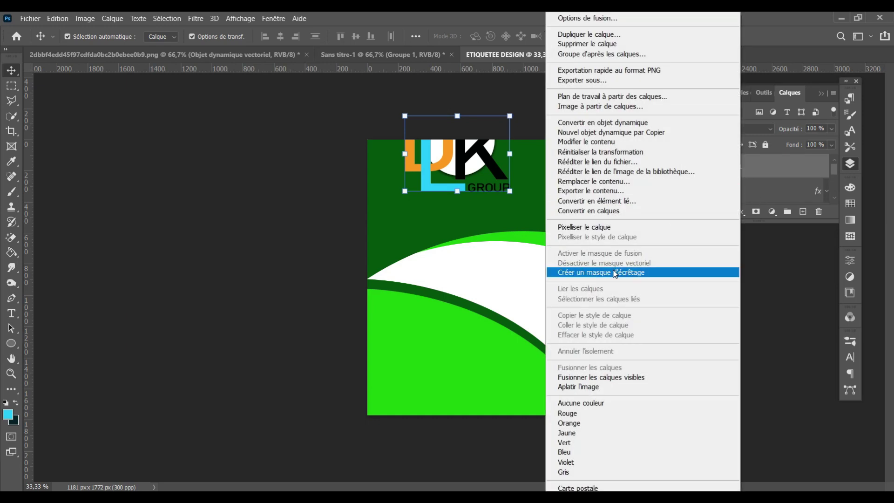
pyautogui.click(616, 273)
# - Scale the DLK logo to about 35% and nudge it right and down into the circle
pyautogui.hotkey('ctrl', 't')
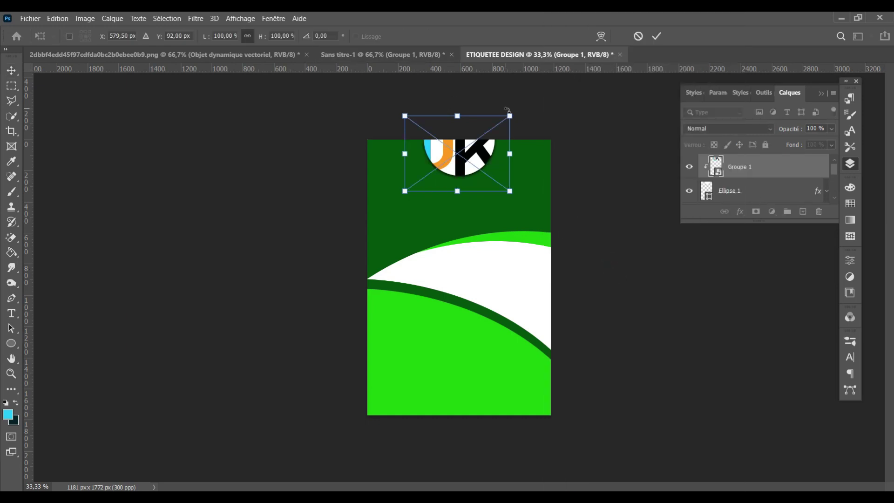
pyautogui.moveTo(509, 115); pyautogui.dragTo(475, 141)
pyautogui.click(656, 36)
pyautogui.hotkey('shift', 'Right')
pyautogui.hotkey('shift', 'Down')
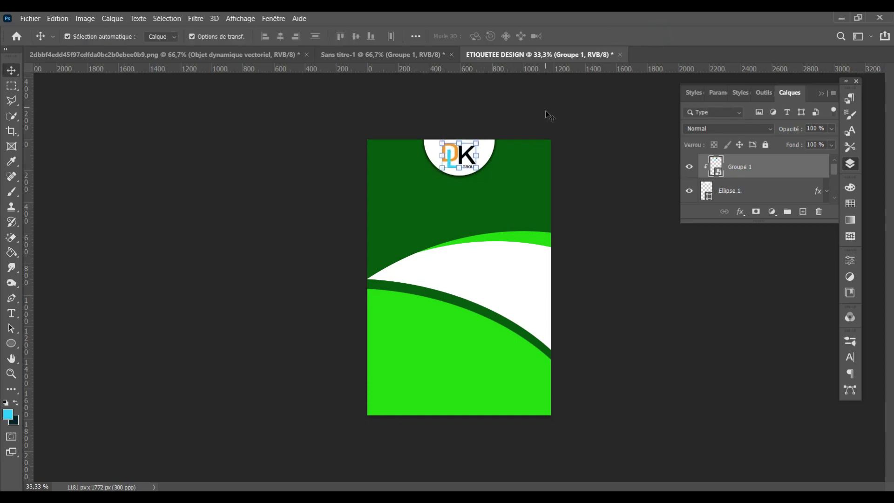
pyautogui.click(616, 163)
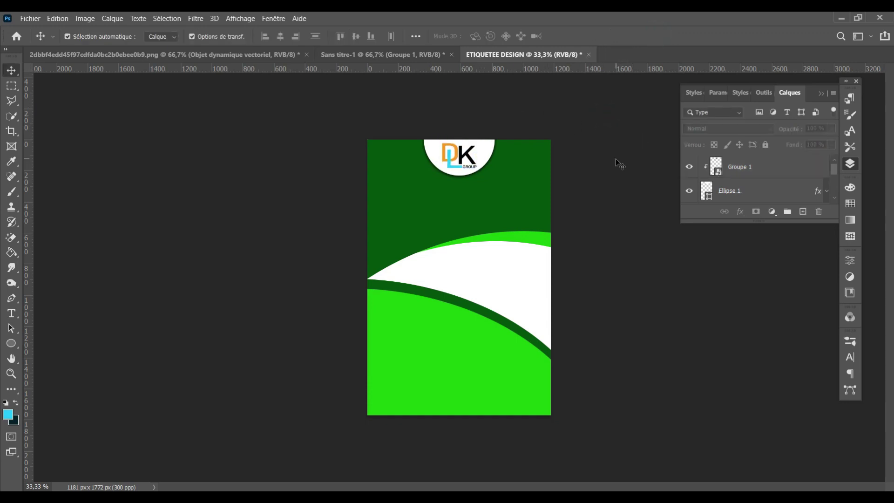
pyautogui.click(759, 173)
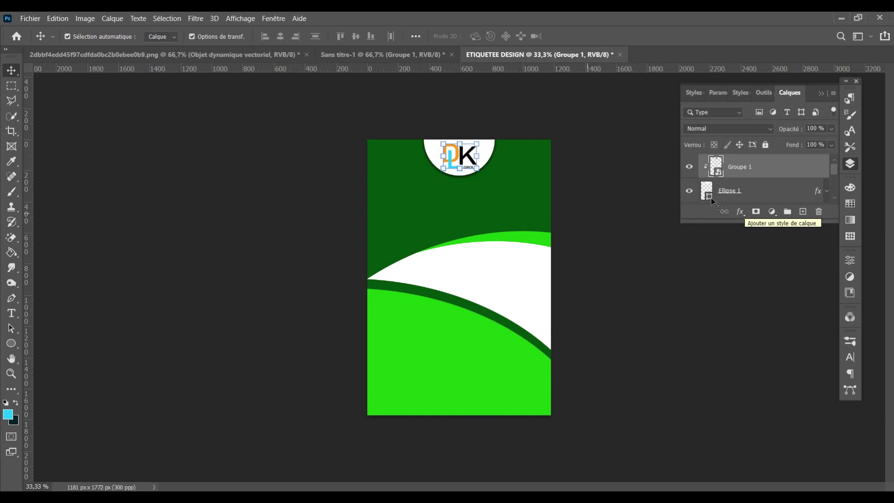
pyautogui.click(586, 160)
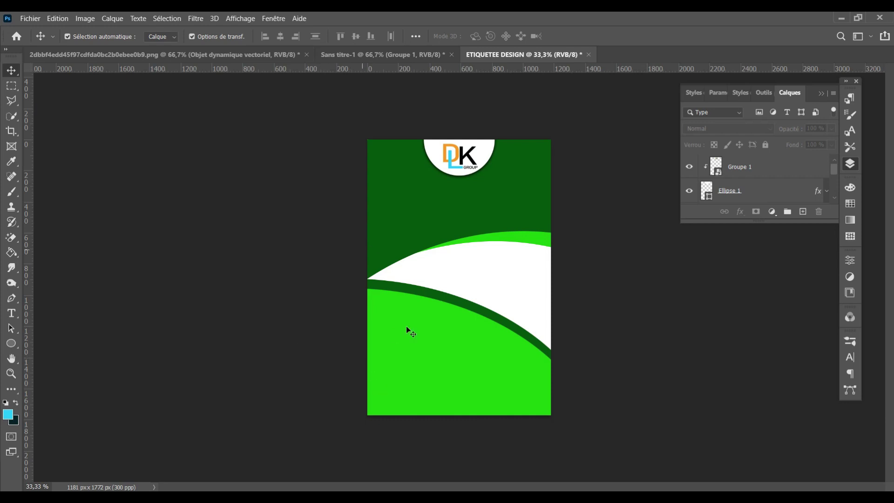
# - Add a 114 pt placeholder Lorem ipsum text layer, then delete it
pyautogui.press('t')
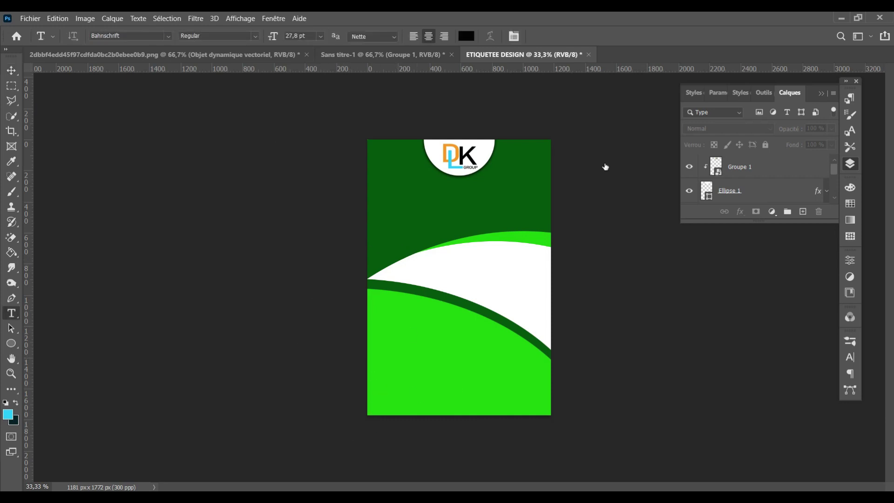
pyautogui.click(391, 224)
pyautogui.click(297, 36)
pyautogui.write('72')
pyautogui.press('Return')
pyautogui.write('114')
pyautogui.press('Return')
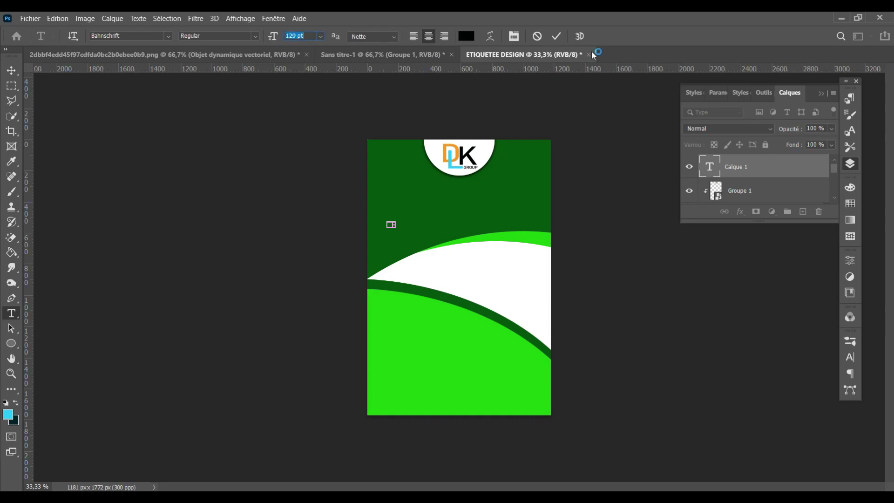
pyautogui.click(556, 36)
pyautogui.press('Delete')
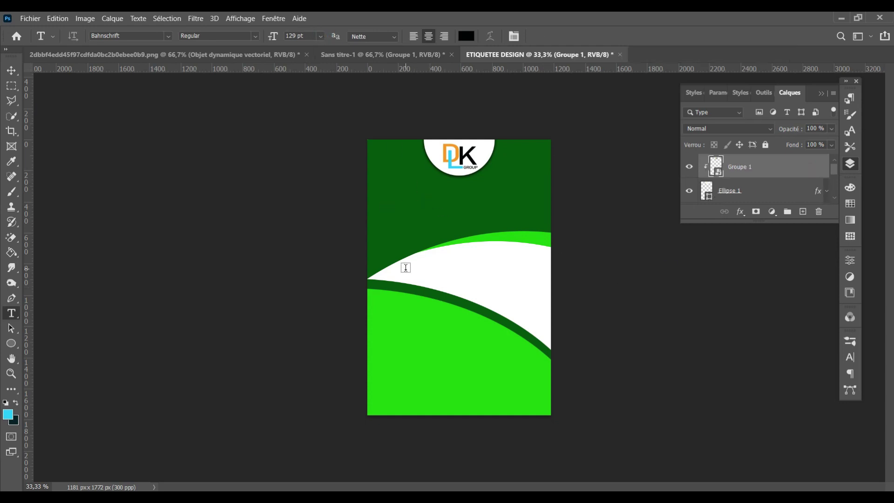
# - Fit the label in the window and type 'Le' at its upper left
pyautogui.doubleClick(11, 358)
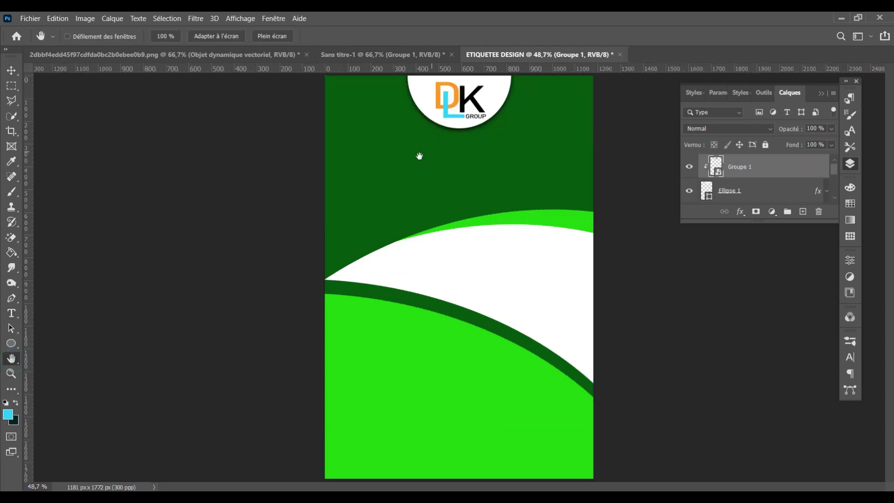
pyautogui.click(11, 313)
pyautogui.click(349, 130)
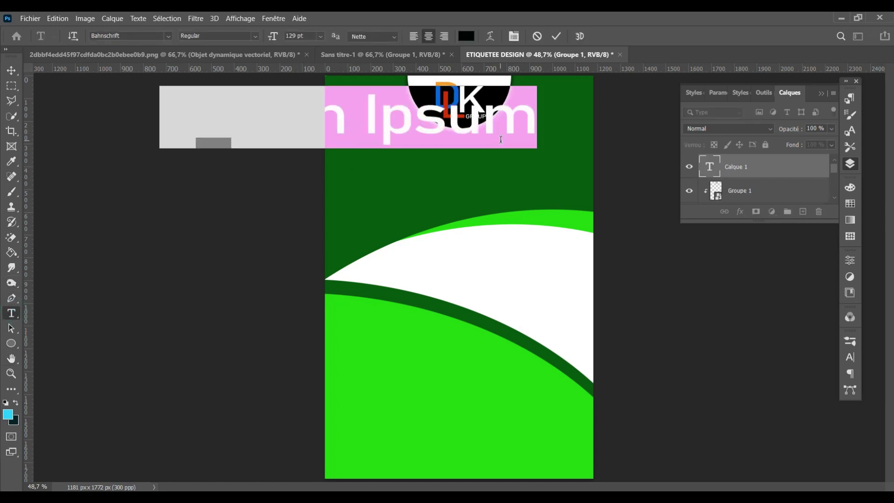
pyautogui.write('L')
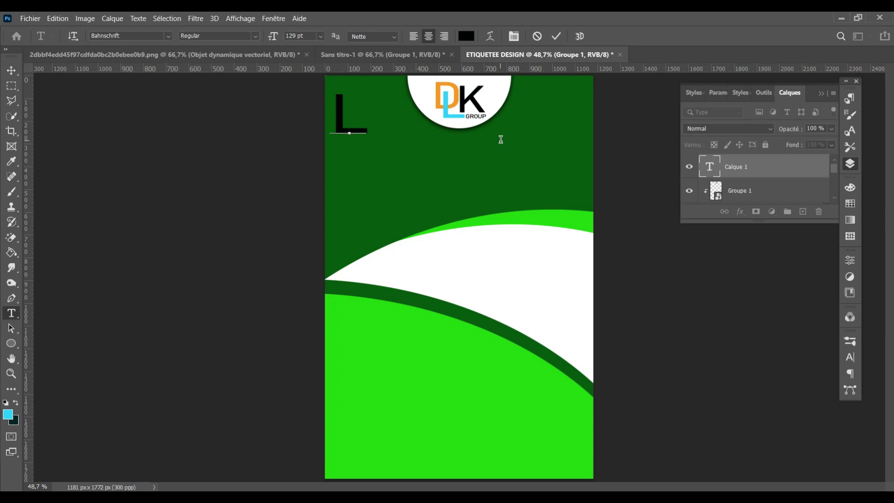
pyautogui.write('E')
pyautogui.press('BackSpace')
pyautogui.write('e')
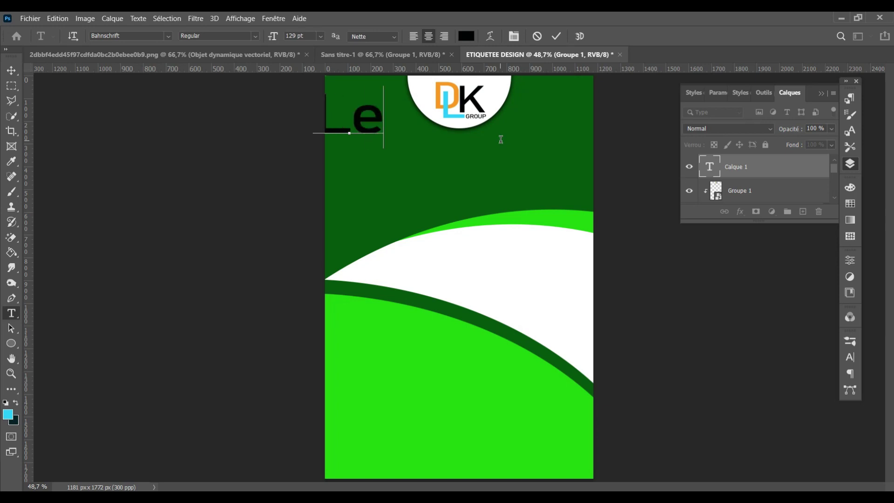
# - Set 'Le' to the Amchestar Free Personal script font and reduce it to 59 pt
pyautogui.hotkey('ctrl', 'a')
pyautogui.click(121, 36)
pyautogui.press('Down')
pyautogui.press('Up')
pyautogui.press('Up')
pyautogui.press('Up')
pyautogui.press('Up')
pyautogui.press('Up')
pyautogui.press('Up')
pyautogui.press('Up')
pyautogui.press('Up')
pyautogui.press('Down')
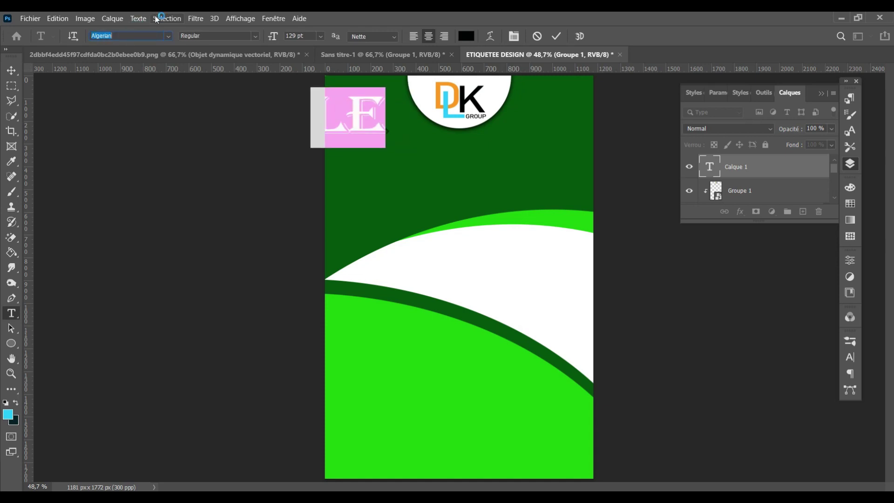
pyautogui.press('Down')
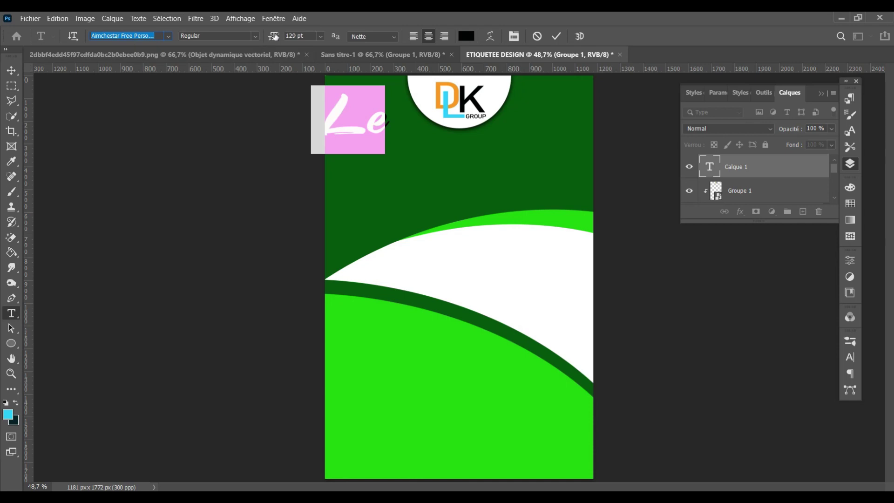
pyautogui.click(294, 35)
pyautogui.press('Down')
pyautogui.press('Down')
pyautogui.press('Down')
pyautogui.press('Down')
pyautogui.press('Down')
pyautogui.press('Down')
pyautogui.press('Down')
pyautogui.press('Down')
pyautogui.press('Down')
pyautogui.press('Down')
pyautogui.press('Down')
pyautogui.press('Down')
pyautogui.press('Down')
pyautogui.press('Down')
pyautogui.press('Down')
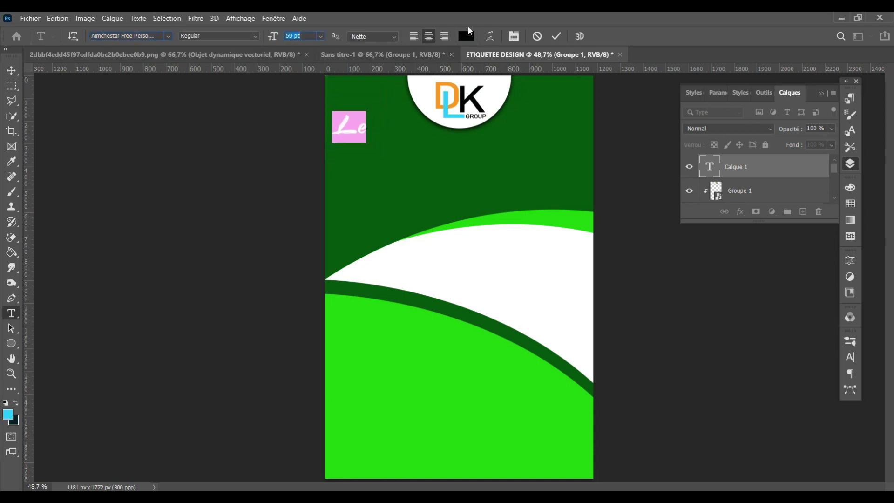
# - Make 'Le' white, commit it, and nudge it slightly right
pyautogui.click(466, 36)
pyautogui.write('ffffff')
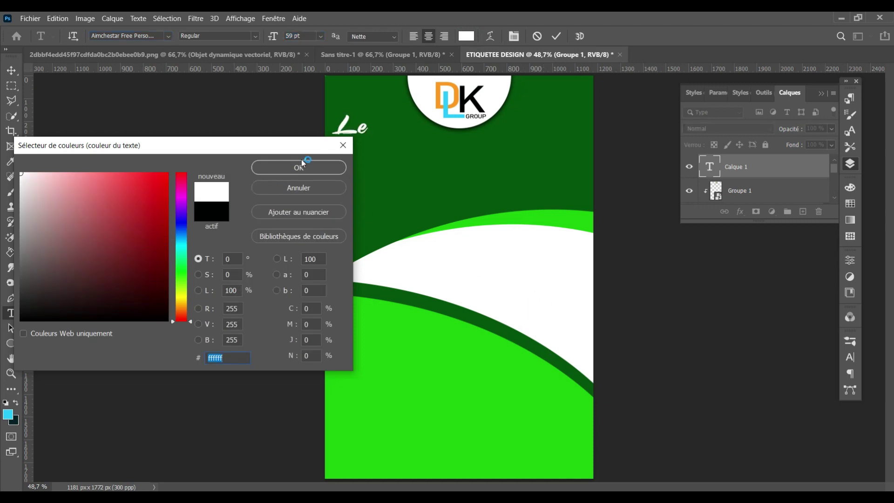
pyautogui.click(301, 166)
pyautogui.click(556, 35)
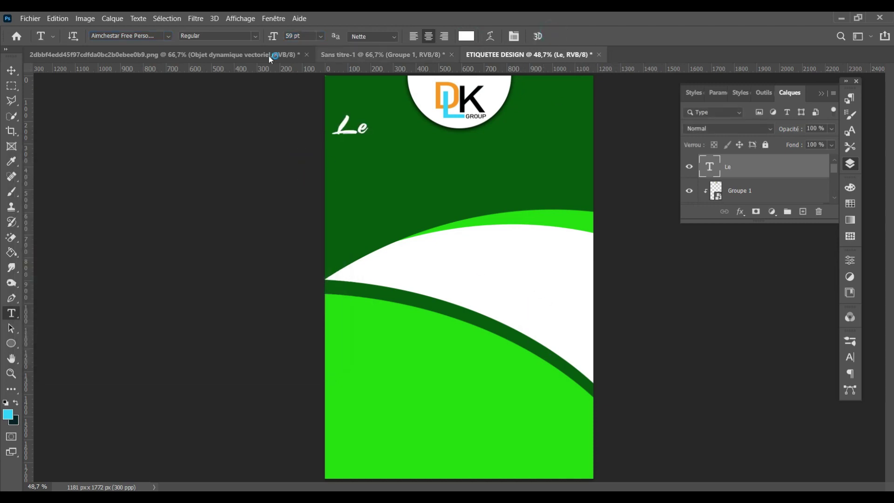
pyautogui.click(11, 70)
pyautogui.hotkey('shift', 'Right')
pyautogui.hotkey('shift', 'Right')
pyautogui.hotkey('shift', 'Right')
pyautogui.hotkey('shift', 'Right')
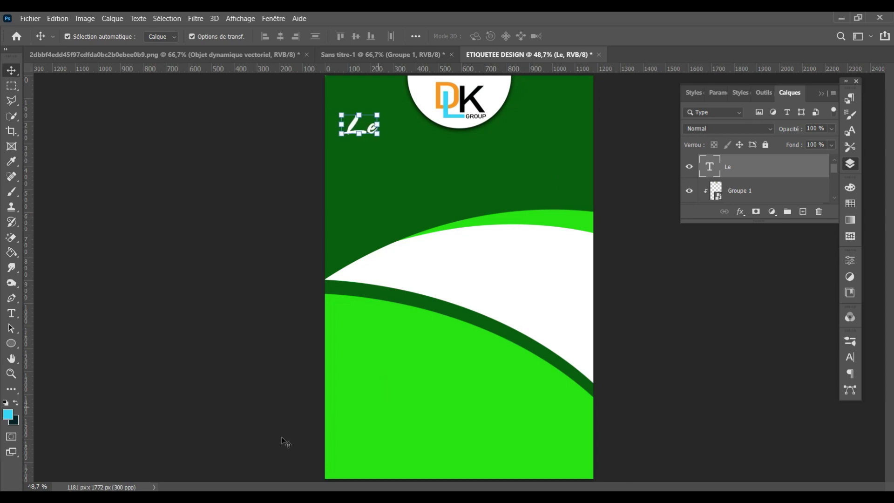
# - Type the title 'The au gout d' OR' below 'Le' and move it onto the label
pyautogui.click(435, 165)
pyautogui.press('t')
pyautogui.click(353, 195)
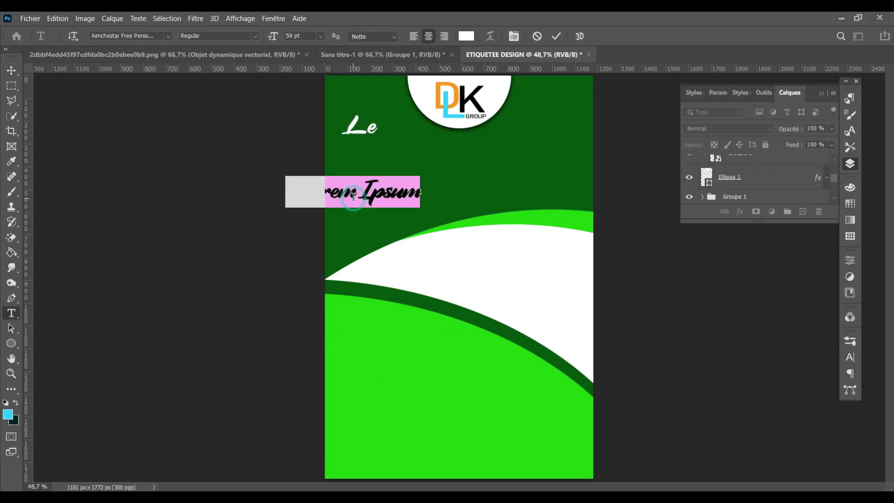
pyautogui.write('Th')
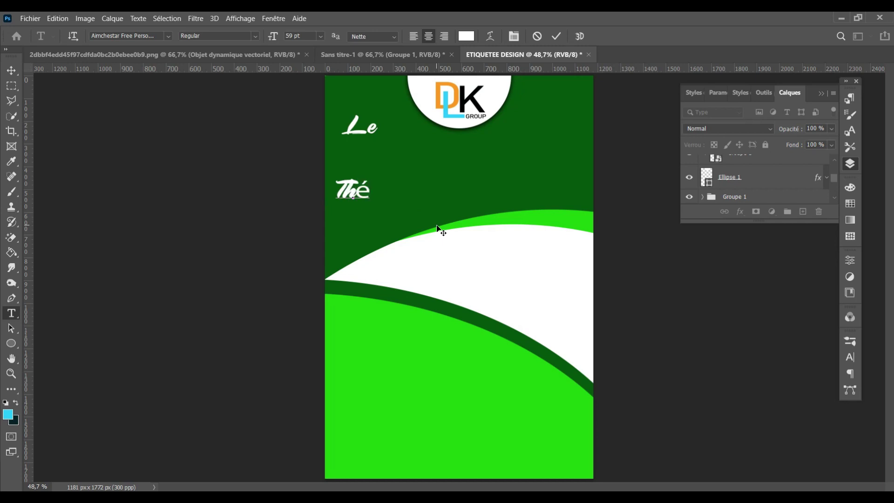
pyautogui.write('e')
pyautogui.press('BackSpace')
pyautogui.press('BackSpace')
pyautogui.write('he')
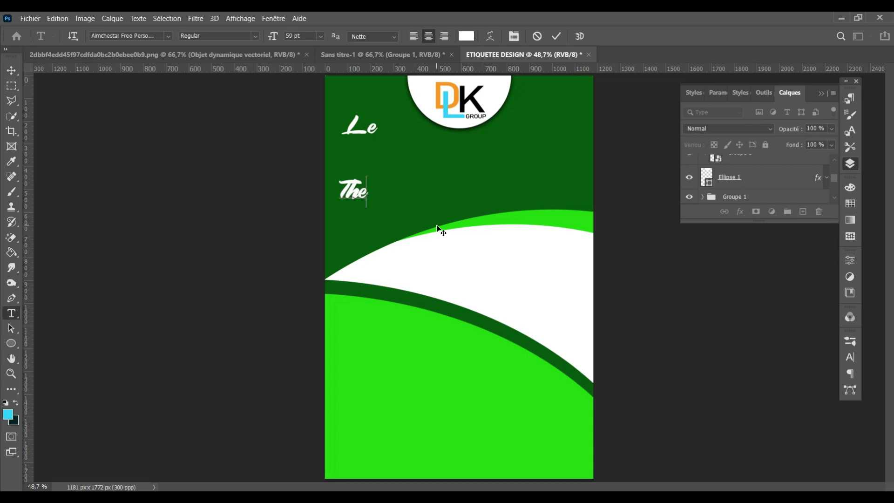
pyautogui.write(' au')
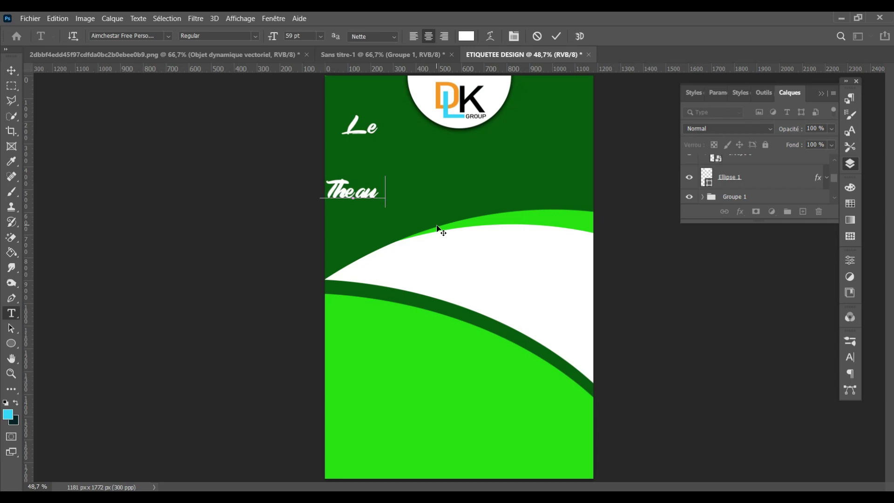
pyautogui.write('goût')
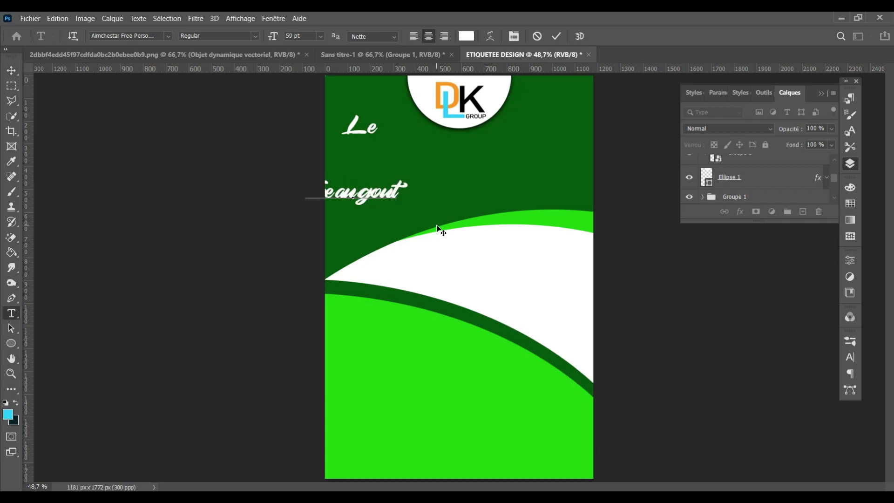
pyautogui.write(" d'")
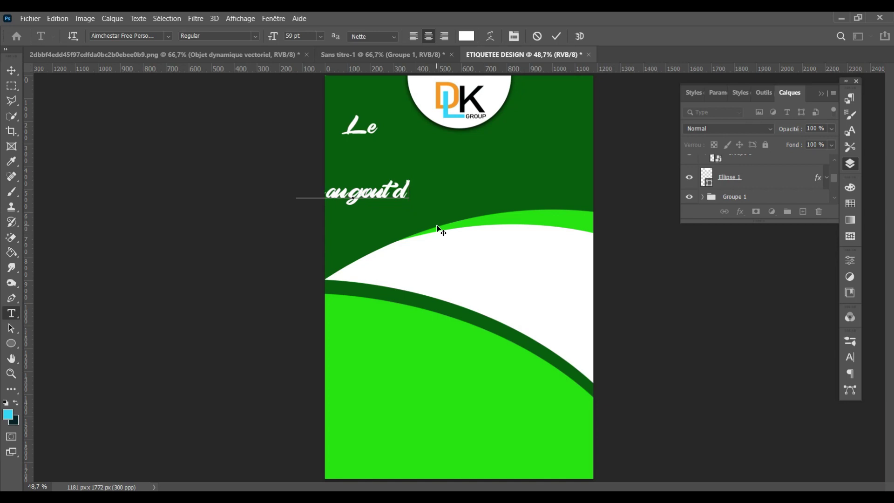
pyautogui.write(' OR')
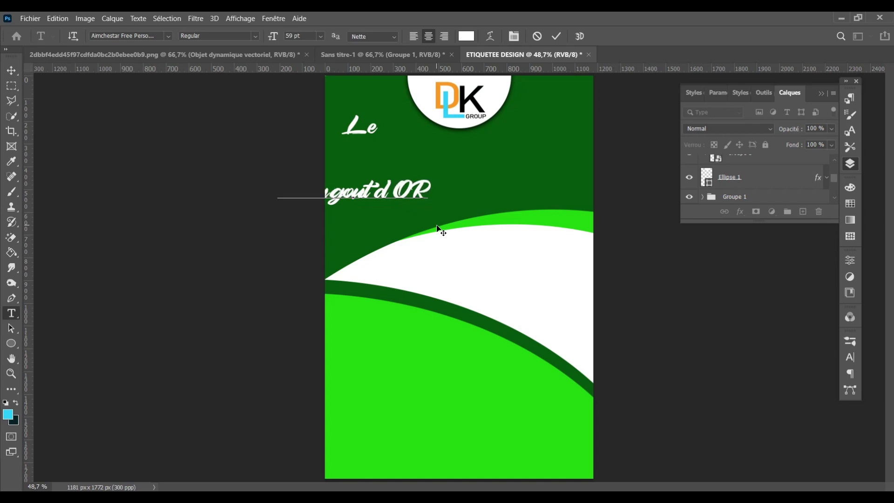
pyautogui.click(556, 35)
pyautogui.click(10, 72)
pyautogui.moveTo(414, 196); pyautogui.dragTo(487, 185)
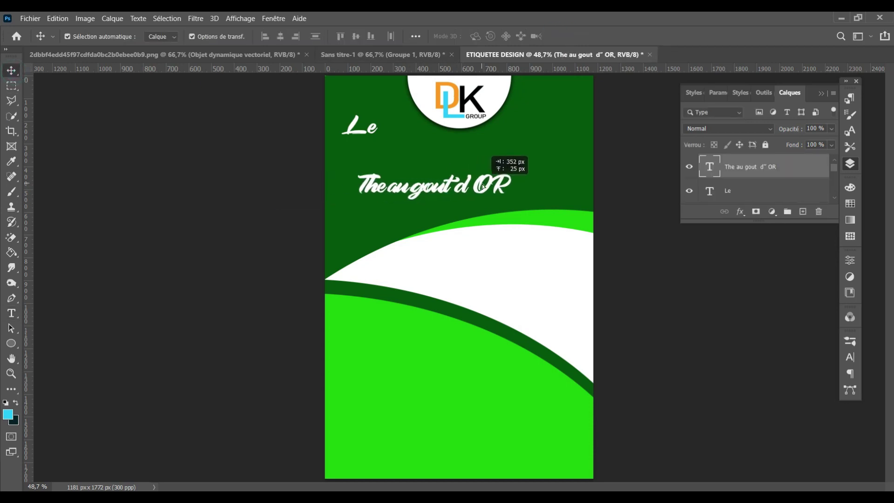
# - Enlarge the title to 71 pt and move it up toward 'Le'
pyautogui.click(619, 259)
pyautogui.press('t')
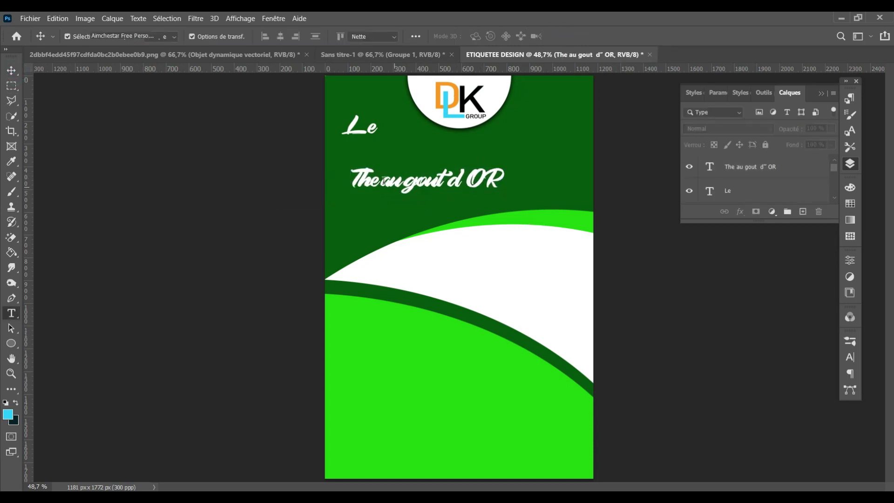
pyautogui.moveTo(352, 172); pyautogui.dragTo(520, 191)
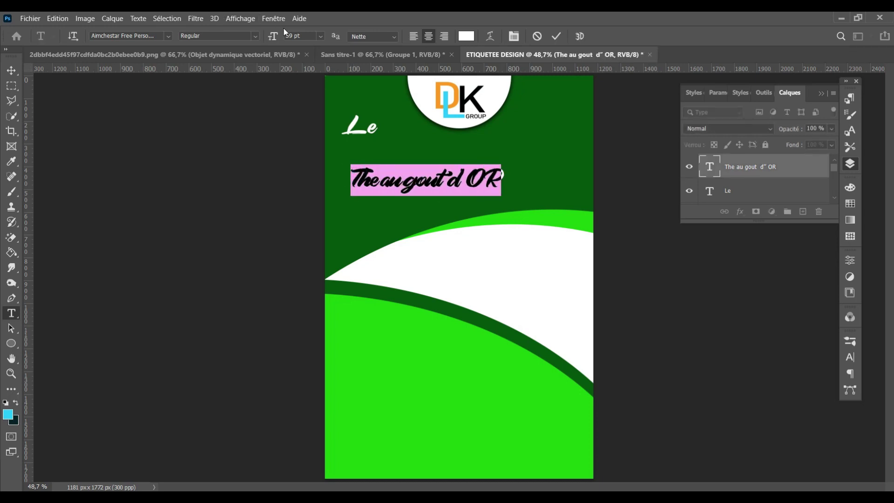
pyautogui.press('Up')
pyautogui.press('Up')
pyautogui.press('Up')
pyautogui.press('Up')
pyautogui.press('Up')
pyautogui.press('Up')
pyautogui.press('Up')
pyautogui.press('Up')
pyautogui.press('Up')
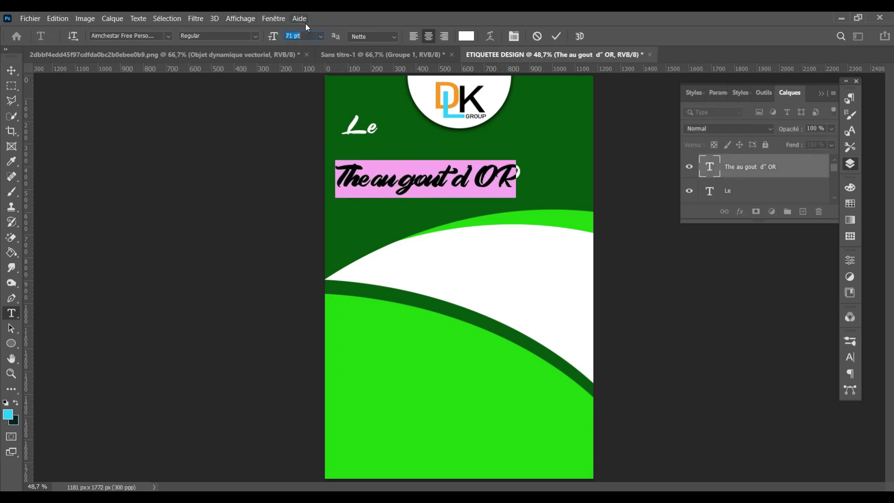
pyautogui.click(556, 35)
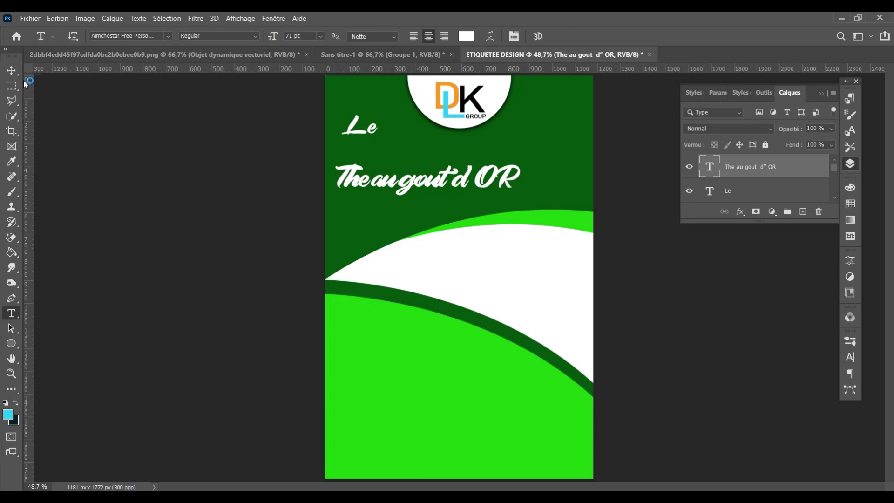
pyautogui.press('v')
pyautogui.moveTo(467, 184)
pyautogui.mouseDown()
pyautogui.moveTo(468, 172)
pyautogui.moveTo(499, 184)
pyautogui.mouseUp()
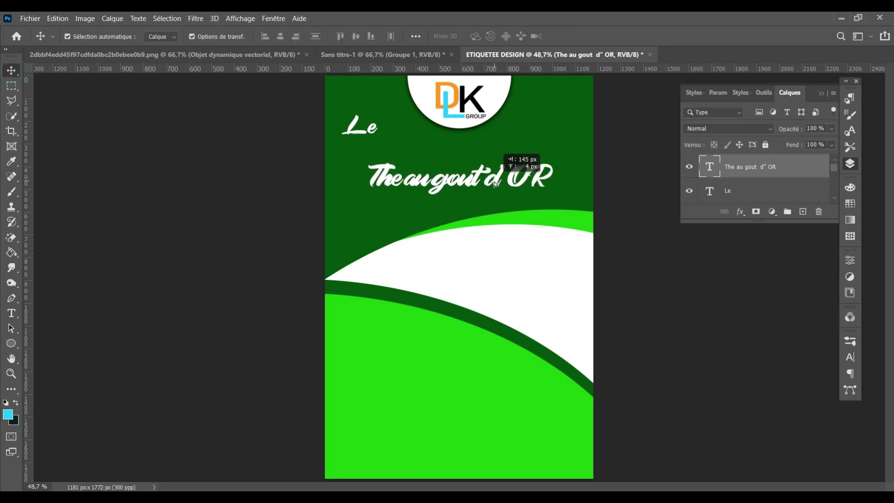
# - Move 'Le' down and right so it sits just above the title
pyautogui.click(355, 132)
pyautogui.hotkey('ctrl', 't')
pyautogui.moveTo(358, 135); pyautogui.dragTo(392, 153)
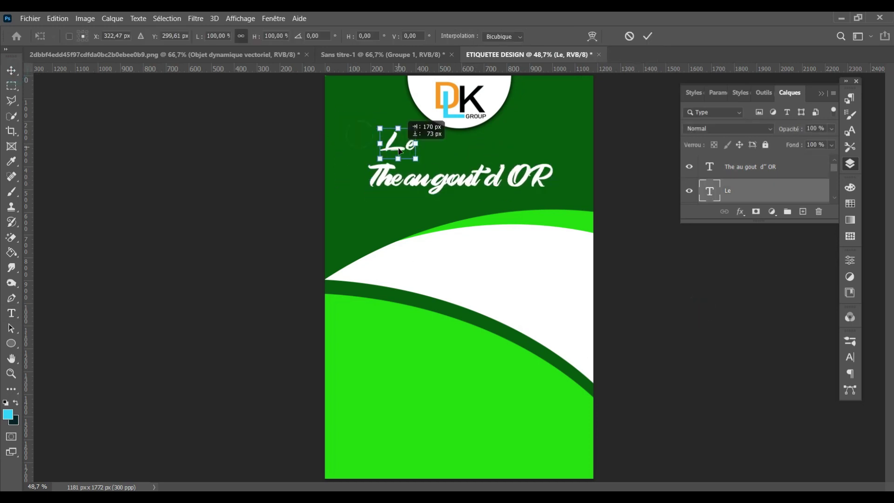
pyautogui.press('Down')
pyautogui.press('Down')
pyautogui.press('Down')
pyautogui.press('Down')
pyautogui.press('Down')
pyautogui.press('Down')
pyautogui.press('Down')
pyautogui.press('Down')
pyautogui.press('Down')
pyautogui.press('Down')
pyautogui.press('Down')
pyautogui.press('Down')
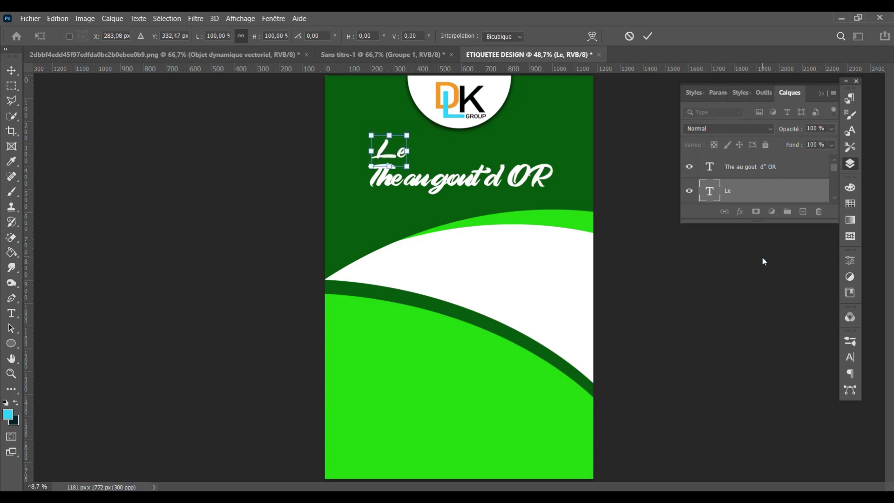
pyautogui.press('Return')
pyautogui.click(614, 138)
# - Colour the word 'OR' in the title bright gold-yellow
pyautogui.press('t')
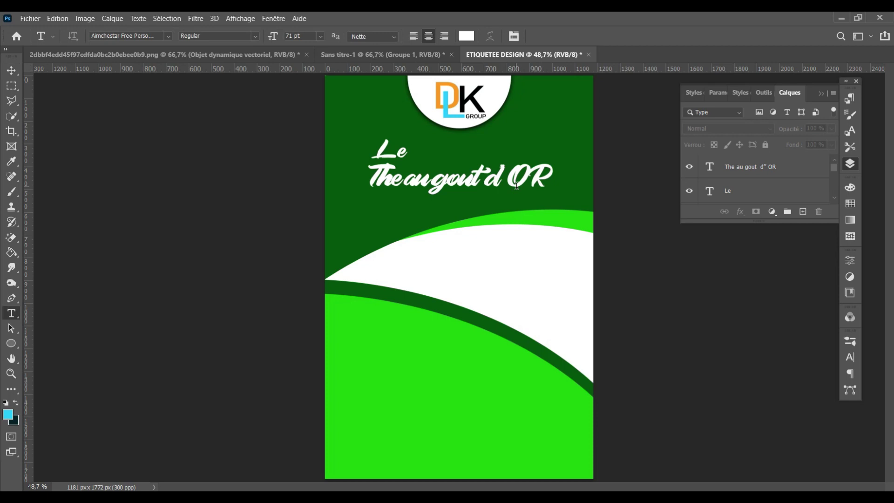
pyautogui.moveTo(510, 178); pyautogui.dragTo(552, 178)
pyautogui.click(466, 36)
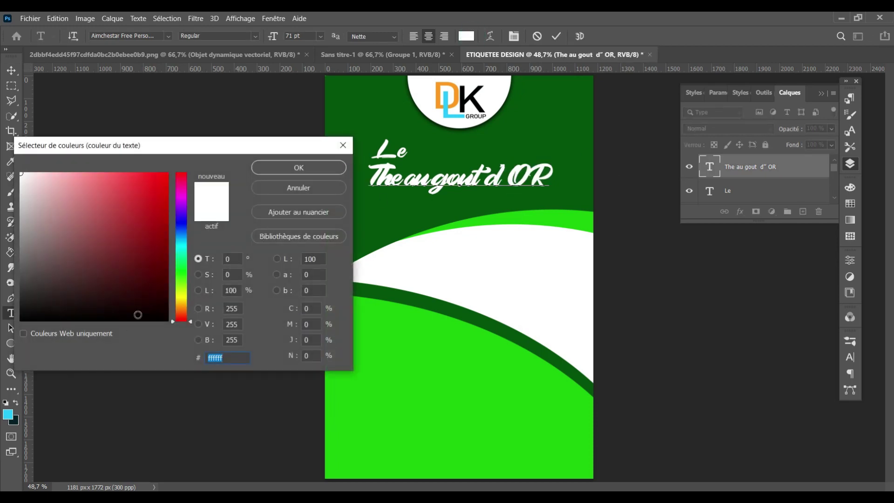
pyautogui.click(182, 300)
pyautogui.moveTo(158, 195); pyautogui.dragTo(163, 180)
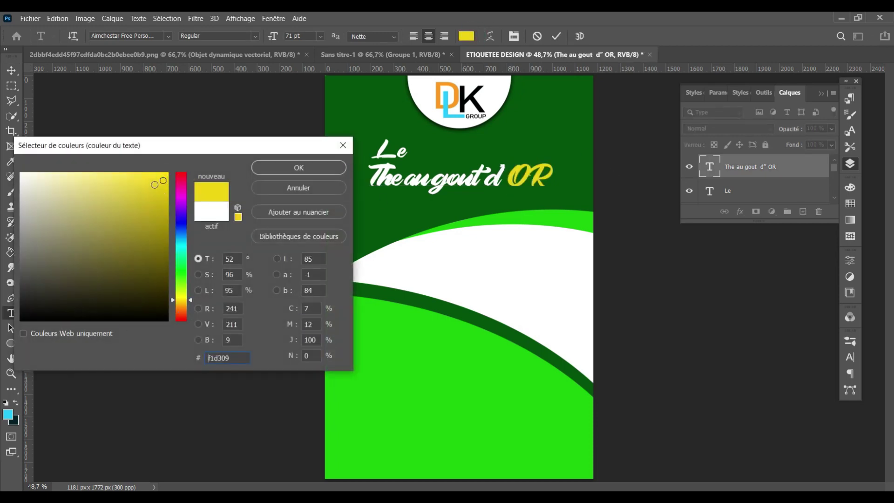
pyautogui.click(276, 169)
pyautogui.click(556, 36)
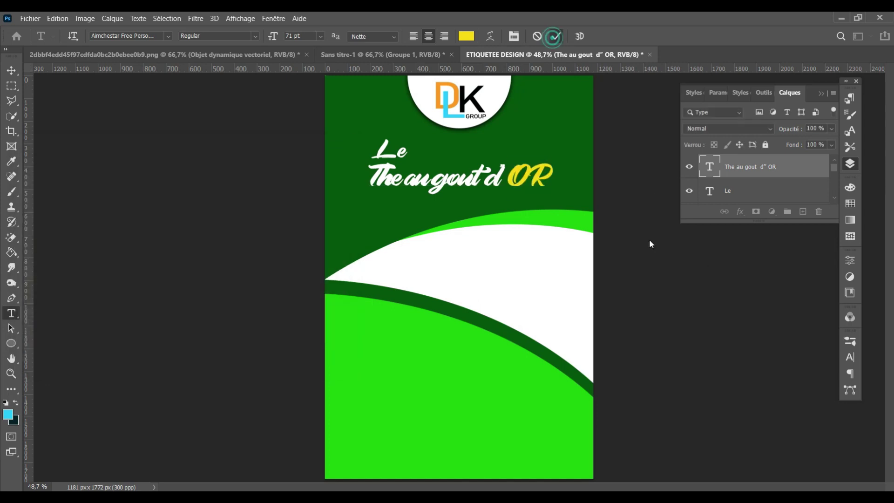
# - Set the whole title line in the Edwardian Script ITC font
pyautogui.click(12, 71)
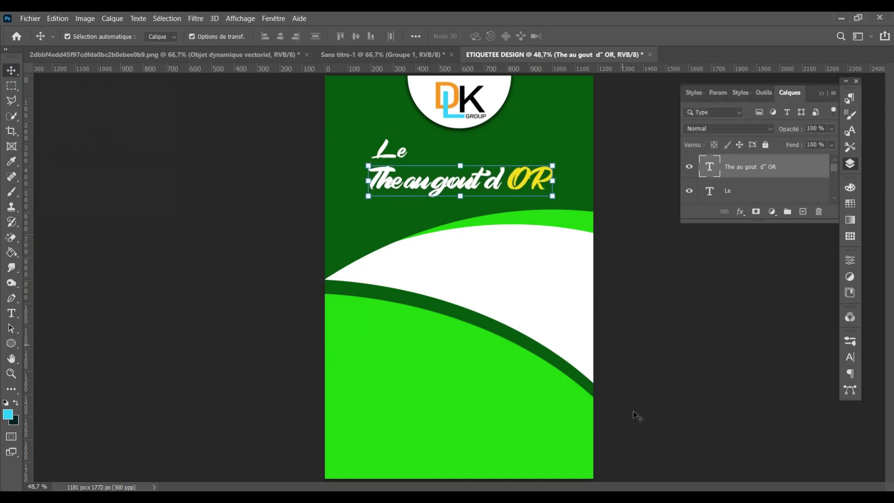
pyautogui.click(469, 303)
pyautogui.press('t')
pyautogui.tripleClick(372, 173)
pyautogui.click(156, 35)
pyautogui.press('Down')
pyautogui.press('Down')
pyautogui.press('Down')
pyautogui.press('Down')
pyautogui.press('Down')
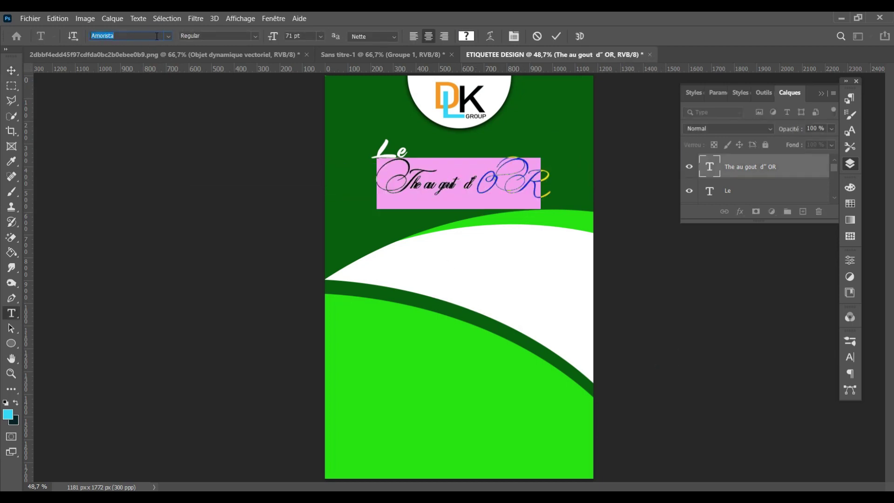
pyautogui.press('Down')
pyautogui.press('Down')
pyautogui.press('Down')
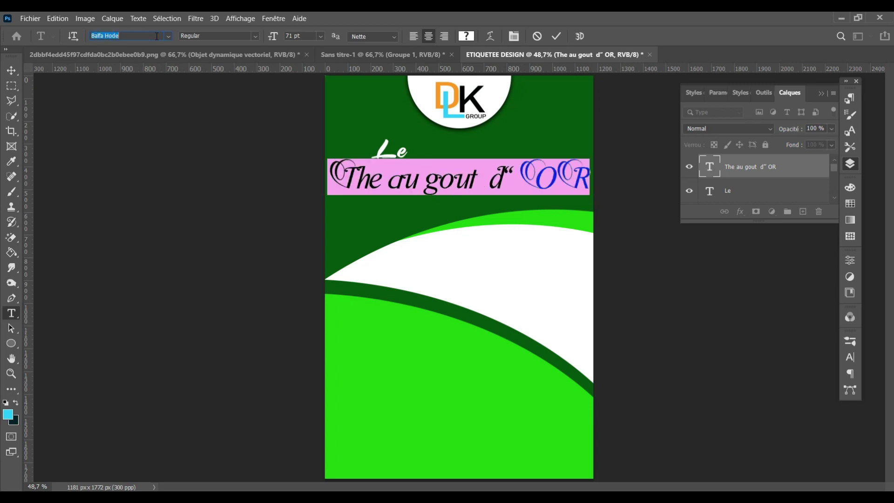
pyautogui.press('Down')
pyautogui.press('Down')
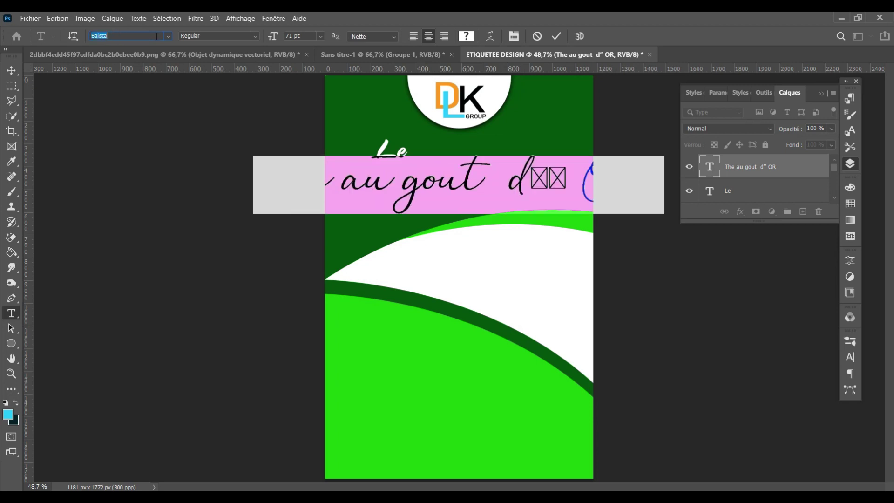
pyautogui.press('Down')
pyautogui.press('Down')
pyautogui.press('Down')
pyautogui.press('Down')
pyautogui.press('Down')
pyautogui.press('Down')
pyautogui.press('Down')
pyautogui.press('Down')
pyautogui.press('Down')
pyautogui.press('Down')
pyautogui.press('Down')
pyautogui.press('Down')
pyautogui.press('Up')
pyautogui.press('Down')
pyautogui.press('Down')
pyautogui.press('Down')
pyautogui.press('Down')
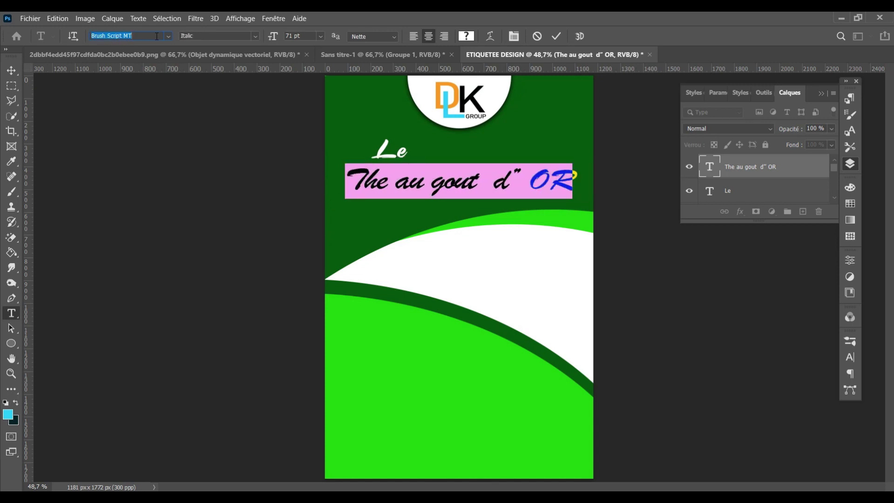
pyautogui.press('Down')
pyautogui.press('Down')
pyautogui.press('Down')
pyautogui.press('Down')
pyautogui.press('Down')
pyautogui.press('Down')
pyautogui.press('Down')
pyautogui.press('Down')
pyautogui.press('Down')
pyautogui.press('Down')
pyautogui.press('Down')
pyautogui.press('Down')
pyautogui.press('Down')
pyautogui.press('Down')
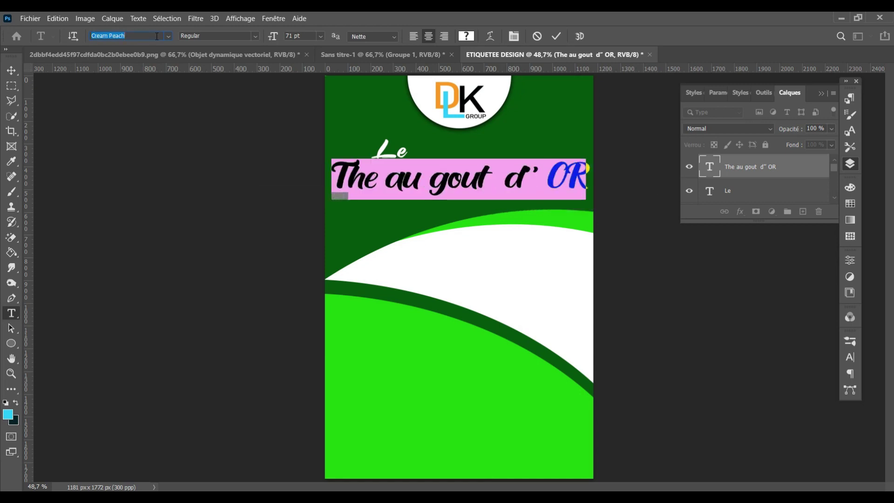
pyautogui.press('Down')
pyautogui.press('Down')
pyautogui.press('Down')
pyautogui.press('Down')
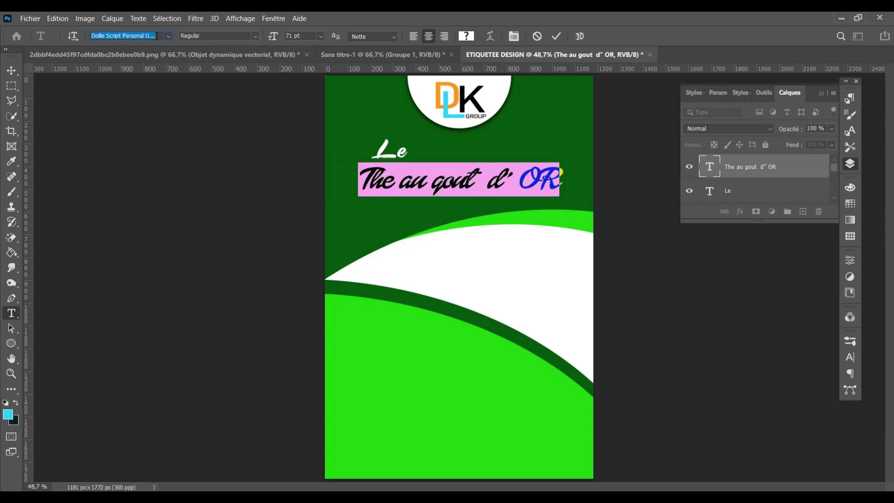
pyautogui.press('Down')
pyautogui.press('Down')
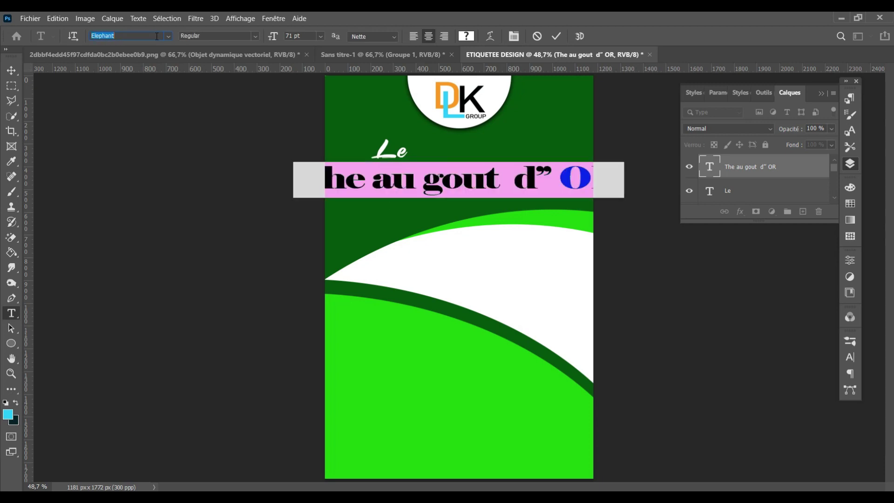
pyautogui.press('Down')
pyautogui.click(157, 36)
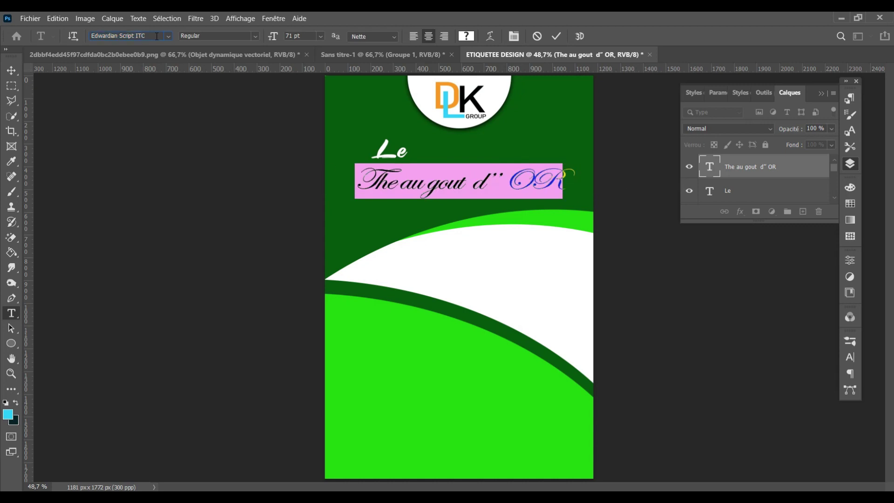
pyautogui.click(556, 36)
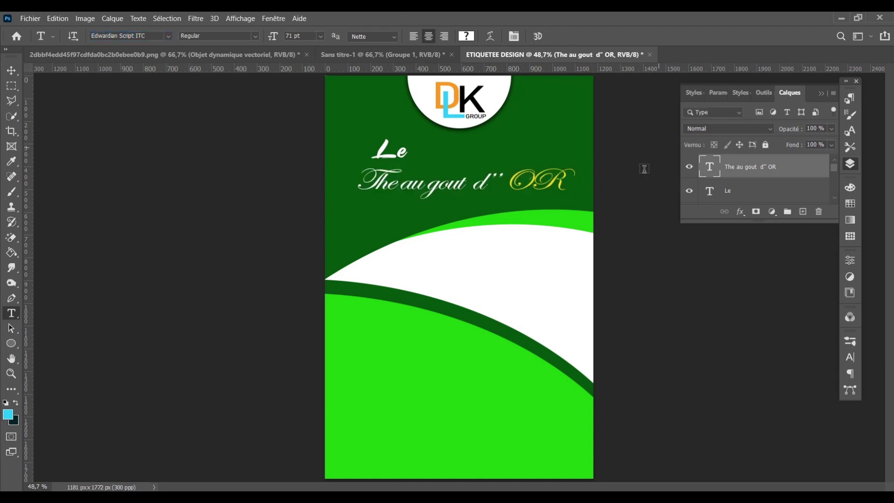
# - Delete the extra apostrophe after 'd' and select the whole title line
pyautogui.click(503, 174)
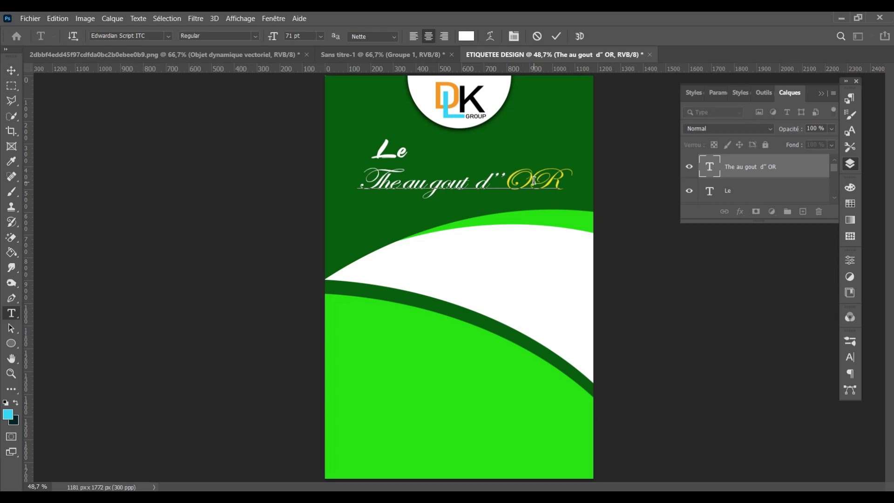
pyautogui.press('BackSpace')
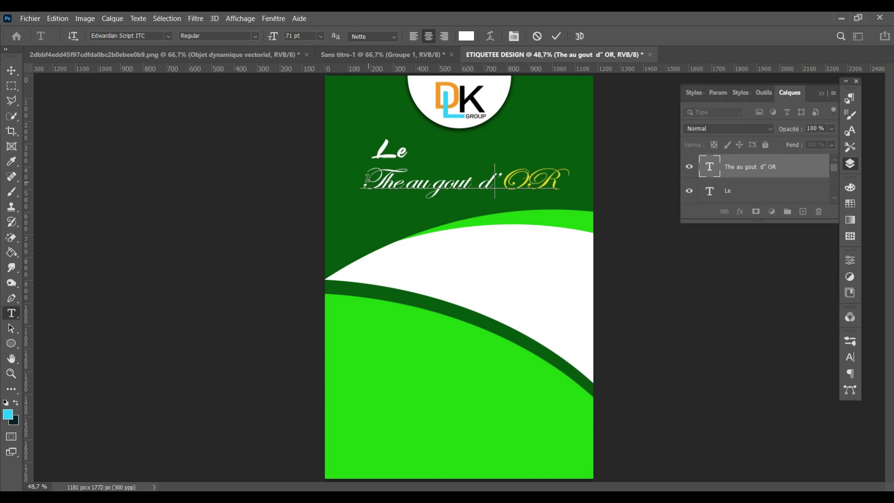
pyautogui.moveTo(367, 178); pyautogui.dragTo(561, 181)
# - Enlarge the title to 84 pt
pyautogui.click(291, 36)
pyautogui.scroll(6, 290, 36)
pyautogui.scroll(7, 291, 36)
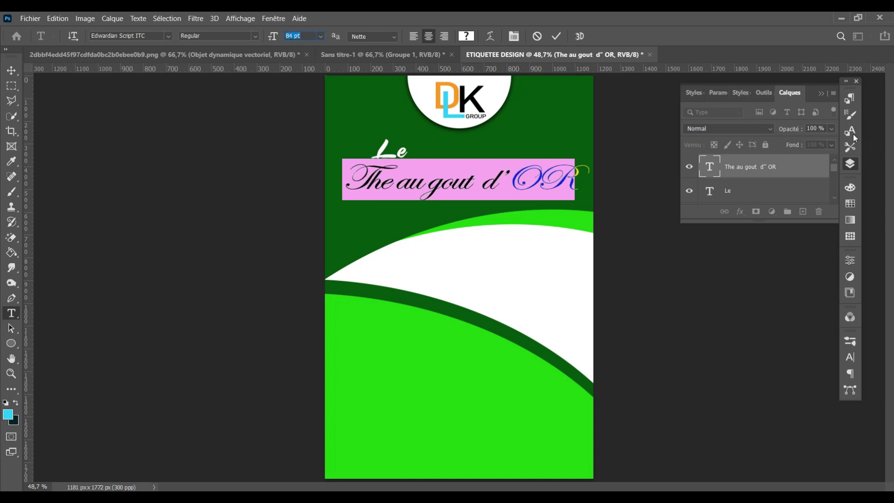
# - Show the Caractère panel via Fenêtre > Paragraphe and set the title's tracking to -40
pyautogui.click(274, 18)
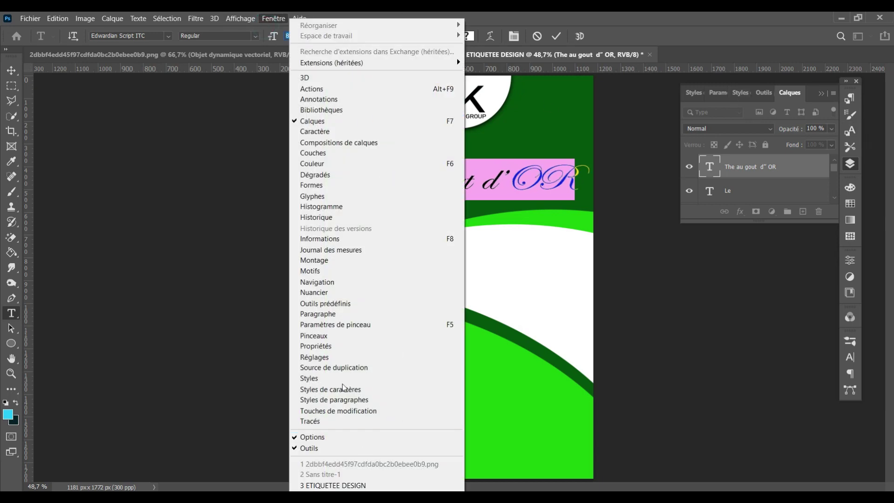
pyautogui.click(326, 314)
pyautogui.click(743, 335)
pyautogui.click(803, 382)
pyautogui.press('Down')
pyautogui.press('Down')
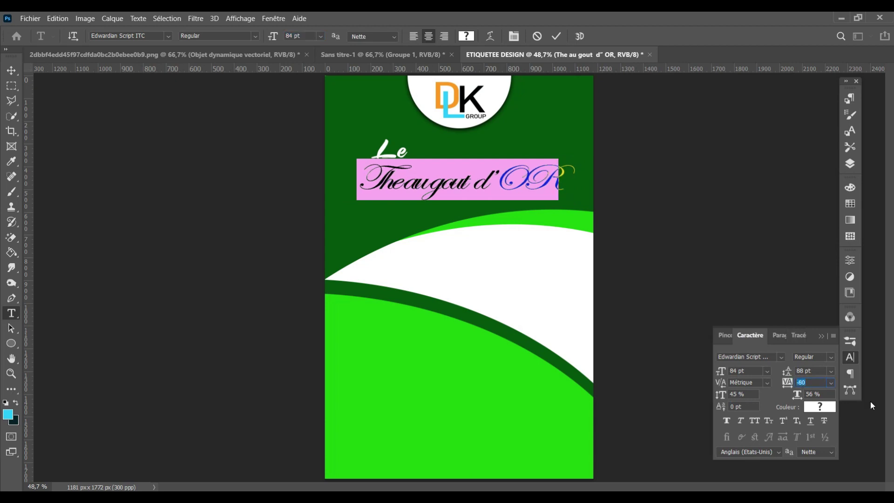
pyautogui.press('Up')
pyautogui.press('Up')
pyautogui.press('Down')
pyautogui.press('Down')
pyautogui.press('Down')
pyautogui.press('Down')
pyautogui.press('Down')
pyautogui.press('Down')
pyautogui.press('Down')
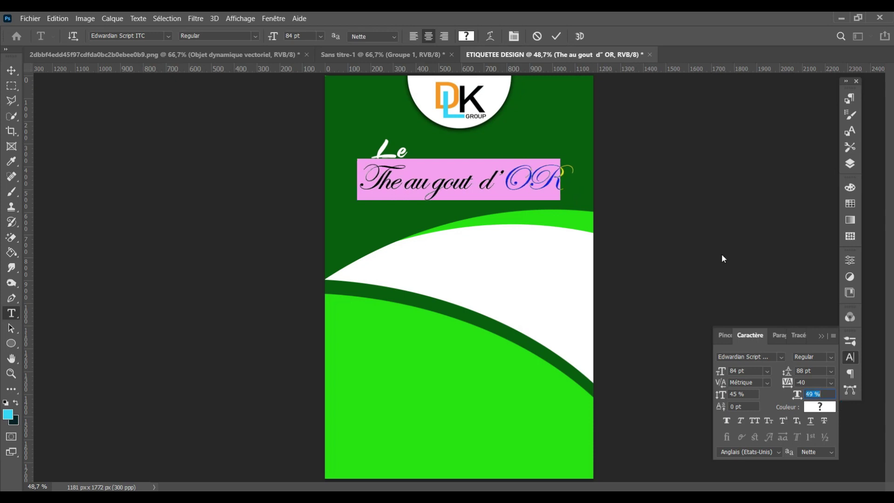
pyautogui.click(556, 36)
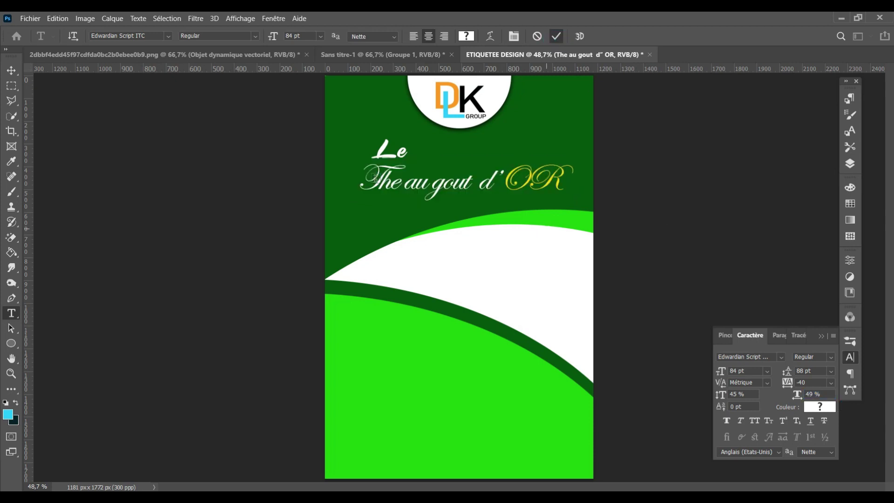
pyautogui.click(376, 150)
# - Try searching the font list for Edwardian for 'Le', ending back on Aimchestar
pyautogui.click(556, 36)
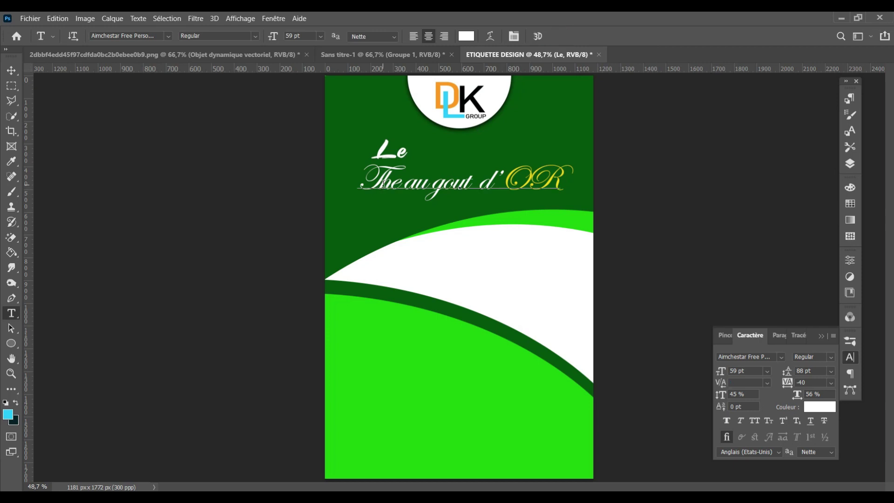
pyautogui.click(386, 179)
pyautogui.click(557, 36)
pyautogui.doubleClick(389, 150)
pyautogui.click(128, 37)
pyautogui.write('AD')
pyautogui.click(136, 36)
pyautogui.press('Delete')
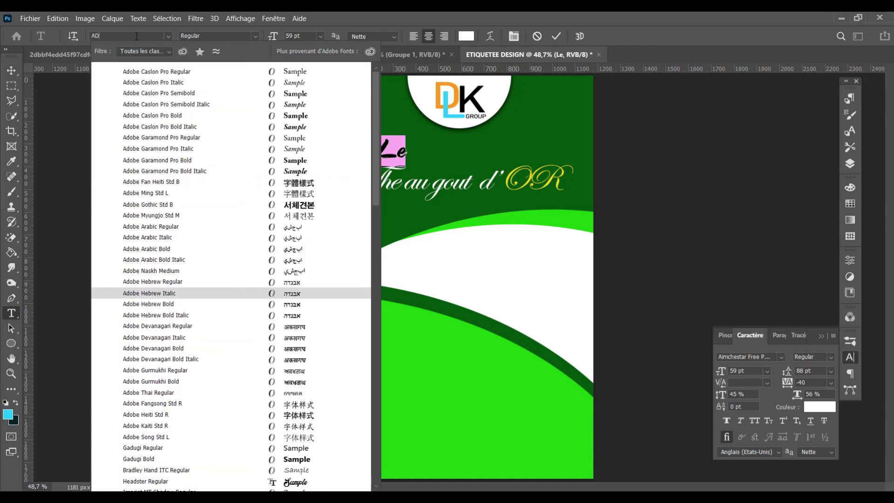
pyautogui.write('W')
pyautogui.click(133, 37)
pyautogui.press('BackSpace')
pyautogui.press('BackSpace')
pyautogui.press('BackSpace')
pyautogui.write('ADWAR')
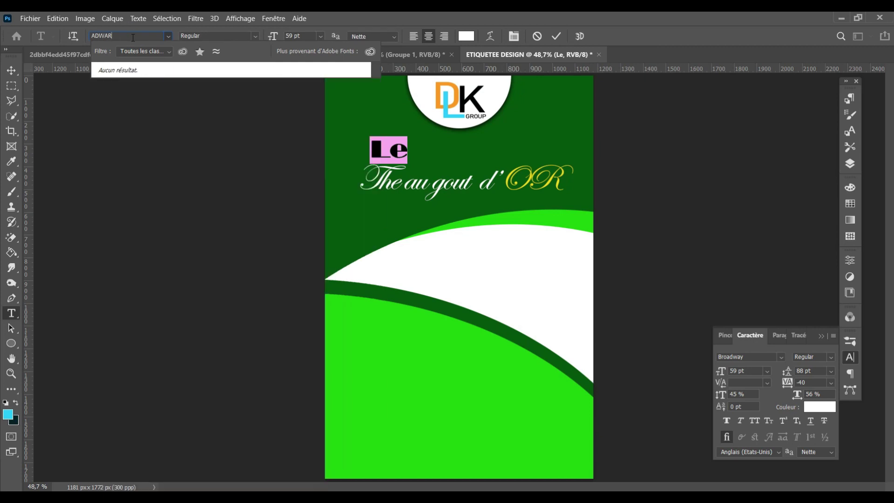
pyautogui.press('BackSpace')
pyautogui.press('BackSpace')
pyautogui.press('BackSpace')
pyautogui.press('BackSpace')
pyautogui.press('BackSpace')
pyautogui.press('Down')
pyautogui.press('Down')
pyautogui.press('Down')
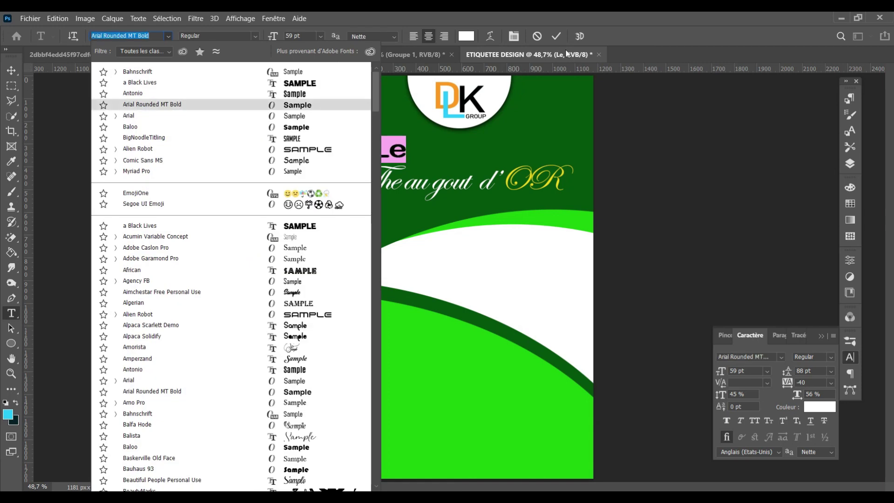
pyautogui.press('Return')
# - Apply Edwardian Script ITC to the word 'Le' and commit the text
pyautogui.click(556, 36)
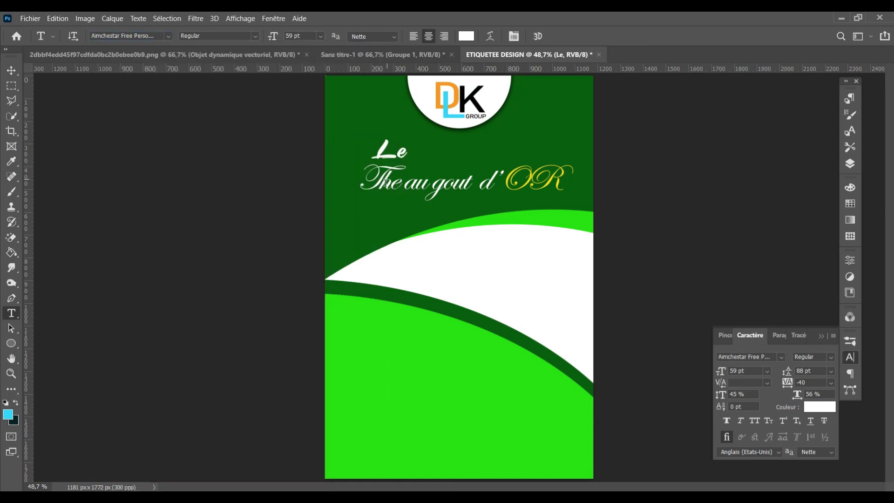
pyautogui.click(384, 183)
pyautogui.click(556, 37)
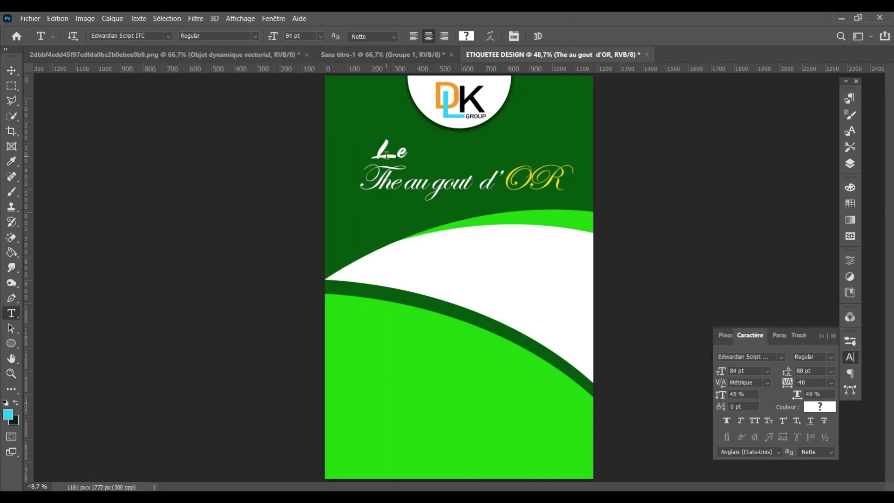
pyautogui.doubleClick(388, 150)
pyautogui.click(134, 36)
pyautogui.press('BackSpace')
pyautogui.press('BackSpace')
pyautogui.press('BackSpace')
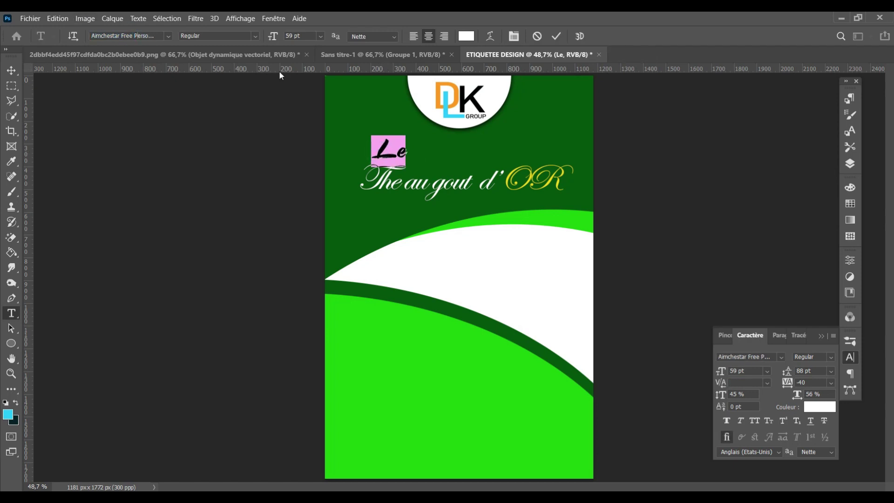
pyautogui.press('BackSpace')
pyautogui.press('BackSpace')
pyautogui.press('BackSpace')
pyautogui.write('Edw')
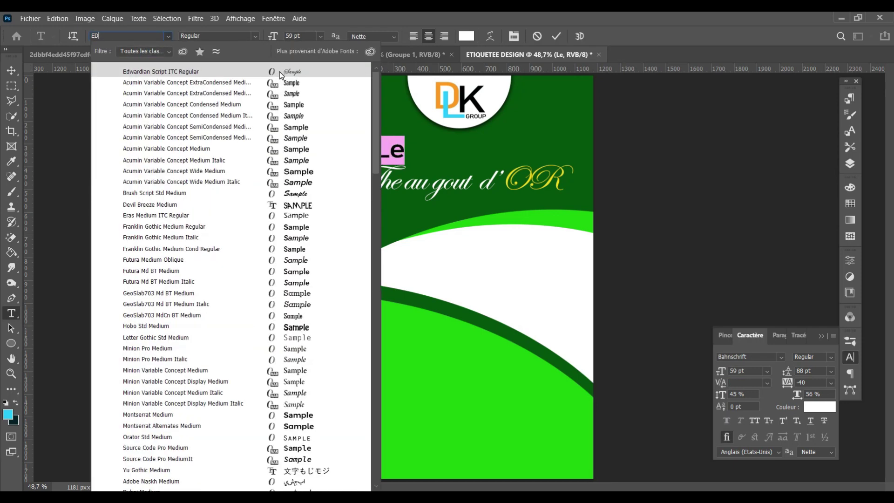
pyautogui.write('ardian Script ITC')
pyautogui.click(188, 71)
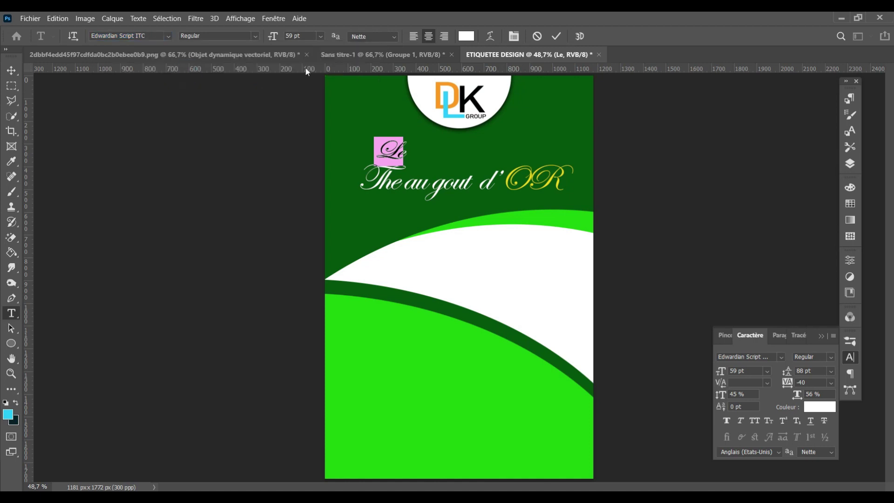
pyautogui.click(556, 36)
# - Nudge 'Le' and the title slightly left with the Move tool
pyautogui.press('v')
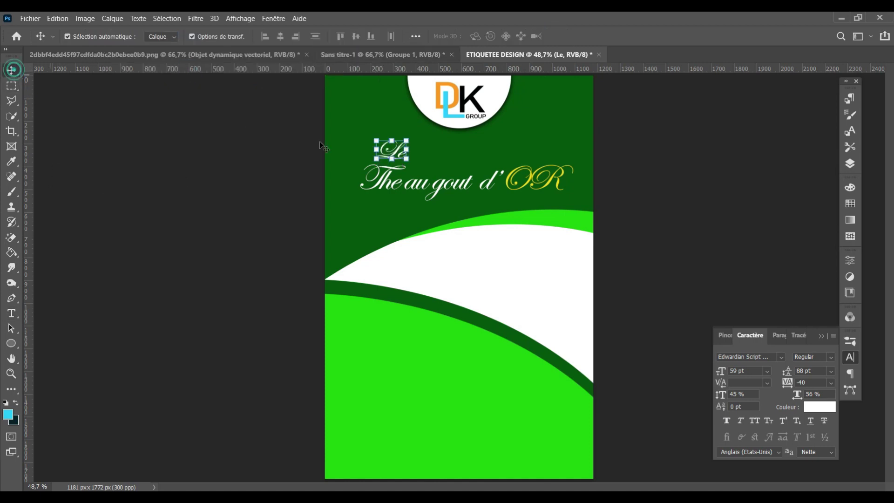
pyautogui.hotkey('shift', 'Left')
pyautogui.hotkey('shift', 'Left')
pyautogui.hotkey('shift', 'Left')
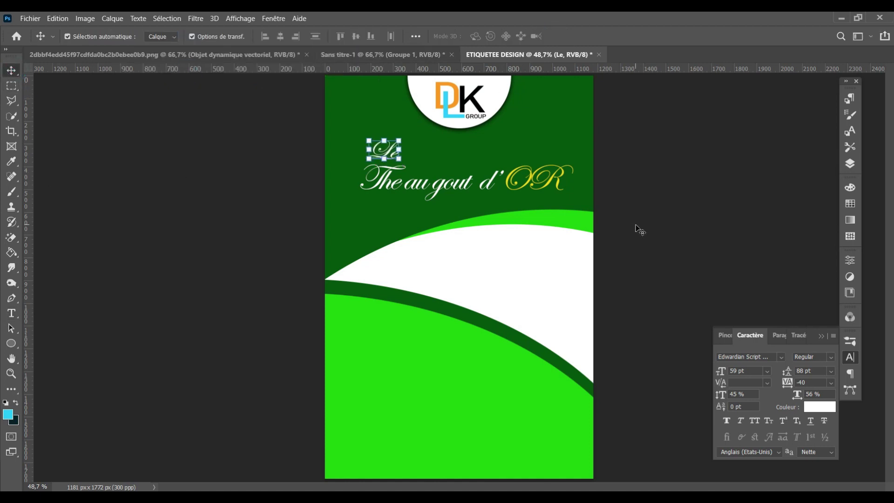
pyautogui.click(648, 144)
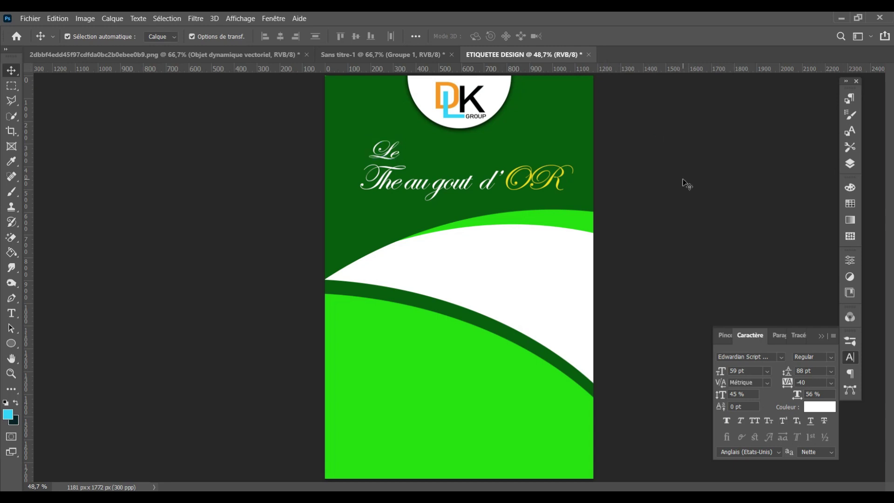
pyautogui.click(456, 184)
pyautogui.hotkey('shift', 'Left')
pyautogui.hotkey('shift', 'Left')
pyautogui.hotkey('shift', 'Left')
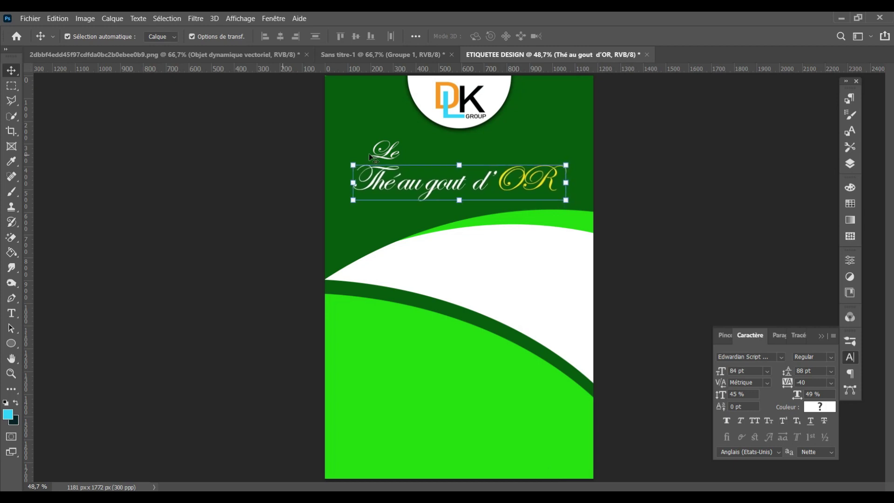
# - Draw an ellipse below the title and widen it with Free Transform
pyautogui.click(169, 126)
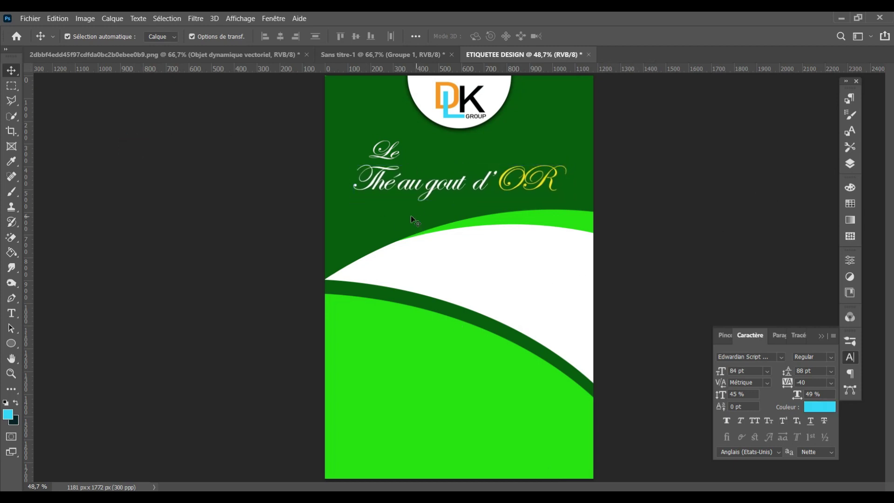
pyautogui.rightClick(12, 343)
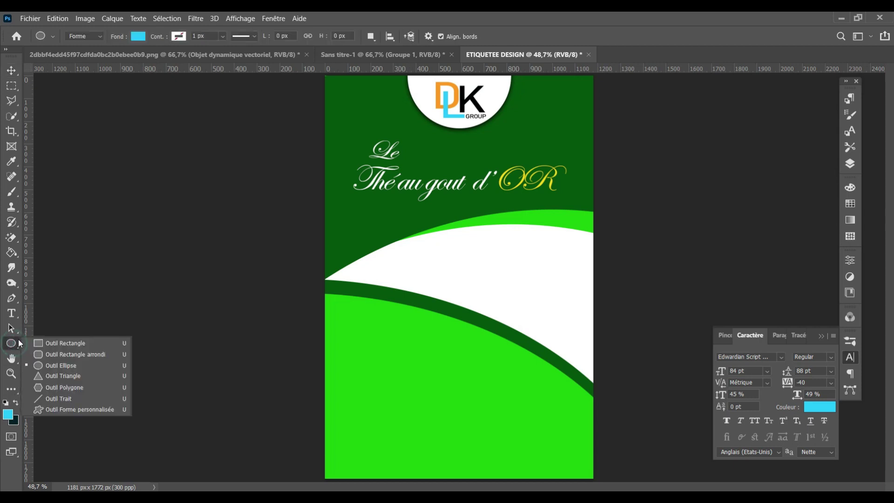
pyautogui.click(48, 362)
pyautogui.moveTo(344, 236); pyautogui.dragTo(401, 295)
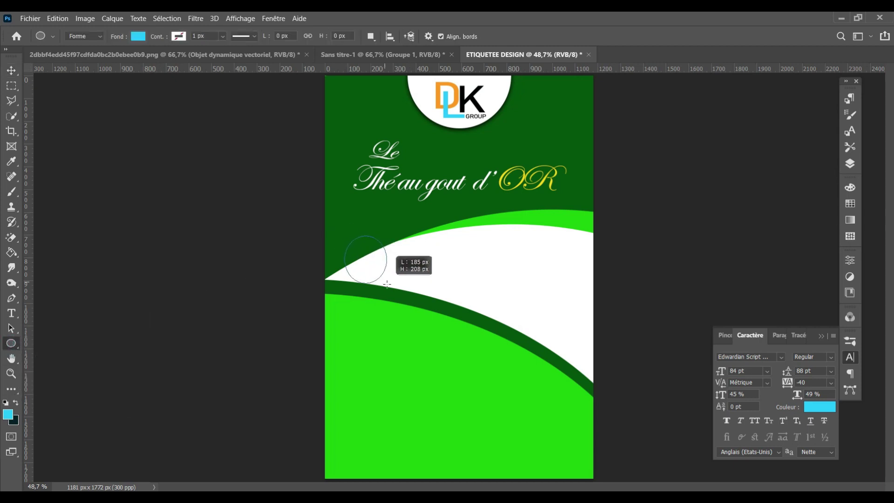
pyautogui.moveTo(401, 295)
pyautogui.mouseDown()
pyautogui.moveTo(380, 247)
pyautogui.moveTo(414, 244)
pyautogui.moveTo(388, 238)
pyautogui.mouseUp()
pyautogui.click(11, 70)
pyautogui.hotkey('ctrl', 't')
pyautogui.click(647, 36)
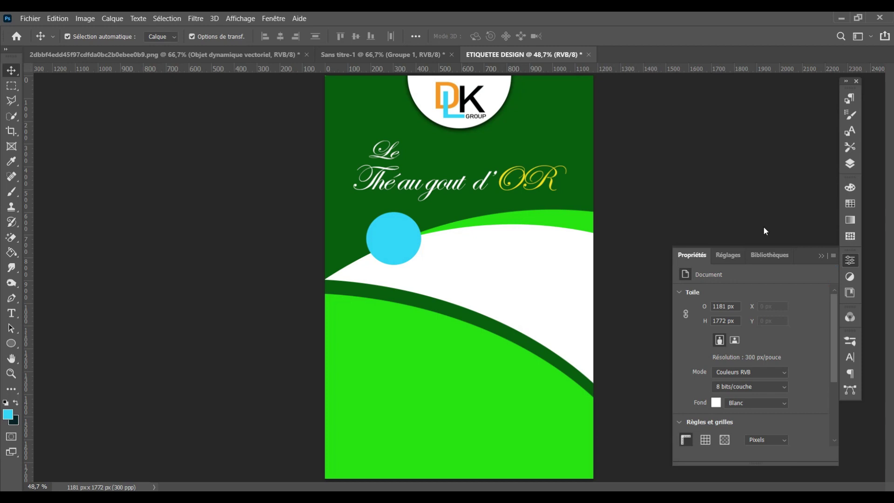
# - Fill the circle with yellow
pyautogui.click(849, 164)
pyautogui.doubleClick(707, 167)
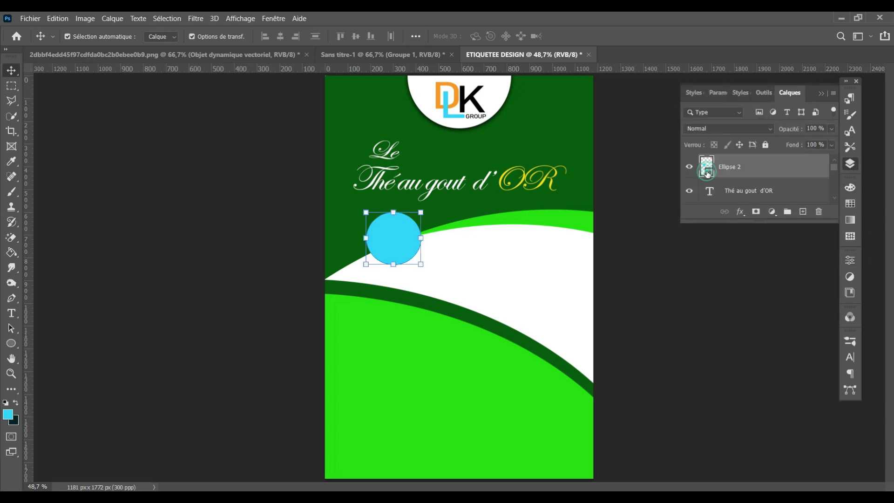
pyautogui.click(172, 296)
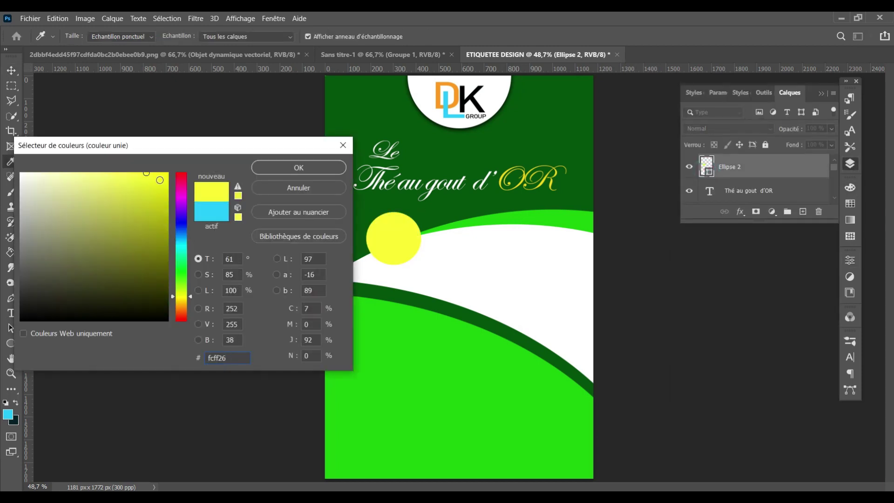
pyautogui.click(270, 169)
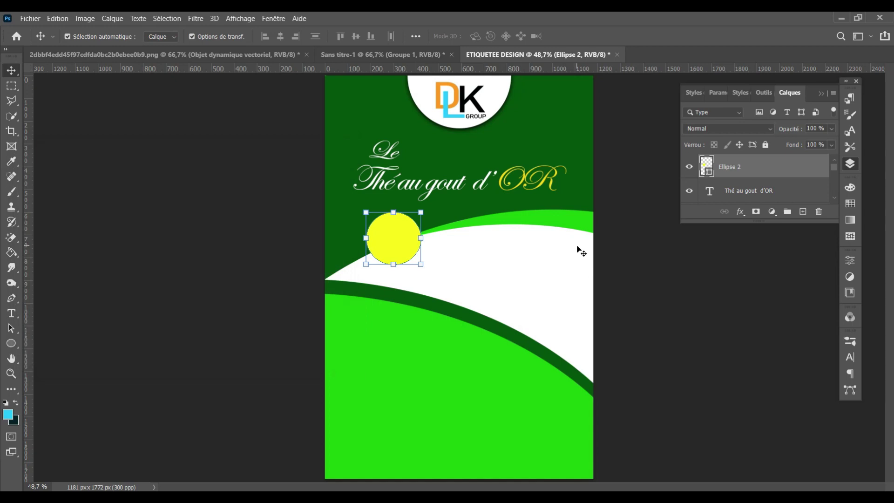
# - Duplicate the yellow circle and shrink the copy to about 91% around its centre
pyautogui.hotkey('ctrl', 'j')
pyautogui.hotkey('ctrl', 't')
pyautogui.moveTo(421, 212); pyautogui.dragTo(418, 214)
pyautogui.press('Return')
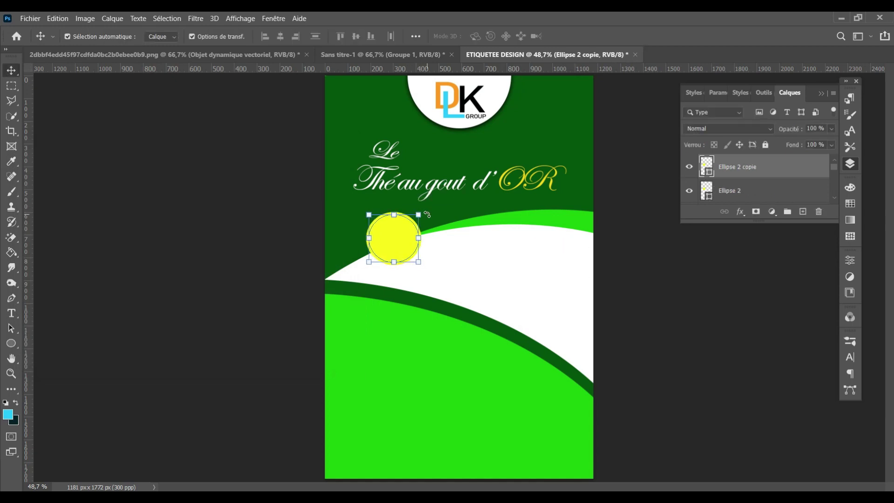
# - Give the circle copy a 3 px red outline, then deselect it
pyautogui.click(11, 343)
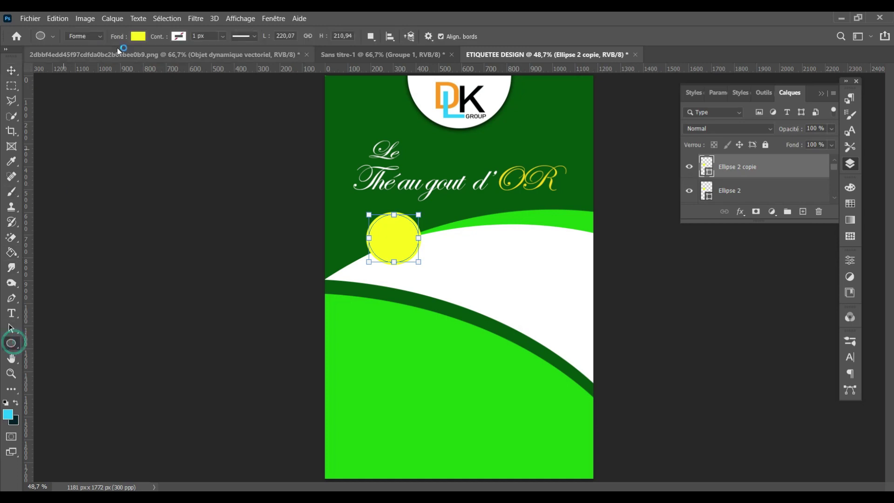
pyautogui.click(138, 36)
pyautogui.click(231, 98)
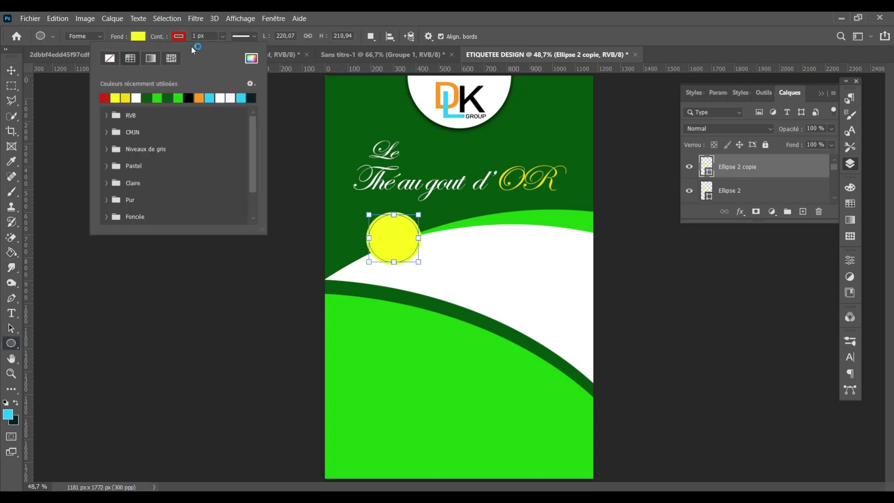
pyautogui.click(190, 36)
pyautogui.write('3')
pyautogui.press('Return')
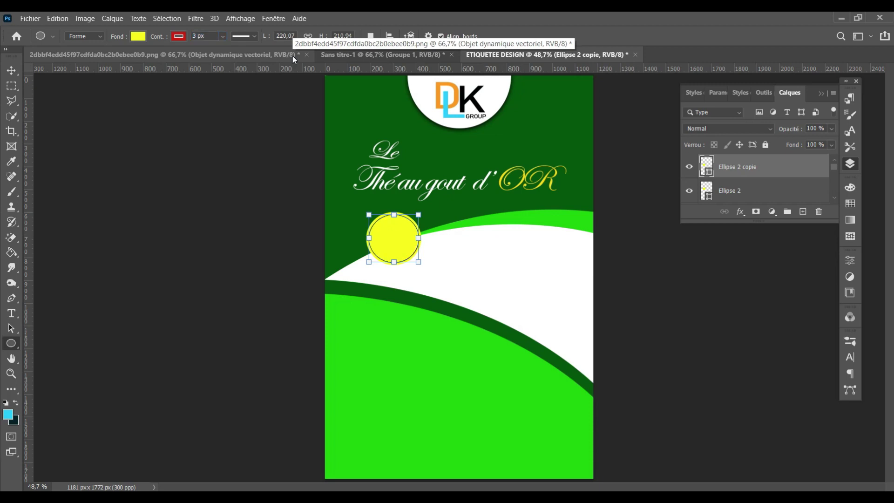
pyautogui.press('v')
pyautogui.click(184, 171)
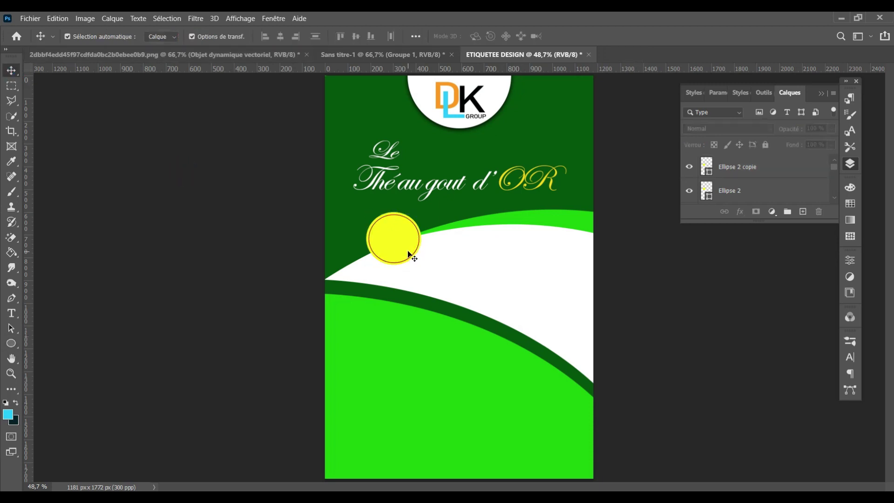
pyautogui.click(399, 214)
pyautogui.click(796, 387)
# - Type '100% NATUREL' right of the circle in Arial Bold at 64 pt
pyautogui.press('t')
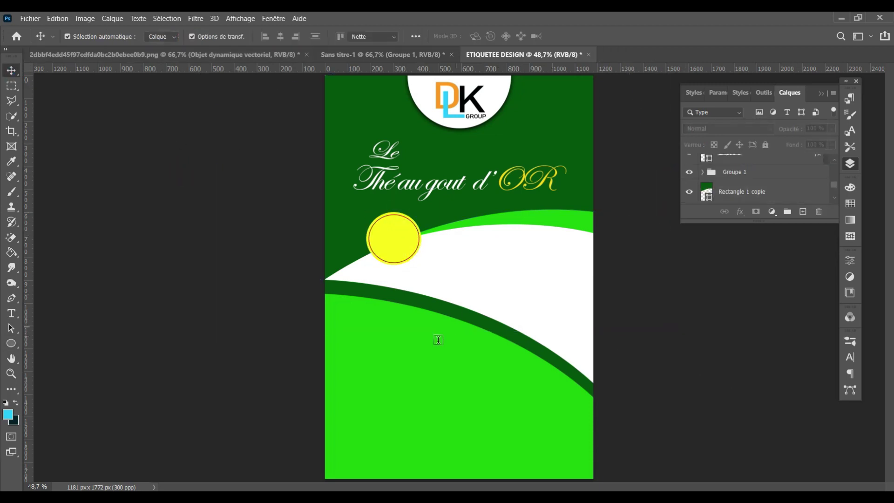
pyautogui.click(439, 261)
pyautogui.write('100')
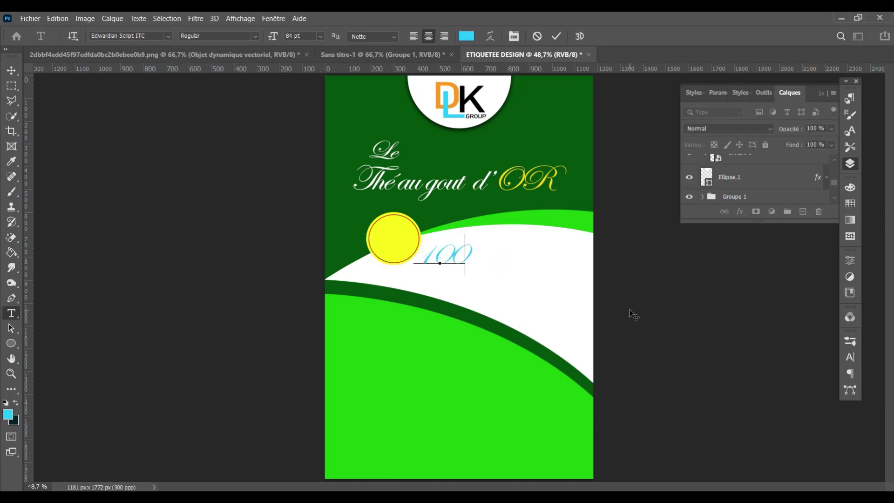
pyautogui.write('%')
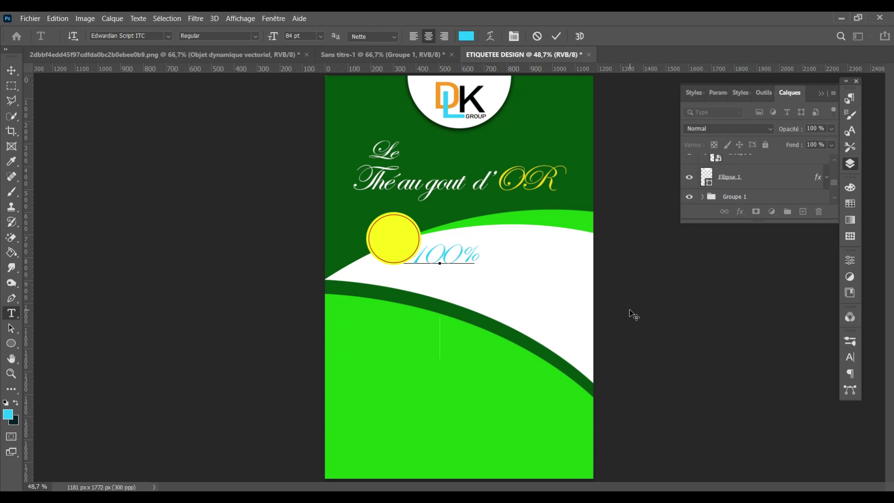
pyautogui.write(' NATUREL')
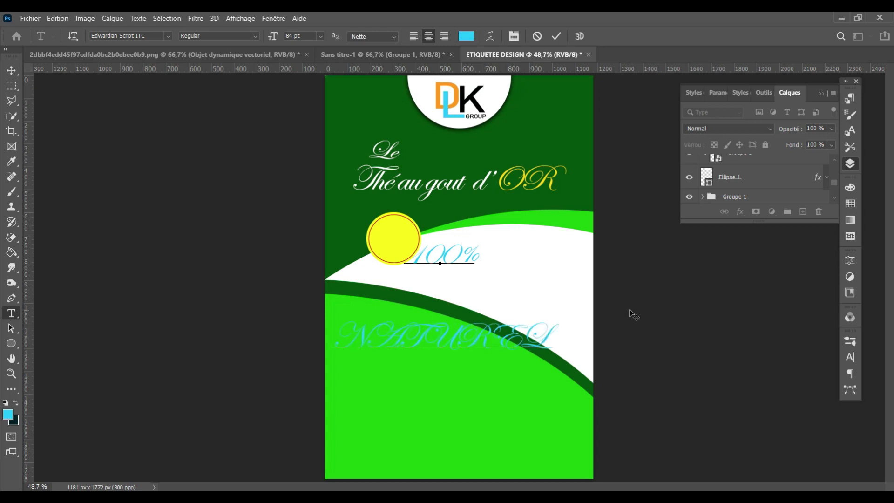
pyautogui.hotkey('ctrl', 'a')
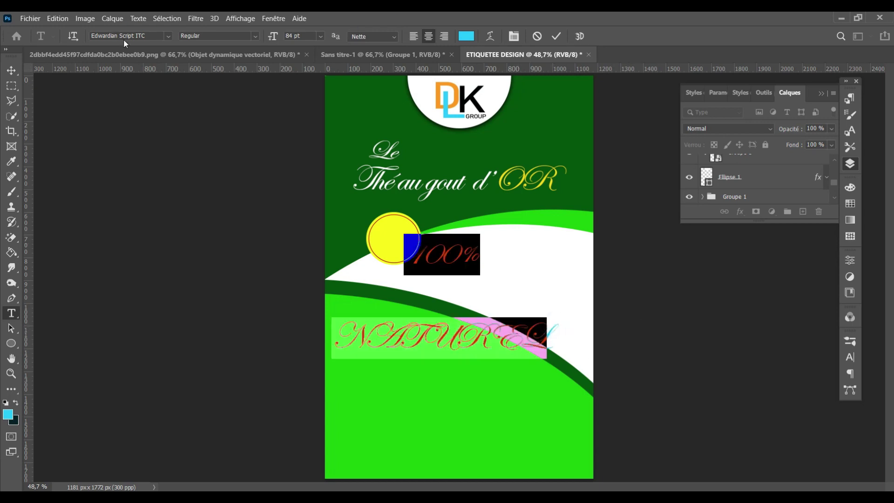
pyautogui.click(123, 39)
pyautogui.write('ARIAL')
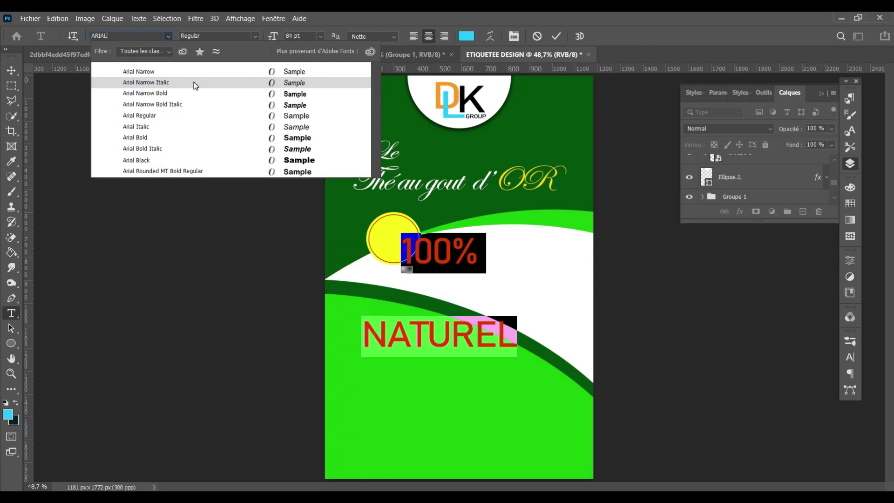
pyautogui.click(279, 138)
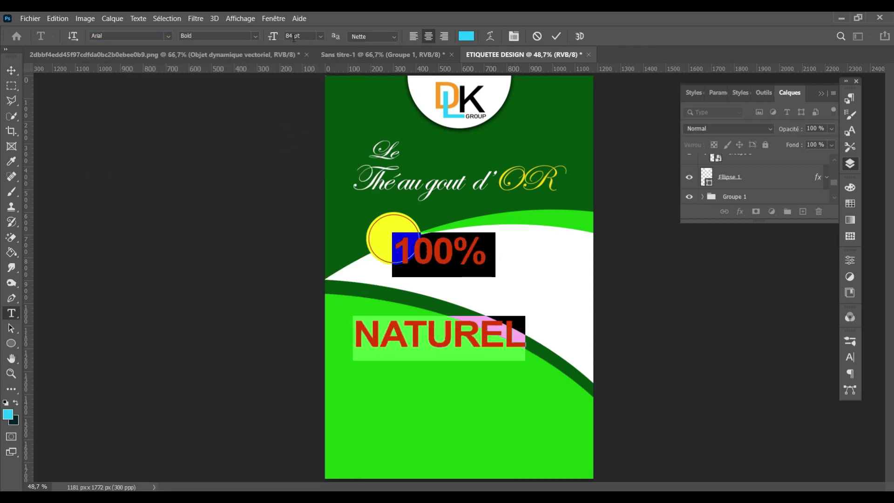
pyautogui.write('64')
pyautogui.press('Return')
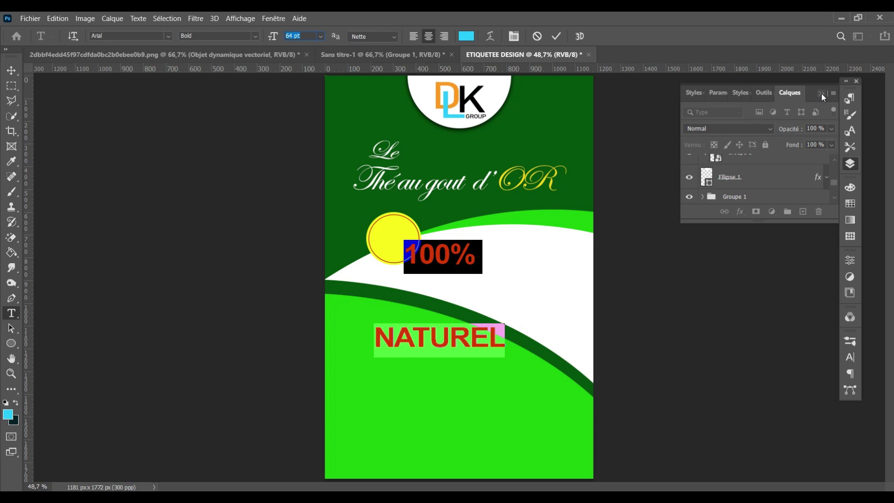
# - Reduce the text to 25 pt with 15 pt leading in the Character panel
pyautogui.click(849, 357)
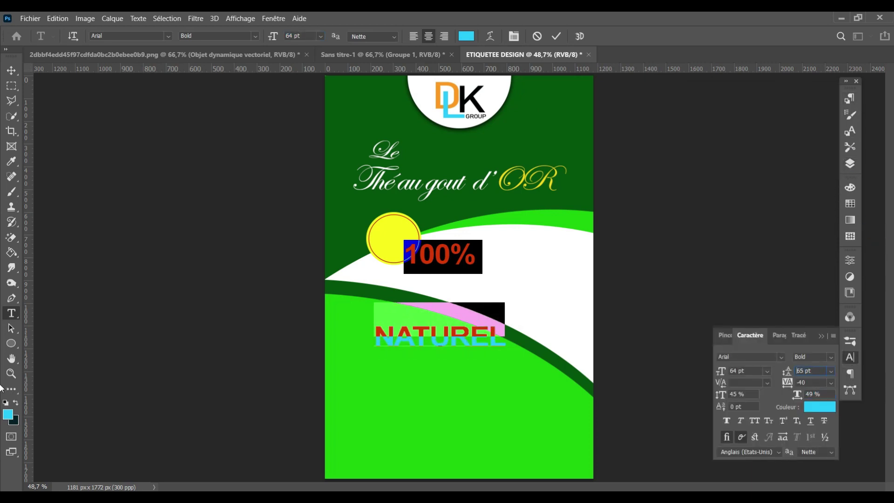
pyautogui.write('30')
pyautogui.press('Return')
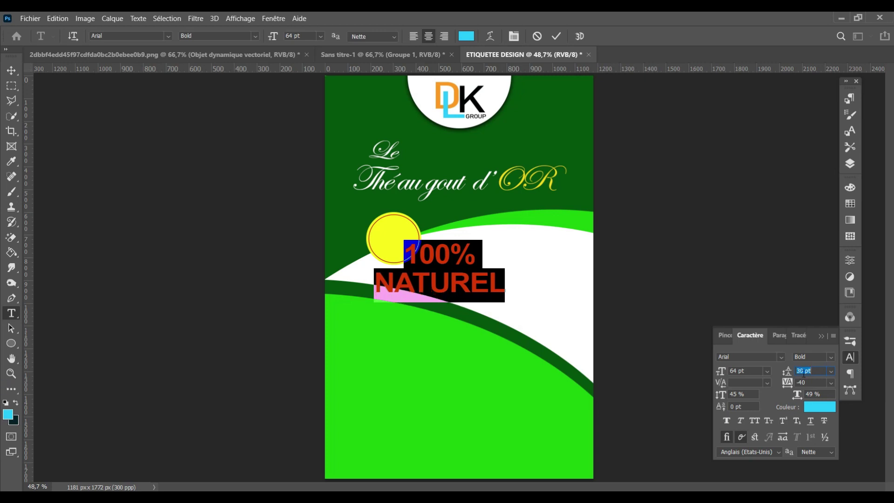
pyautogui.doubleClick(736, 370)
pyautogui.write('33')
pyautogui.press('Return')
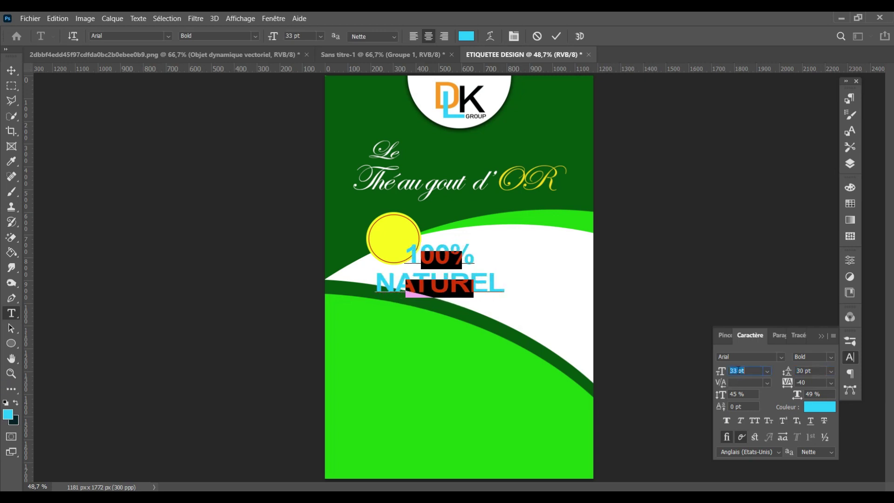
pyautogui.press('Down')
pyautogui.press('Down')
pyautogui.press('Down')
pyautogui.press('Down')
pyautogui.press('Down')
pyautogui.press('Down')
pyautogui.press('Down')
pyautogui.press('Down')
pyautogui.press('Down')
pyautogui.hotkey('shift', 'Tab')
pyautogui.press('Down')
pyautogui.press('Down')
pyautogui.press('Down')
pyautogui.press('Down')
pyautogui.press('Down')
pyautogui.press('Down')
pyautogui.press('Down')
pyautogui.press('Down')
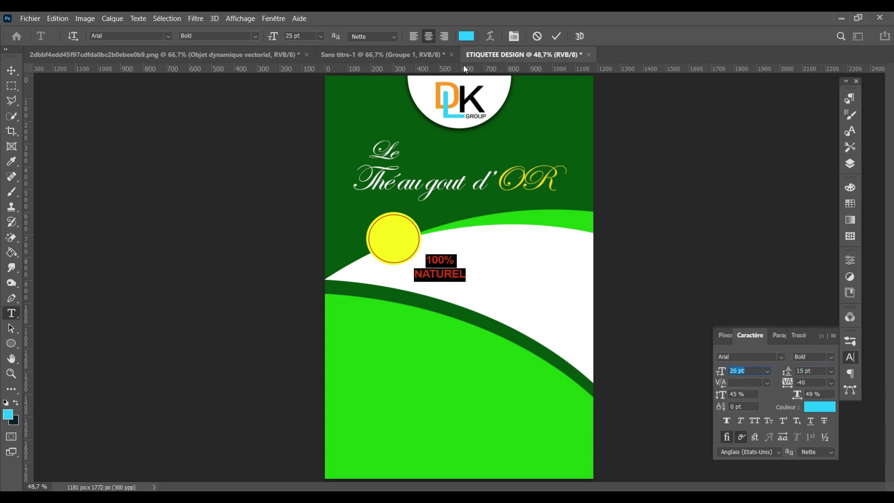
pyautogui.click(466, 35)
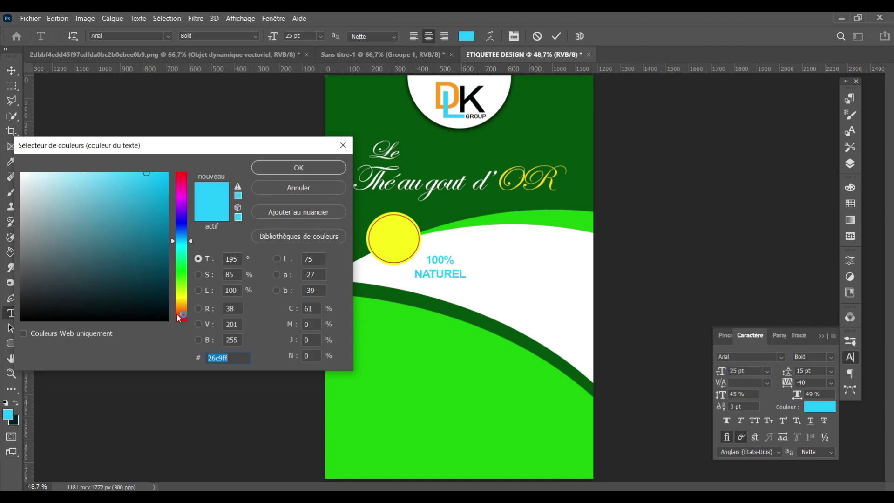
# - Make the text pure red and move and scale it onto the yellow circle
pyautogui.click(178, 315)
pyautogui.click(178, 173)
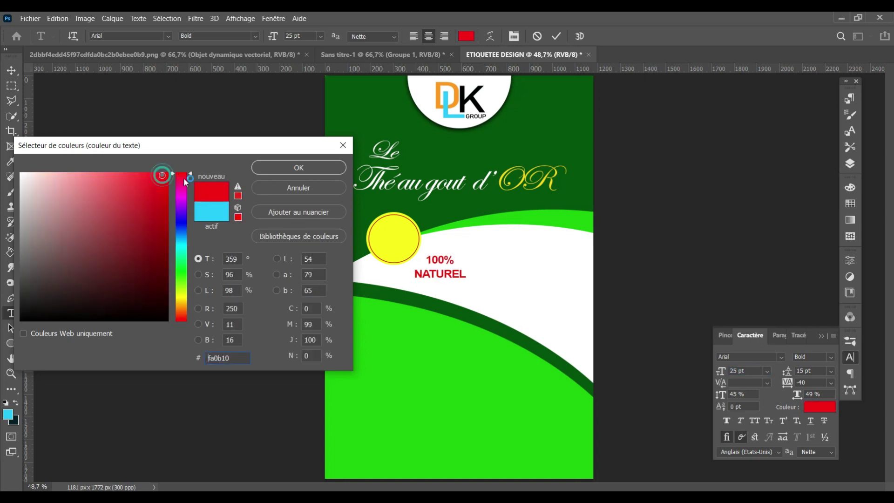
pyautogui.click(268, 168)
pyautogui.click(11, 70)
pyautogui.moveTo(450, 273)
pyautogui.mouseDown()
pyautogui.moveTo(403, 245)
pyautogui.moveTo(413, 222)
pyautogui.moveTo(393, 249)
pyautogui.mouseUp()
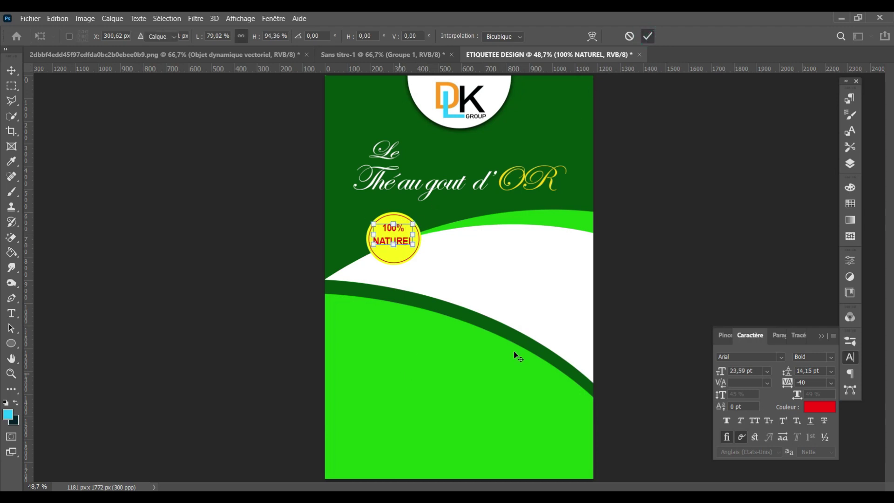
pyautogui.press('Return')
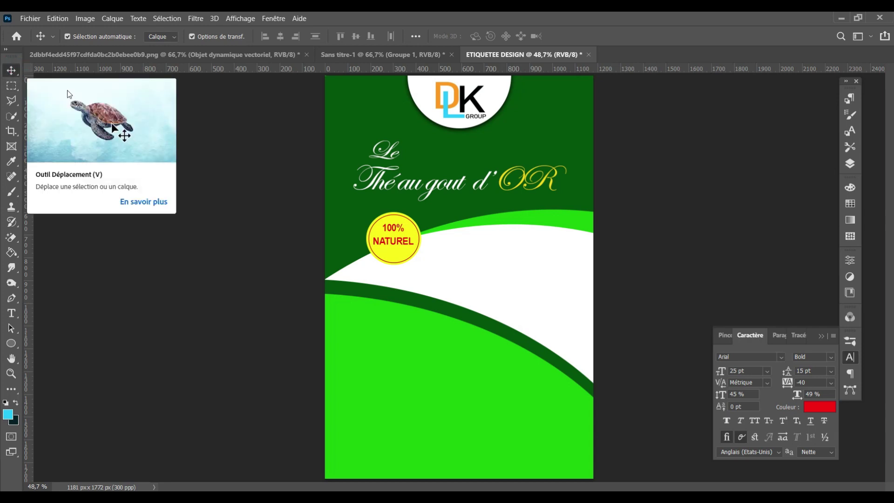
# - Enlarge the word '100%' in the badge to 38 pt
pyautogui.click(850, 164)
pyautogui.scroll(-2, 754, 169)
pyautogui.scroll(-2, 754, 169)
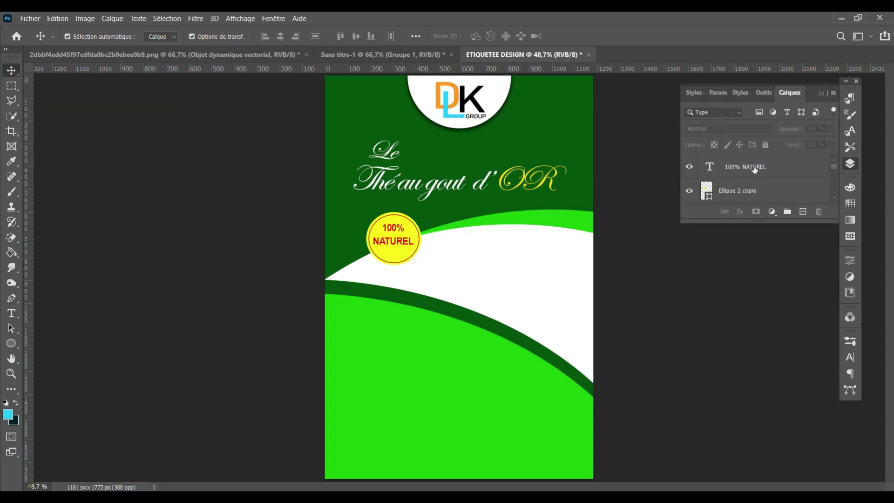
pyautogui.click(755, 169)
pyautogui.click(674, 287)
pyautogui.doubleClick(414, 242)
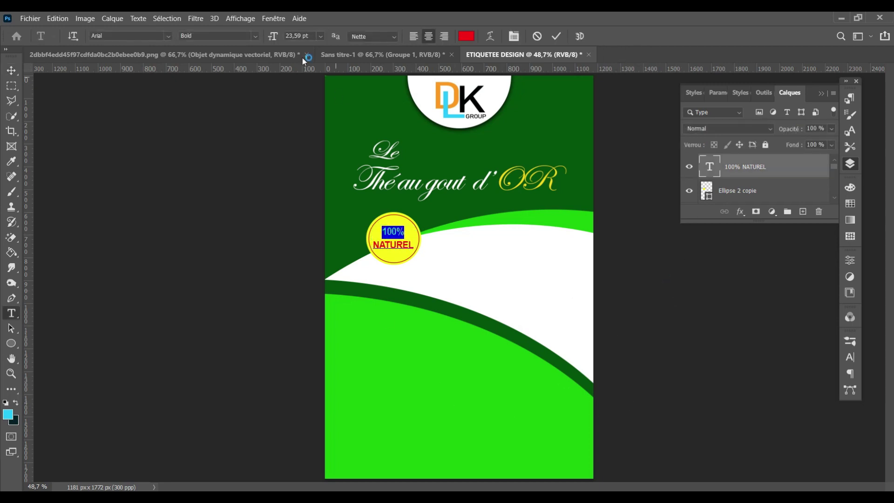
pyautogui.click(294, 36)
pyautogui.scroll(6, 294, 37)
pyautogui.scroll(7, 294, 38)
pyautogui.write('38')
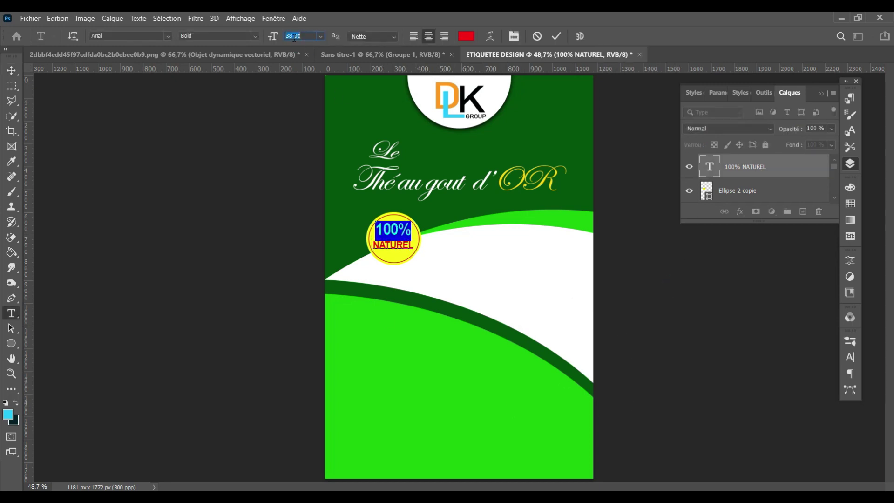
pyautogui.click(557, 36)
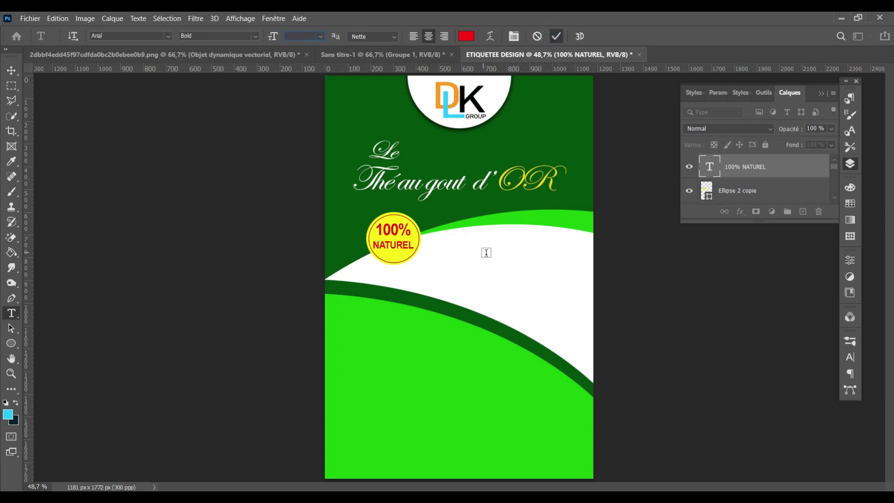
# - Nudge the badge text slightly right and down, then deselect it
pyautogui.click(11, 71)
pyautogui.press('Right')
pyautogui.press('Right')
pyautogui.press('Right')
pyautogui.press('Down')
pyautogui.press('Down')
pyautogui.press('Down')
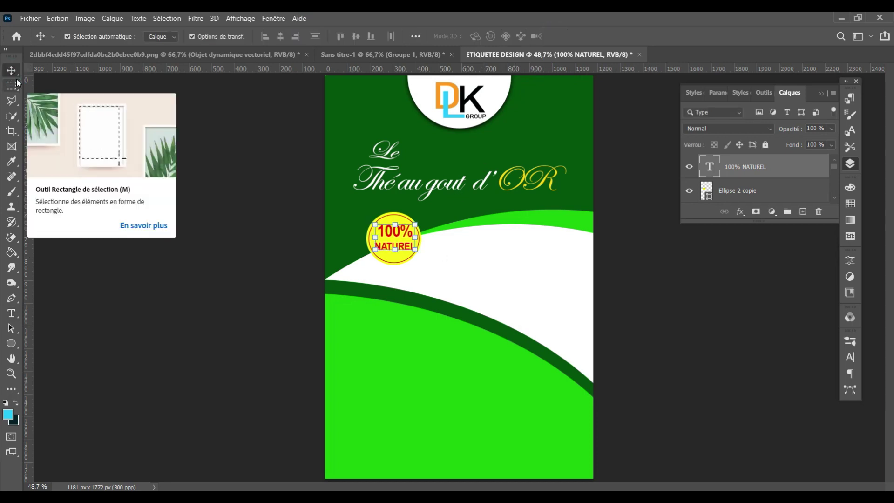
pyautogui.click(748, 330)
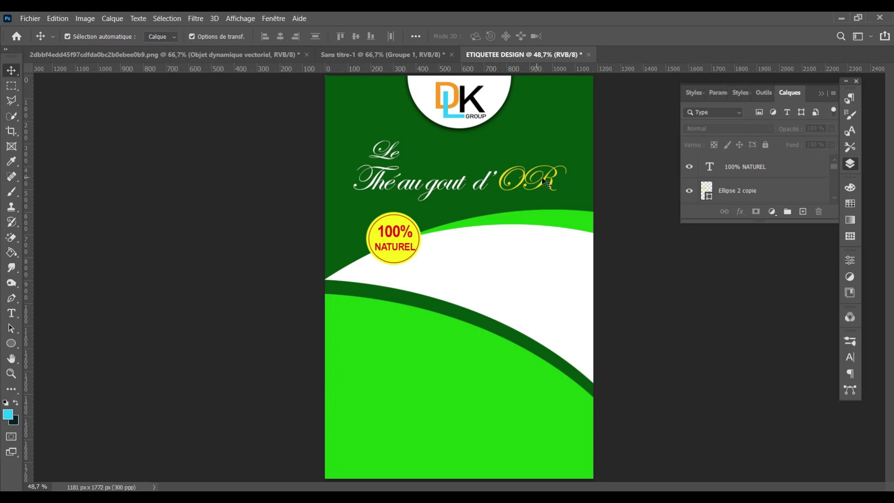
# - Drag 'Le' up and left and raise the title slightly
pyautogui.moveTo(386, 153); pyautogui.dragTo(376, 142)
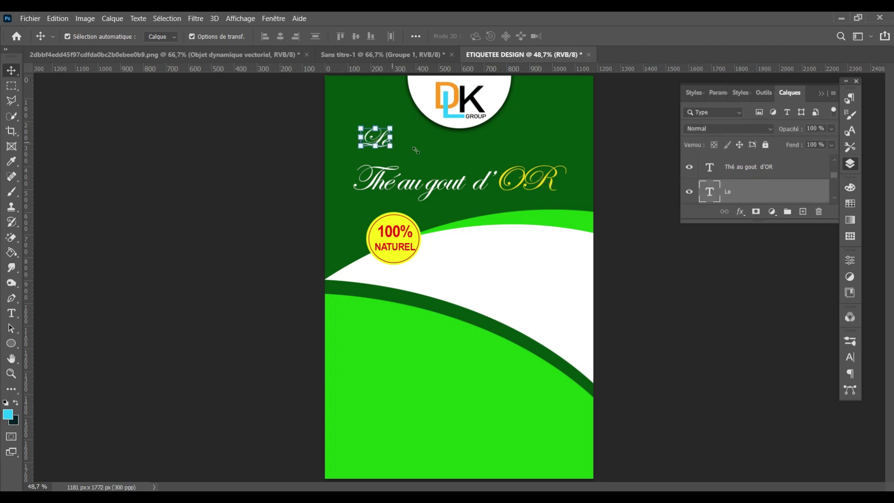
pyautogui.moveTo(506, 183); pyautogui.dragTo(505, 173)
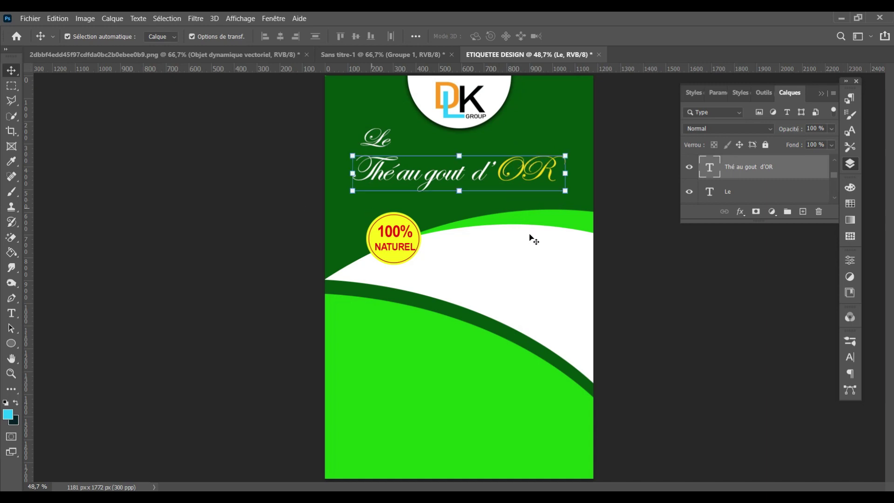
pyautogui.click(391, 206)
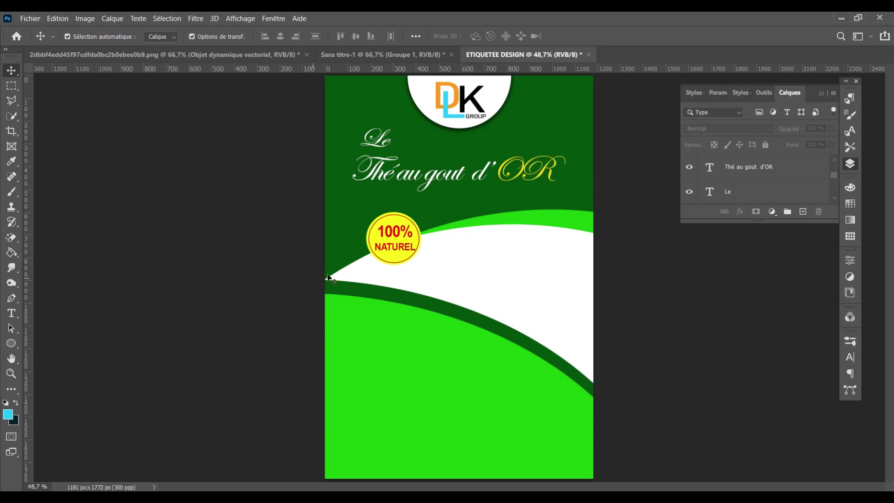
# - Select the left splash in the PNG and drag it into the label document
pyautogui.click(166, 58)
pyautogui.moveTo(291, 204); pyautogui.dragTo(449, 335)
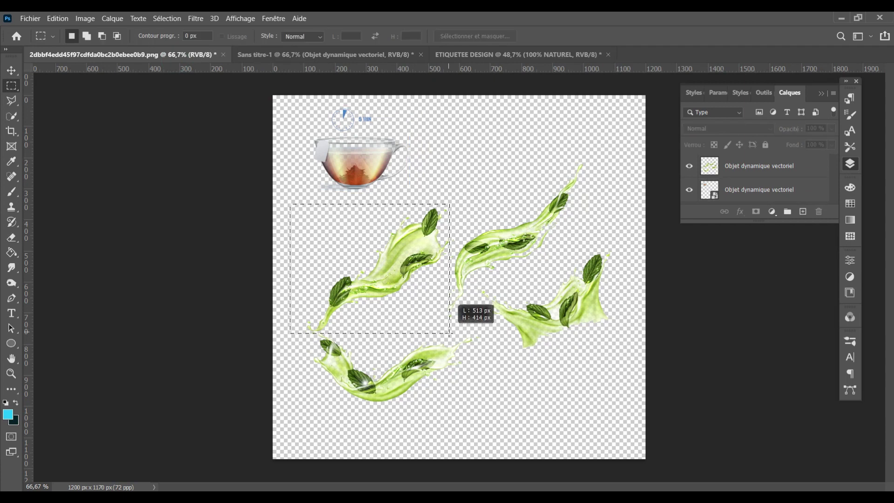
pyautogui.click(11, 71)
pyautogui.moveTo(410, 261)
pyautogui.mouseDown()
pyautogui.moveTo(463, 55)
pyautogui.moveTo(556, 305)
pyautogui.mouseUp()
# - Enlarge the splash to about 208% and move it down over the lower green area
pyautogui.rightClick(549, 290)
pyautogui.press('Escape')
pyautogui.hotkey('ctrl', 't')
pyautogui.rightClick(513, 272)
pyautogui.click(597, 469)
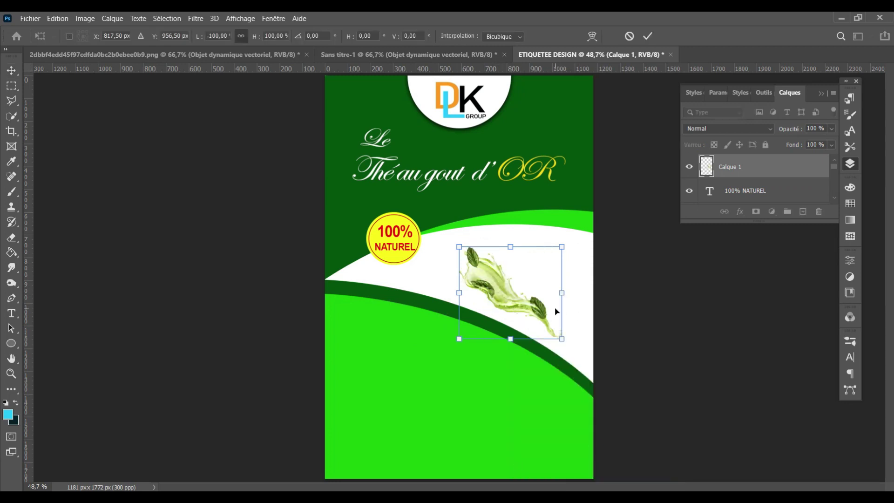
pyautogui.hotkey('ctrl', 'z')
pyautogui.moveTo(561, 247); pyautogui.dragTo(617, 196)
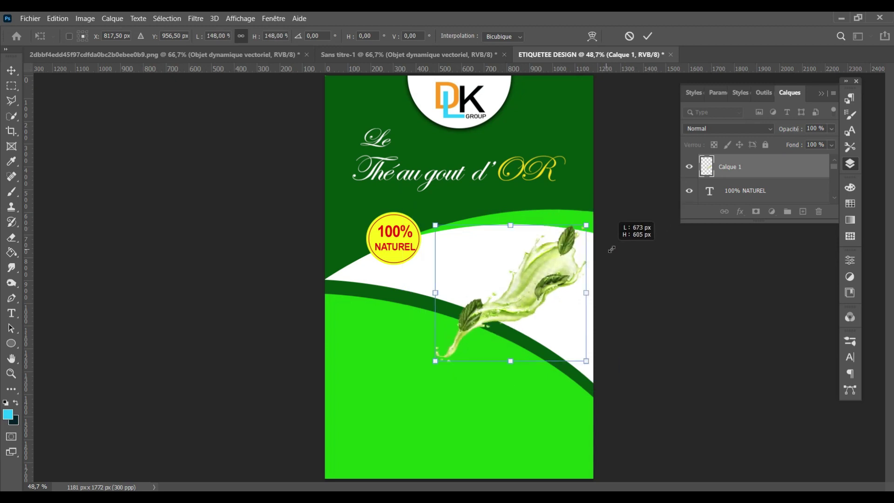
pyautogui.moveTo(538, 278); pyautogui.dragTo(512, 307)
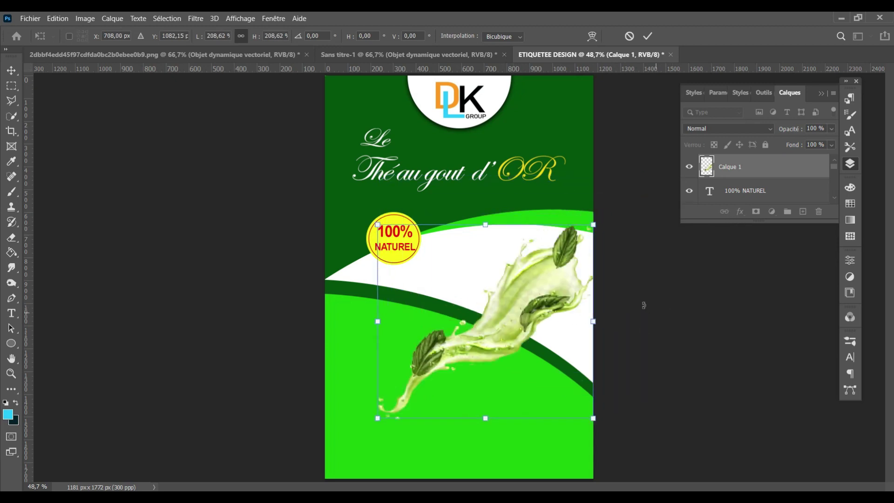
pyautogui.moveTo(559, 286)
pyautogui.mouseDown()
pyautogui.moveTo(509, 370)
pyautogui.moveTo(526, 354)
pyautogui.mouseUp()
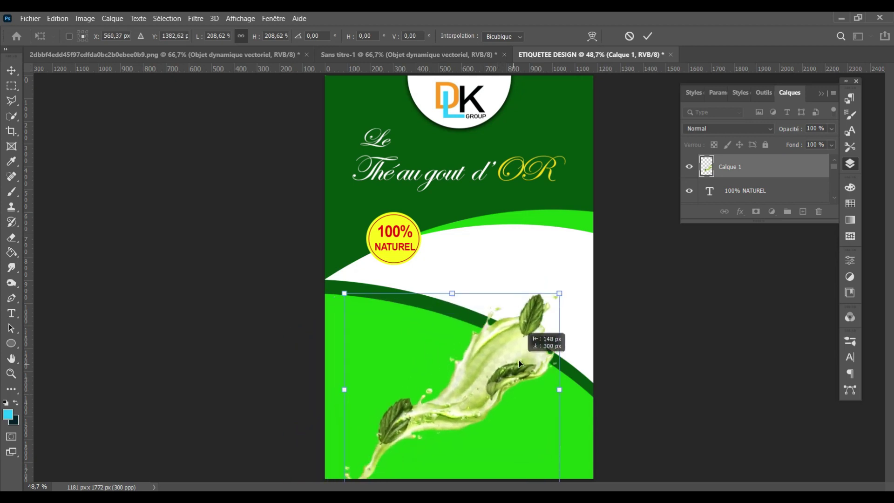
# - Commit the splash and open the lemon image from Téléchargements > 'tuto pour le the'
pyautogui.click(645, 35)
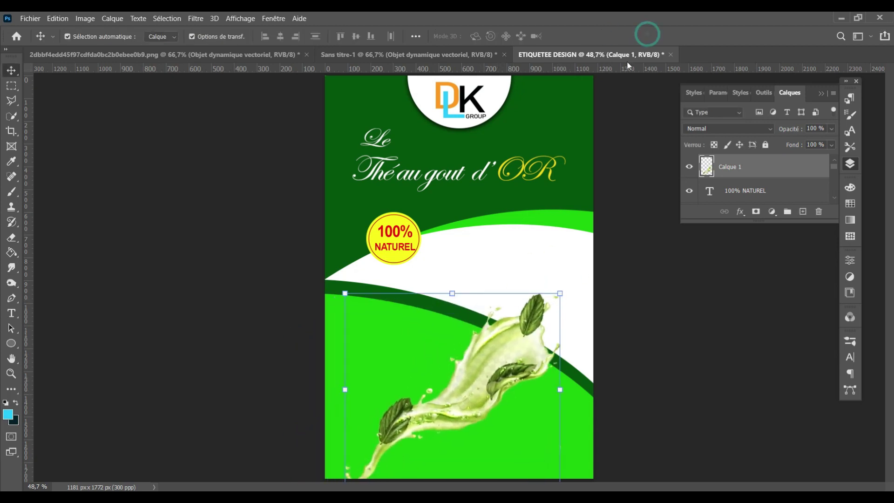
pyautogui.click(30, 18)
pyautogui.click(42, 39)
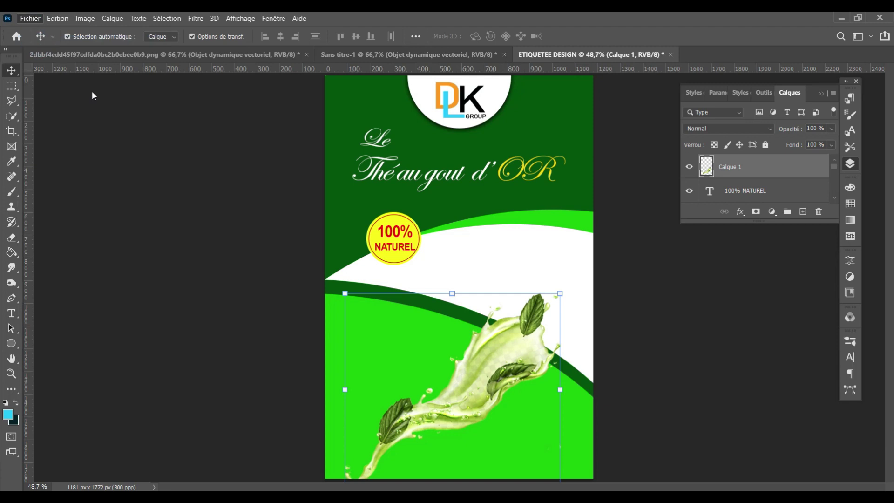
pyautogui.click(60, 186)
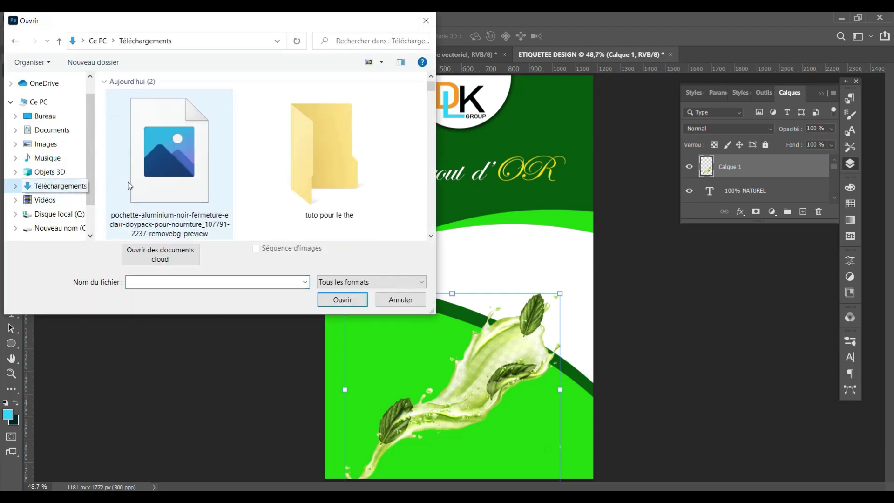
pyautogui.doubleClick(333, 172)
pyautogui.click(334, 158)
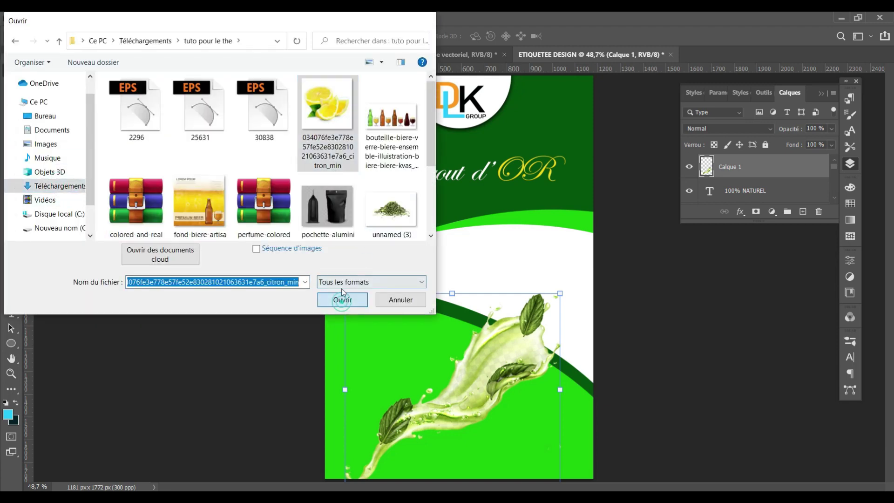
pyautogui.click(342, 299)
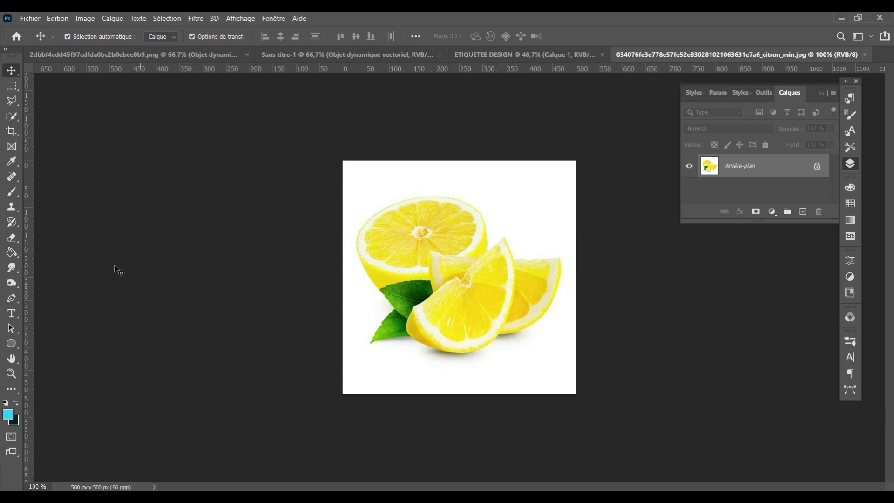
# - Erase the lemons' white background with the Magic Eraser and drag them into the label's bottom left
pyautogui.click(11, 237)
pyautogui.click(69, 258)
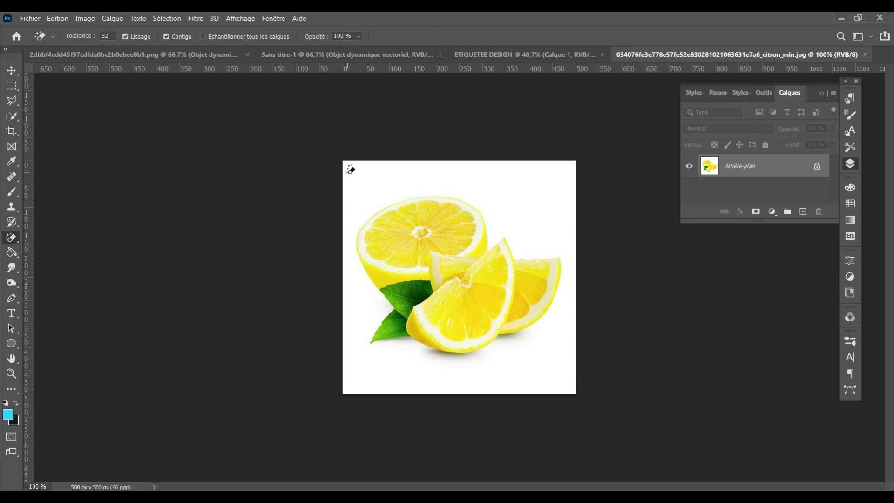
pyautogui.click(350, 169)
pyautogui.click(11, 70)
pyautogui.moveTo(418, 308); pyautogui.dragTo(409, 253)
pyautogui.moveTo(434, 103)
pyautogui.mouseDown()
pyautogui.moveTo(373, 448)
pyautogui.moveTo(373, 439)
pyautogui.mouseUp()
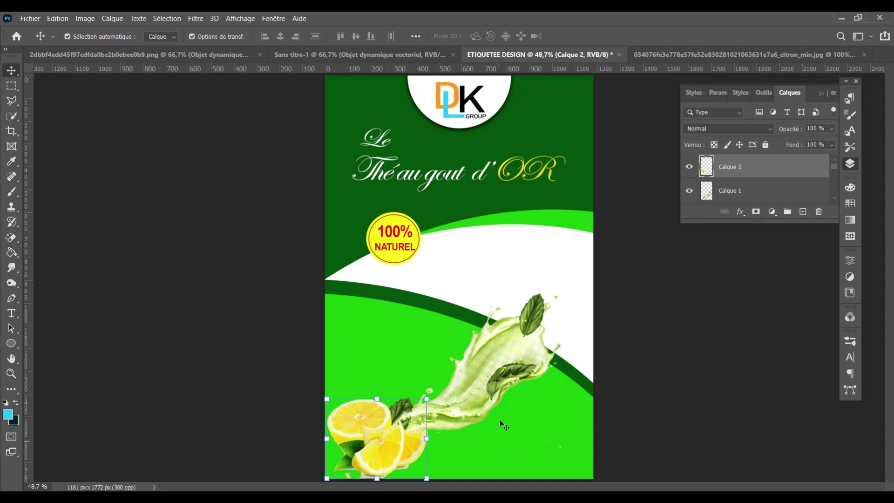
# - Nudge the splash up and shrink it to about 80%
pyautogui.click(507, 376)
pyautogui.press('Up')
pyautogui.press('Up')
pyautogui.press('Up')
pyautogui.press('Up')
pyautogui.press('Up')
pyautogui.press('Up')
pyautogui.click(725, 360)
pyautogui.click(539, 345)
pyautogui.moveTo(554, 289); pyautogui.dragTo(538, 312)
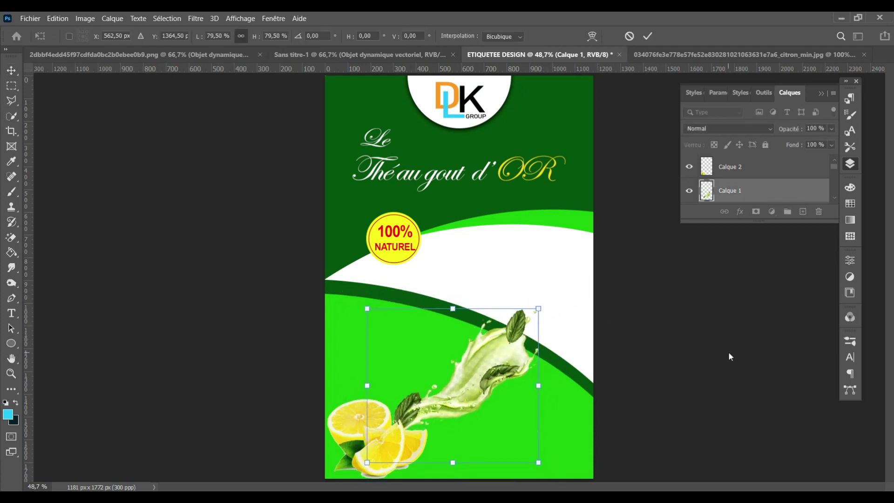
pyautogui.click(712, 335)
pyautogui.click(689, 298)
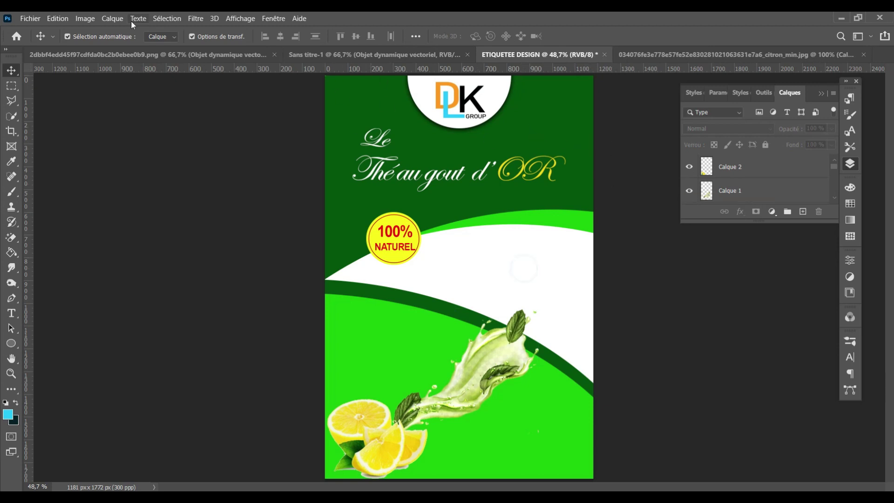
# - Bring the teacup from the splash PNG into the label at about 58%, left on the white band
pyautogui.click(140, 54)
pyautogui.moveTo(448, 333); pyautogui.dragTo(313, 200)
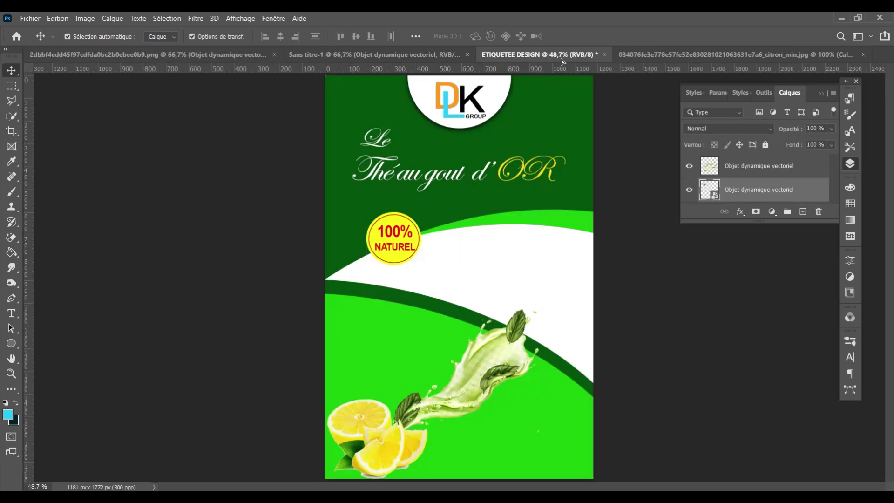
pyautogui.moveTo(549, 132)
pyautogui.mouseDown()
pyautogui.moveTo(557, 272)
pyautogui.moveTo(579, 239)
pyautogui.mouseUp()
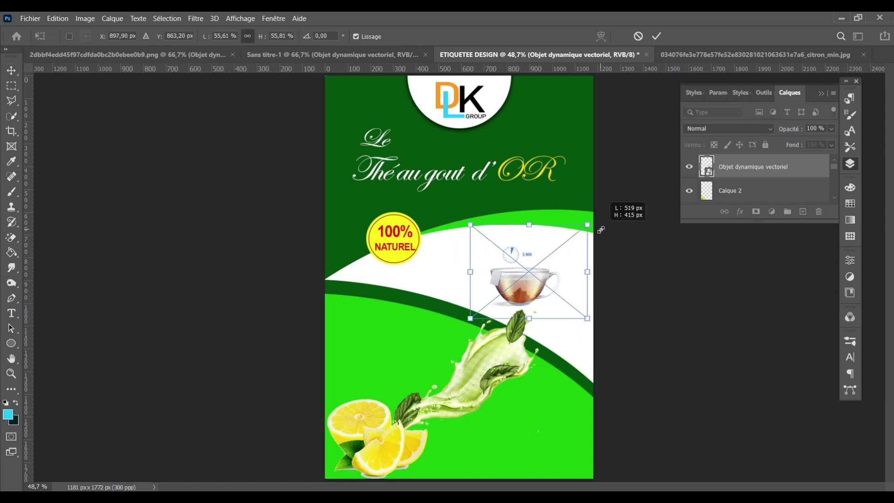
pyautogui.moveTo(574, 237); pyautogui.dragTo(591, 223)
pyautogui.click(524, 295)
pyautogui.moveTo(524, 296); pyautogui.dragTo(505, 301)
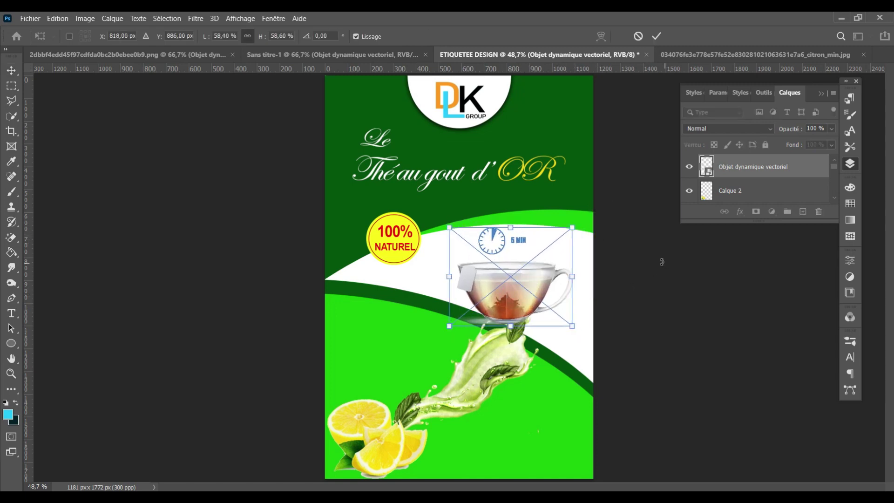
pyautogui.click(656, 36)
pyautogui.click(695, 292)
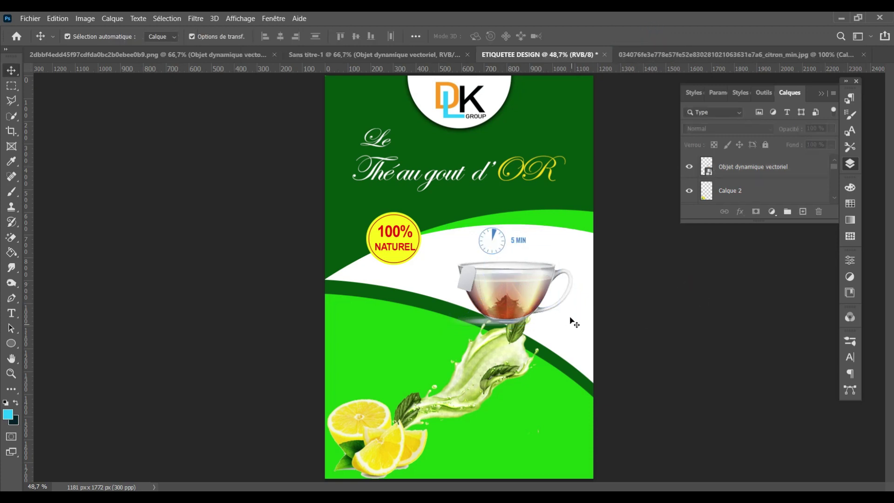
# - Nudge the splash layer down two Shift-arrow steps
pyautogui.click(606, 474)
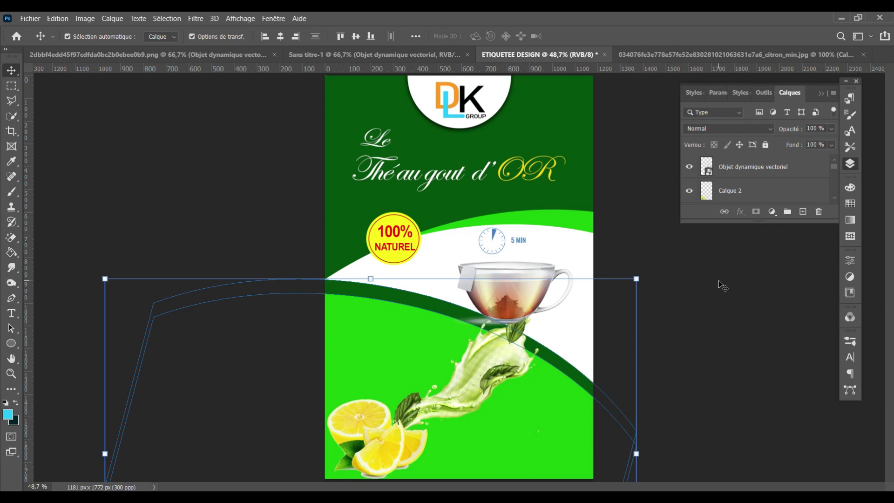
pyautogui.click(652, 382)
pyautogui.click(656, 410)
pyautogui.click(362, 389)
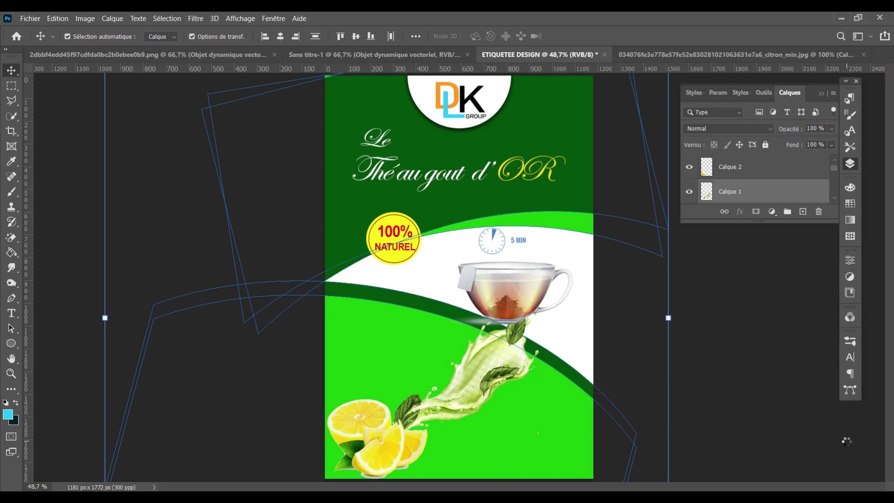
pyautogui.hotkey('shift', 'Down')
pyautogui.hotkey('shift', 'Down')
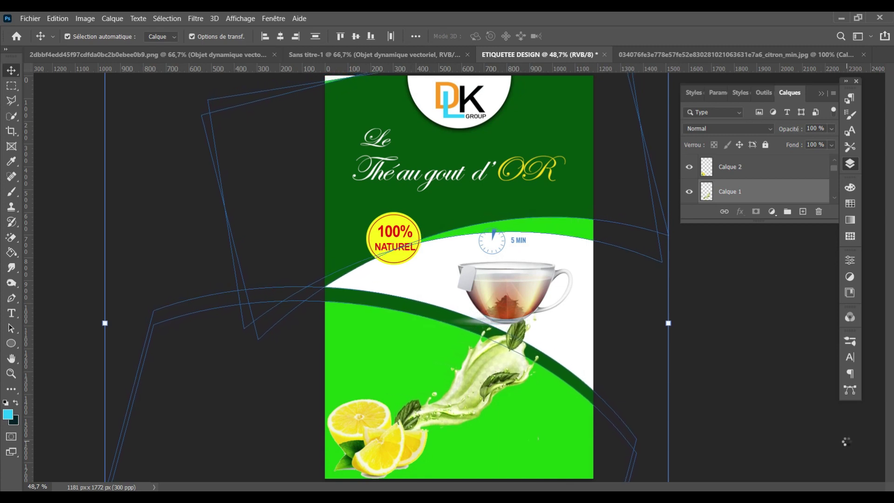
pyautogui.hotkey('shift', 'Down')
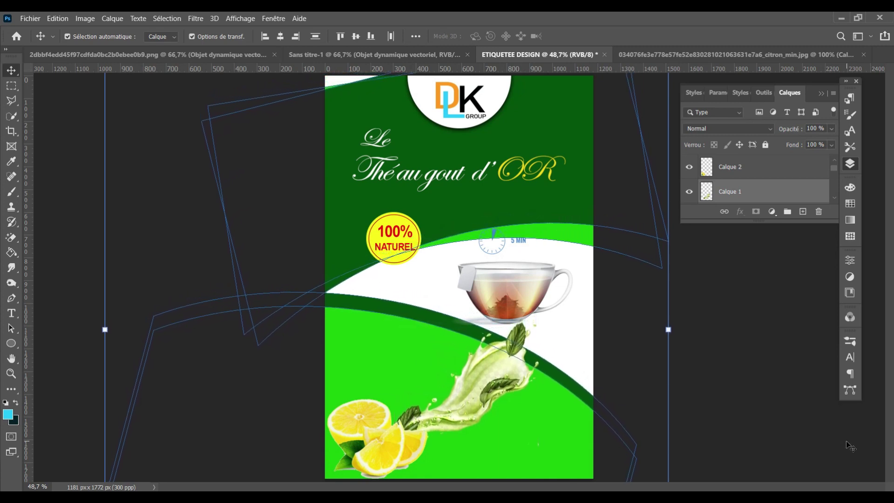
pyautogui.click(759, 335)
# - Nudge the dark green curved band up and the teacup slightly down
pyautogui.click(358, 125)
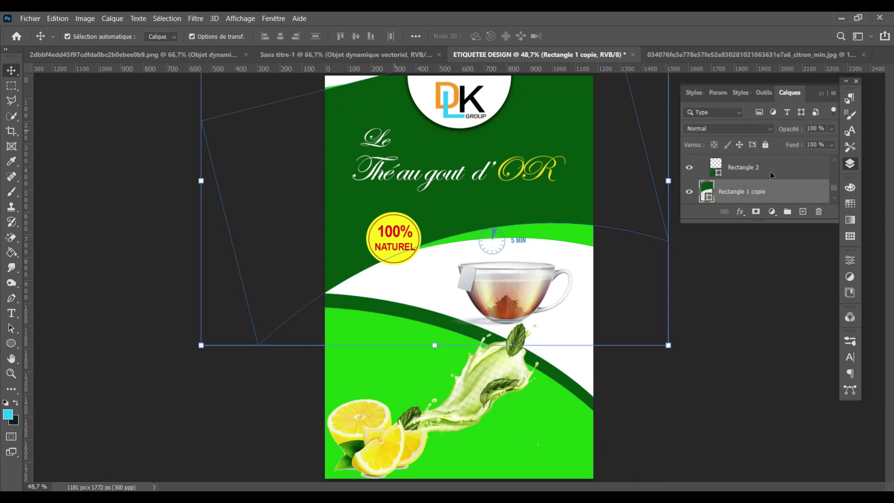
pyautogui.hotkey('shift', 'Up')
pyautogui.hotkey('shift', 'Up')
pyautogui.hotkey('shift', 'Up')
pyautogui.hotkey('shift', 'Up')
pyautogui.hotkey('shift', 'Up')
pyautogui.hotkey('shift', 'Up')
pyautogui.hotkey('shift', 'Up')
pyautogui.hotkey('shift', 'Up')
pyautogui.click(742, 330)
pyautogui.hotkey('alt', '[')
pyautogui.hotkey('shift', 'Up')
pyautogui.hotkey('shift', 'Up')
pyautogui.hotkey('shift', 'Up')
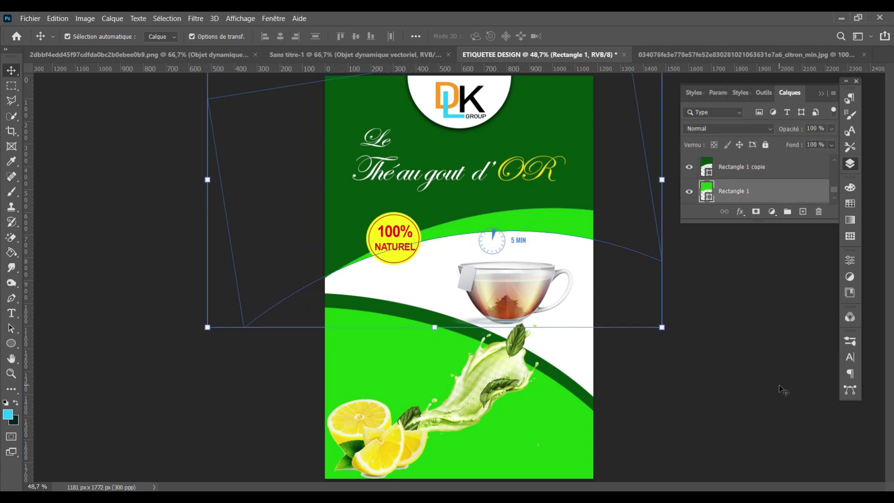
pyautogui.hotkey('alt', '.')
pyautogui.hotkey('shift', 'Down')
pyautogui.hotkey('shift', 'Down')
# - Draw a text box above the lemons with Arial, 64 pt, black #000000 text
pyautogui.click(706, 325)
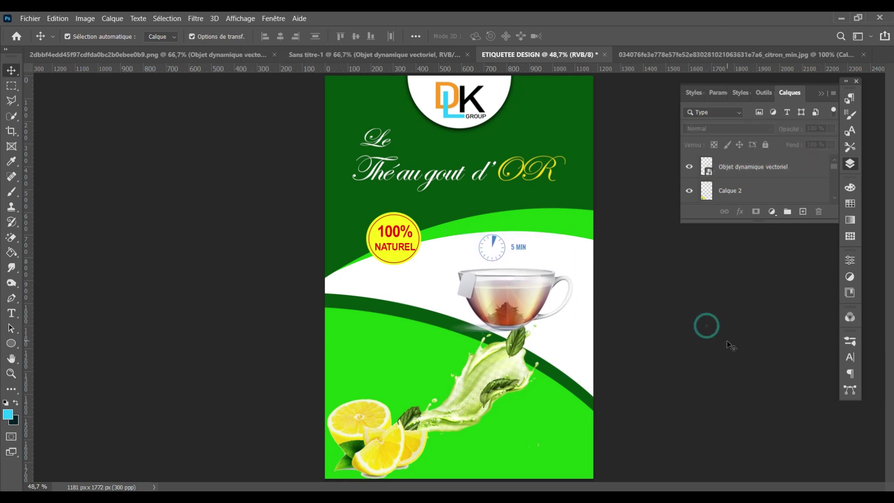
pyautogui.click(11, 313)
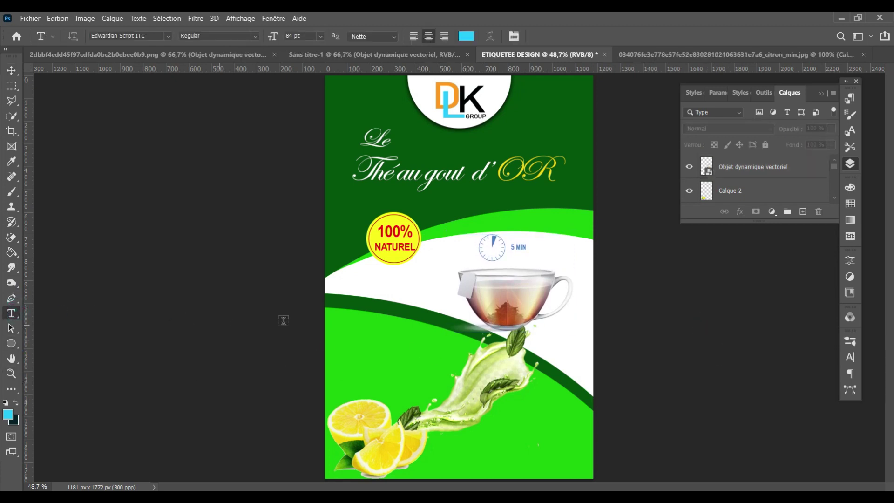
pyautogui.moveTo(349, 343); pyautogui.dragTo(449, 384)
pyautogui.click(130, 36)
pyautogui.write('arl')
pyautogui.write('al')
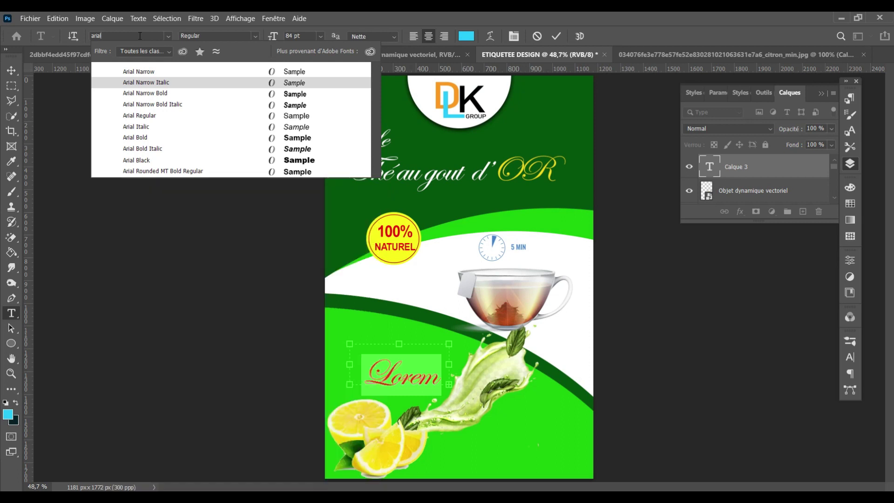
pyautogui.press('Return')
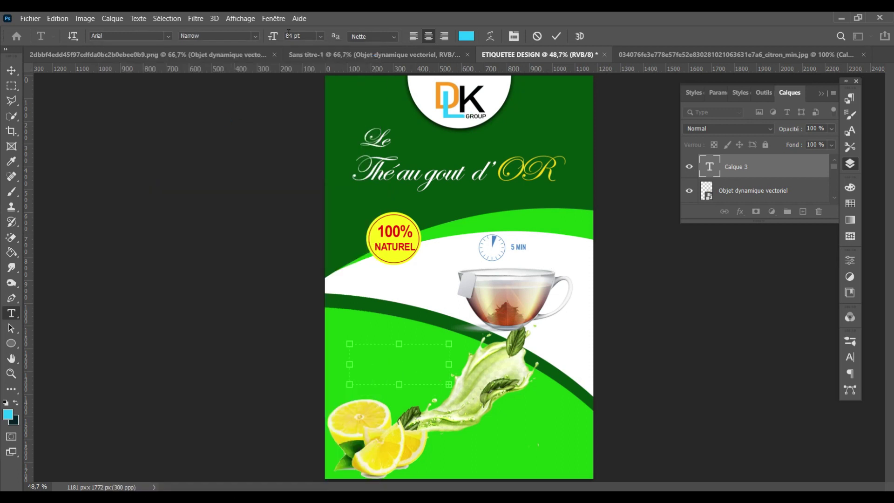
pyautogui.doubleClick(289, 35)
pyautogui.write('64')
pyautogui.press('Return')
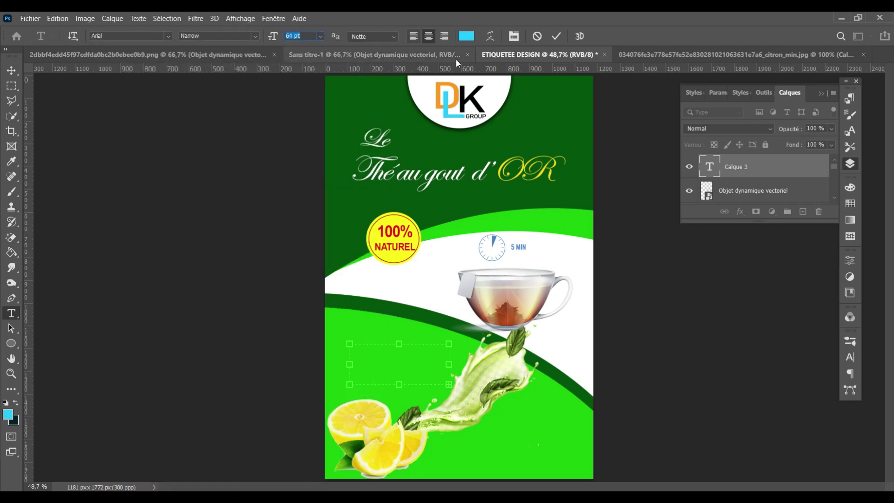
pyautogui.click(465, 36)
pyautogui.write('000000')
pyautogui.click(295, 166)
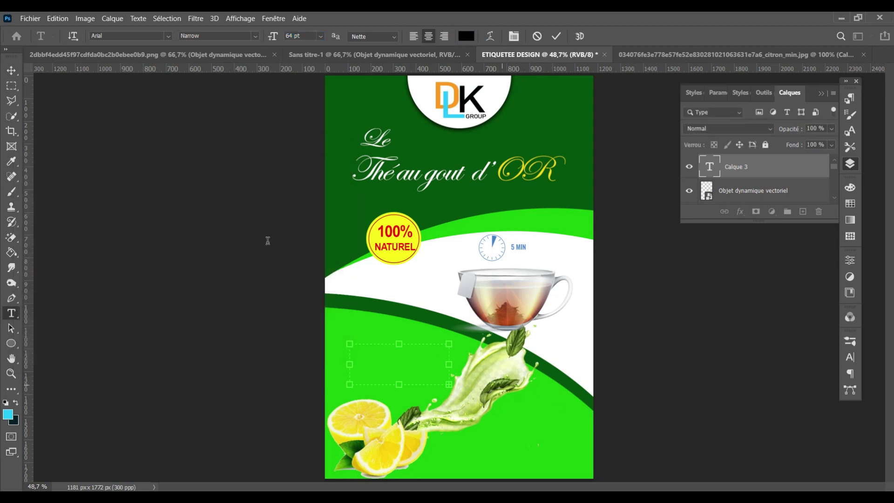
# - Draw a new text frame left of the splash at 59 pt
pyautogui.click(11, 70)
pyautogui.click(763, 191)
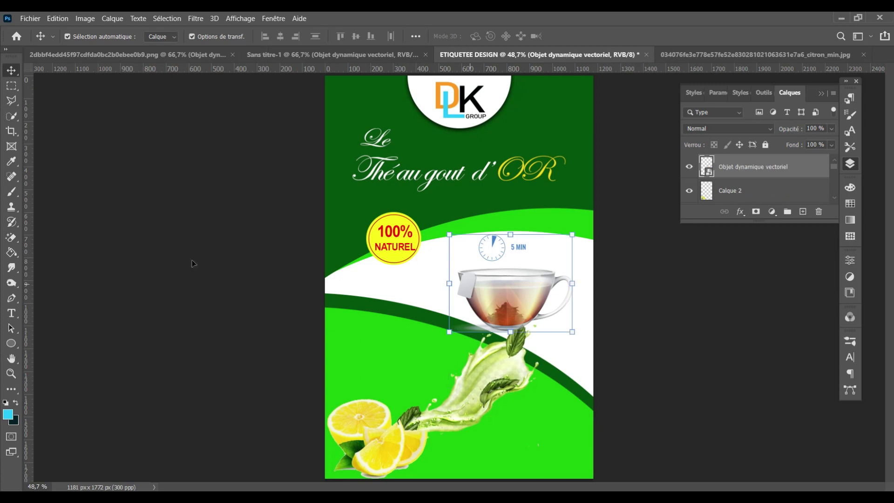
pyautogui.click(193, 264)
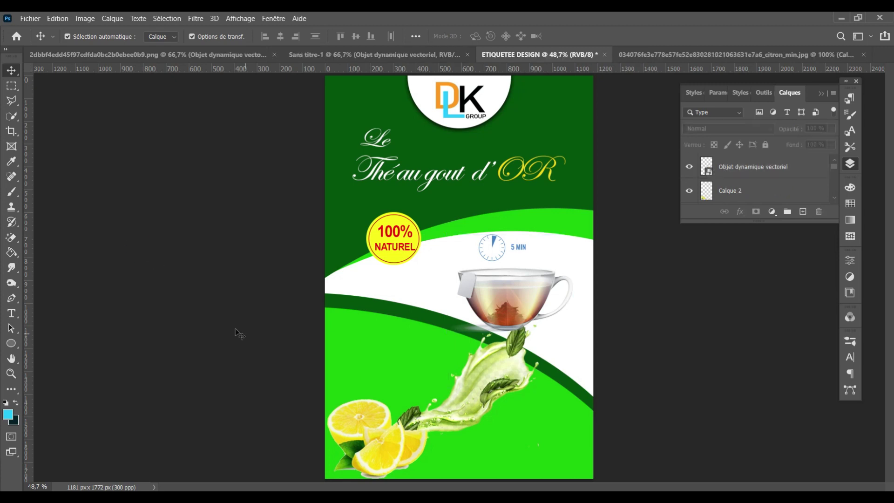
pyautogui.click(12, 314)
pyautogui.moveTo(334, 330); pyautogui.dragTo(452, 377)
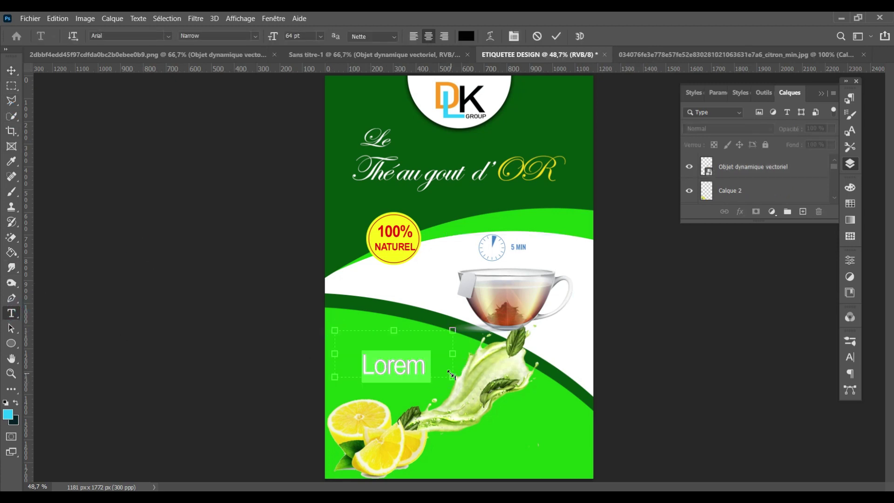
pyautogui.click(291, 36)
pyautogui.write('59')
pyautogui.press('Return')
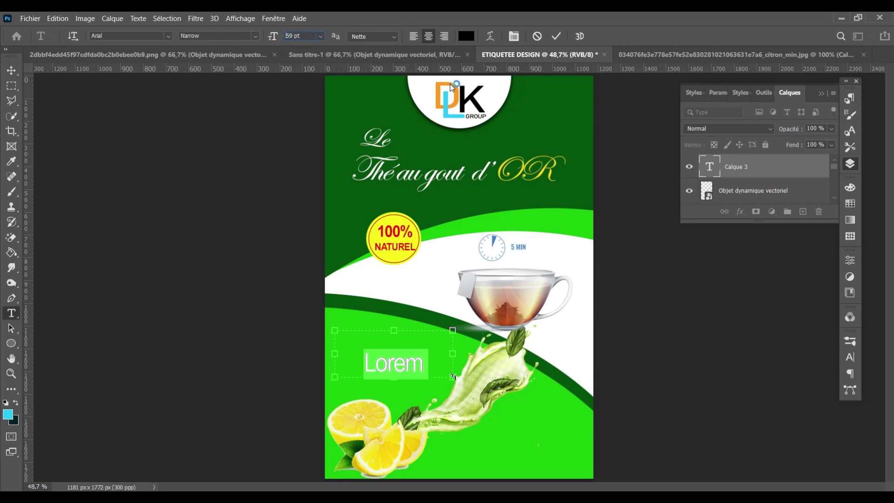
# - Left-align the Lorem ipsum placeholder, fine-tune its size, and commit the text
pyautogui.hotkey('shift', 'Down')
pyautogui.hotkey('shift', 'Down')
pyautogui.hotkey('shift', 'Down')
pyautogui.hotkey('shift', 'Down')
pyautogui.hotkey('shift', 'Down')
pyautogui.press('Down')
pyautogui.press('Down')
pyautogui.press('Down')
pyautogui.press('Down')
pyautogui.click(410, 36)
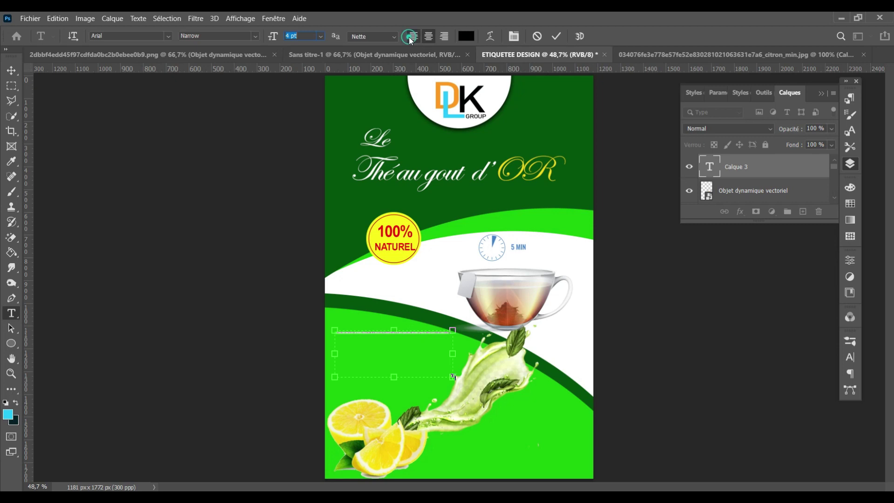
pyautogui.hotkey('shift', 'Up')
pyautogui.hotkey('shift', 'Up')
pyautogui.hotkey('shift', 'Up')
pyautogui.press('Up')
pyautogui.press('Up')
pyautogui.press('Up')
pyautogui.press('Up')
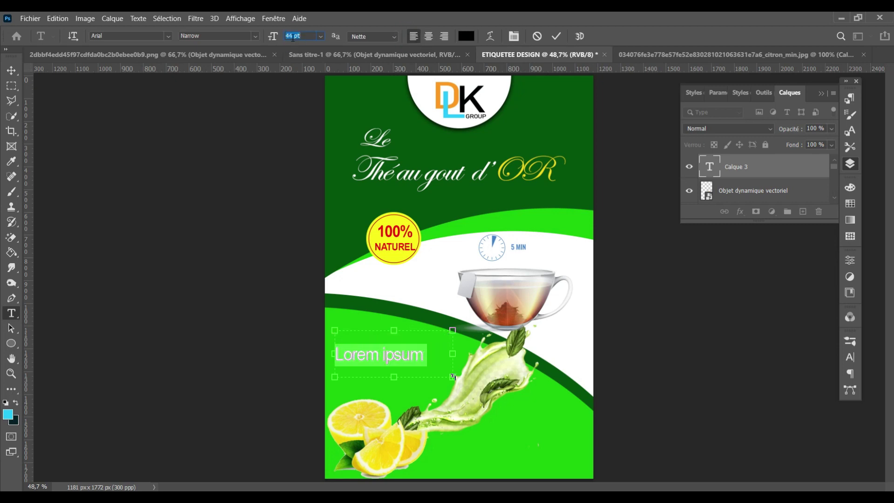
pyautogui.moveTo(454, 330); pyautogui.dragTo(538, 297)
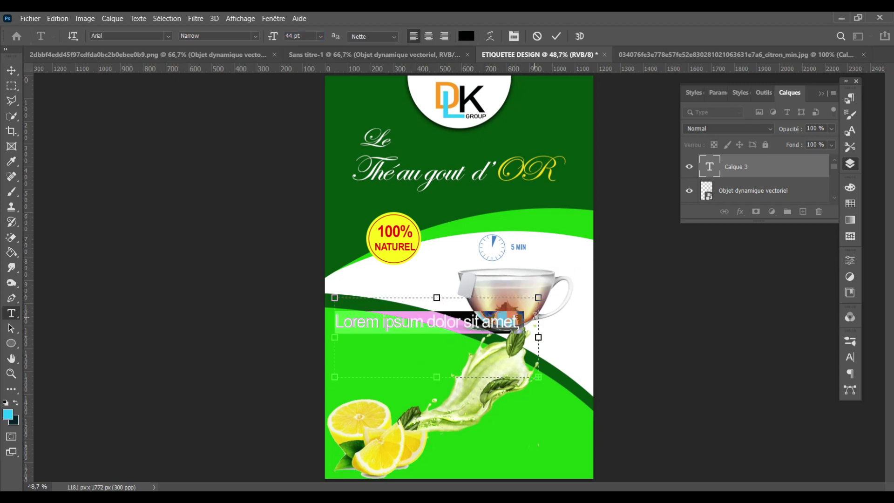
pyautogui.hotkey('ctrl', 'z')
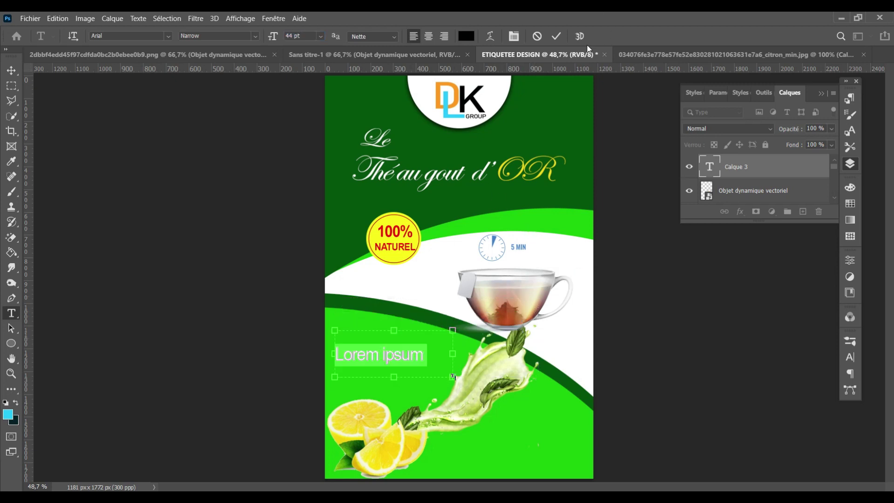
pyautogui.click(556, 36)
# - Scale the Lorem ipsum text down with Free Transform and move it lower
pyautogui.click(12, 71)
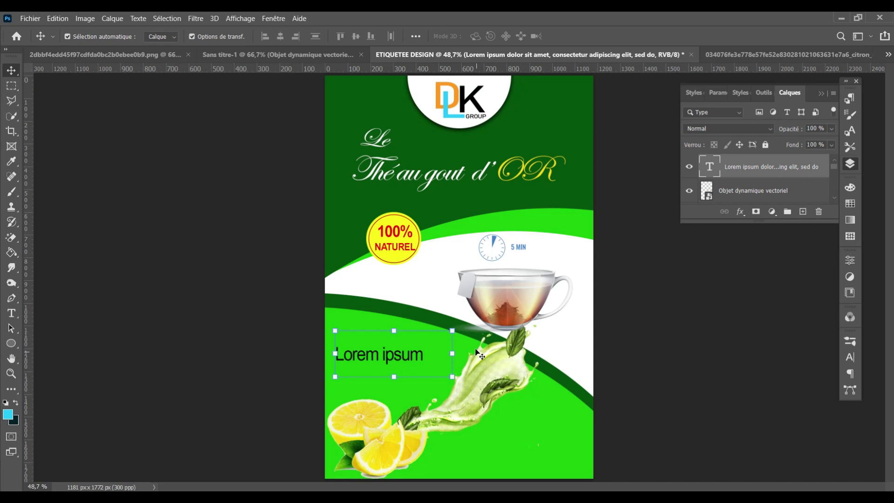
pyautogui.moveTo(449, 329)
pyautogui.mouseDown()
pyautogui.moveTo(429, 340)
pyautogui.moveTo(407, 377)
pyautogui.mouseUp()
pyautogui.click(716, 389)
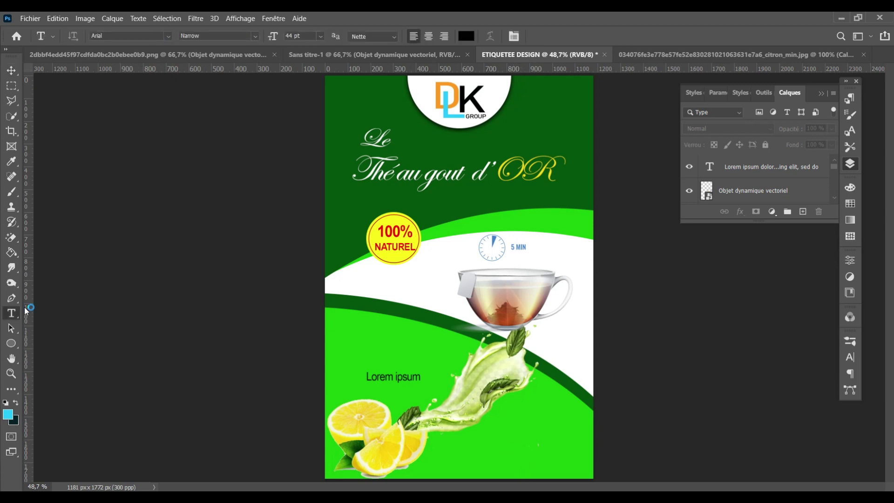
pyautogui.click(11, 343)
pyautogui.click(60, 358)
# - Draw a rounded rectangle in the bottom-right corner with 53 px corner radius
pyautogui.moveTo(495, 430); pyautogui.dragTo(557, 460)
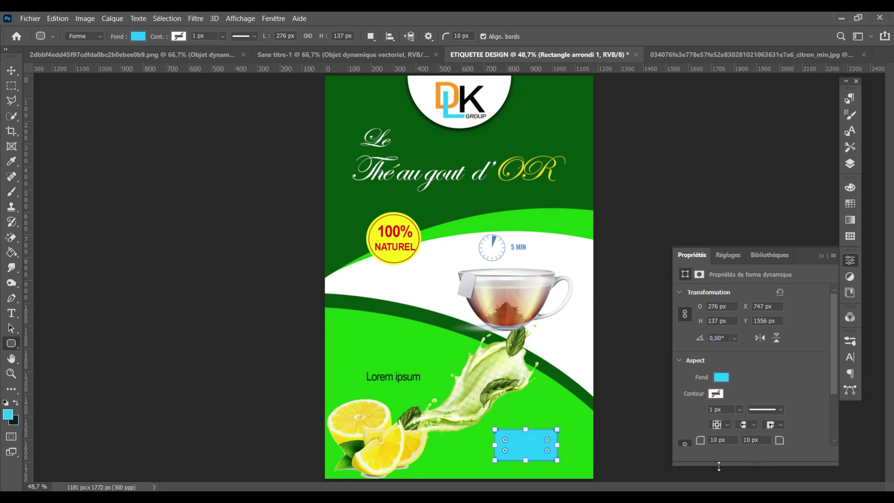
pyautogui.write('53')
pyautogui.press('Return')
# - Fill the rectangle with the 100% badge's yellow and shift it slightly right
pyautogui.click(850, 163)
pyautogui.doubleClick(709, 175)
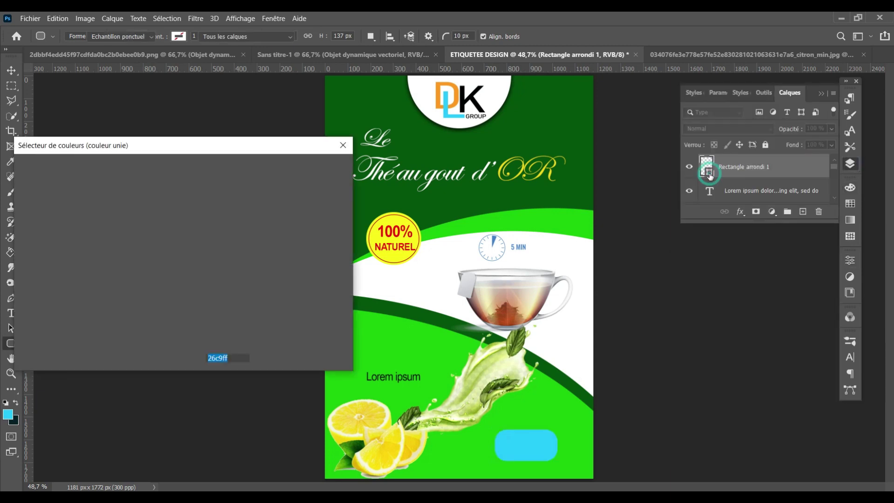
pyautogui.click(386, 235)
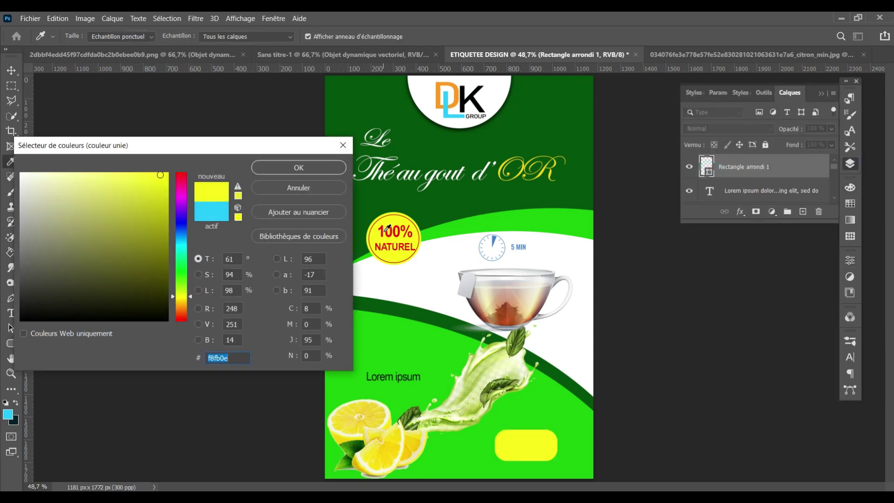
pyautogui.click(387, 231)
pyautogui.click(404, 252)
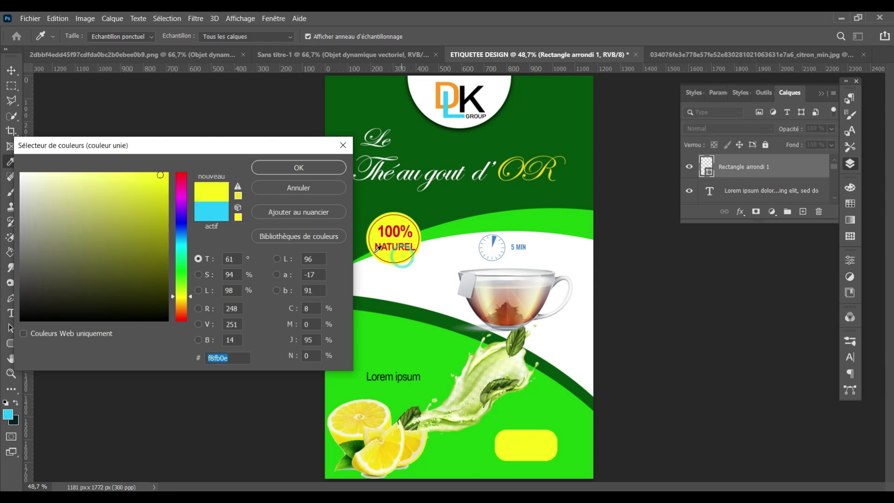
pyautogui.click(297, 174)
pyautogui.click(12, 70)
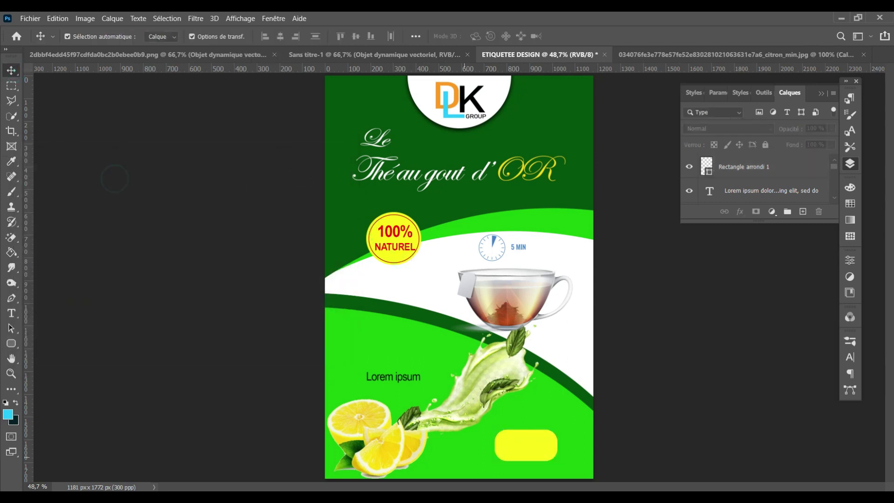
pyautogui.moveTo(526, 444); pyautogui.dragTo(542, 445)
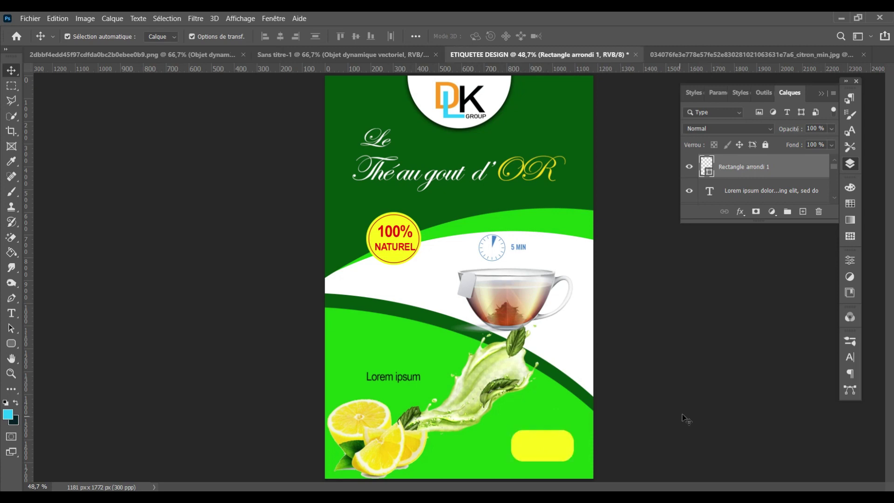
# - Type the word 'BIO' in capitals right of the teacup
pyautogui.press('t')
pyautogui.click(564, 341)
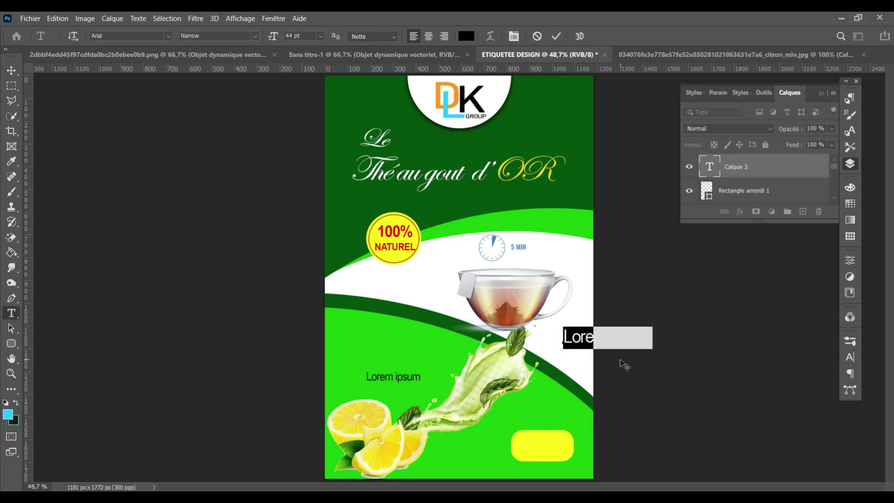
pyautogui.press('BackSpace')
pyautogui.write('bio')
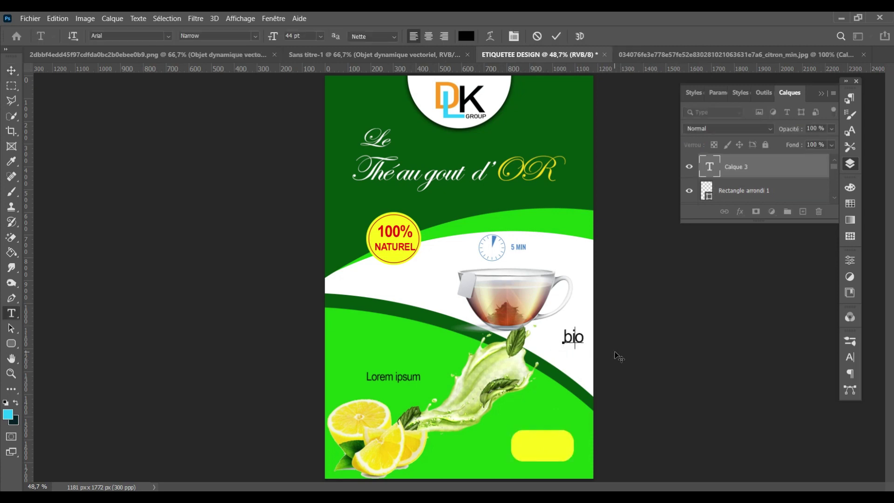
pyautogui.press('BackSpace')
pyautogui.press('BackSpace')
pyautogui.write('BIO')
# - Make BIO bright red in the Black font weight and reduce its size
pyautogui.doubleClick(564, 333)
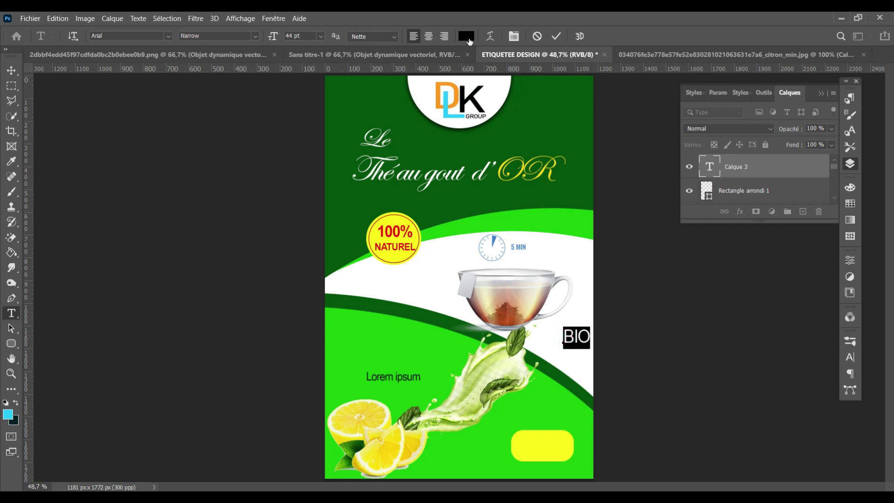
pyautogui.click(466, 35)
pyautogui.click(181, 173)
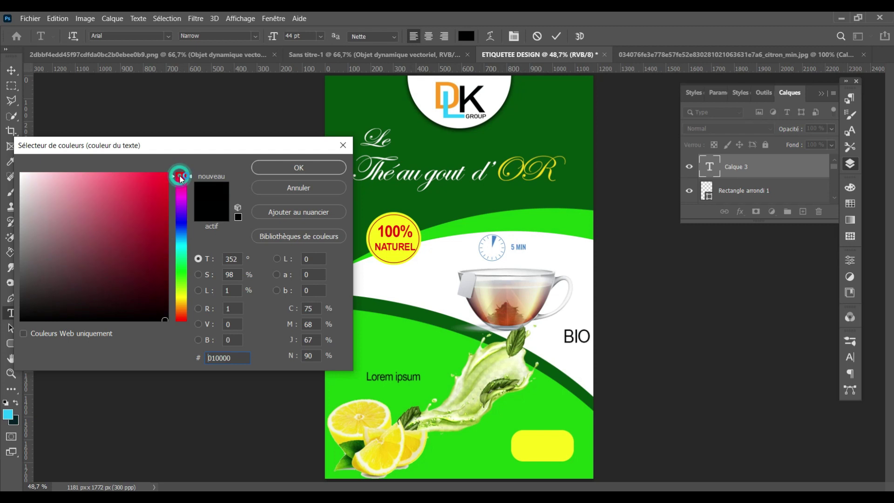
pyautogui.click(305, 168)
pyautogui.click(255, 35)
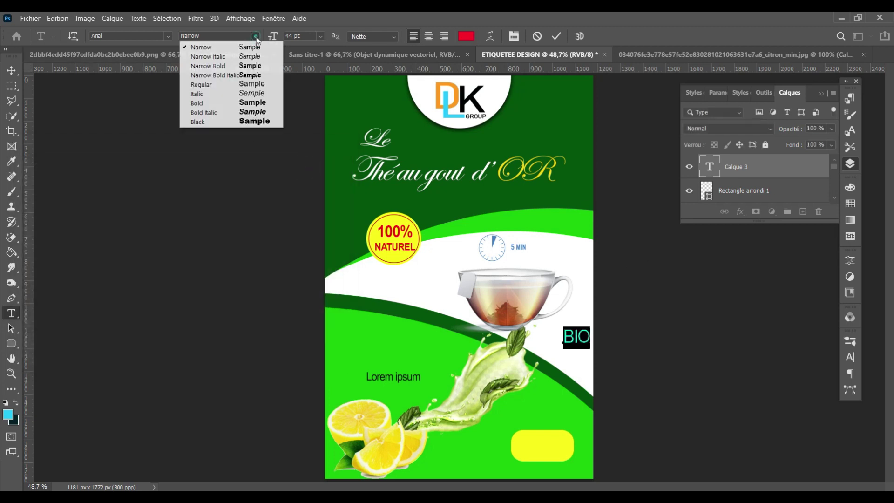
pyautogui.click(260, 121)
pyautogui.click(293, 36)
pyautogui.scroll(-8, 291, 37)
pyautogui.click(556, 35)
# - Move BIO onto the yellow rectangle and shrink the rectangle around it
pyautogui.press('v')
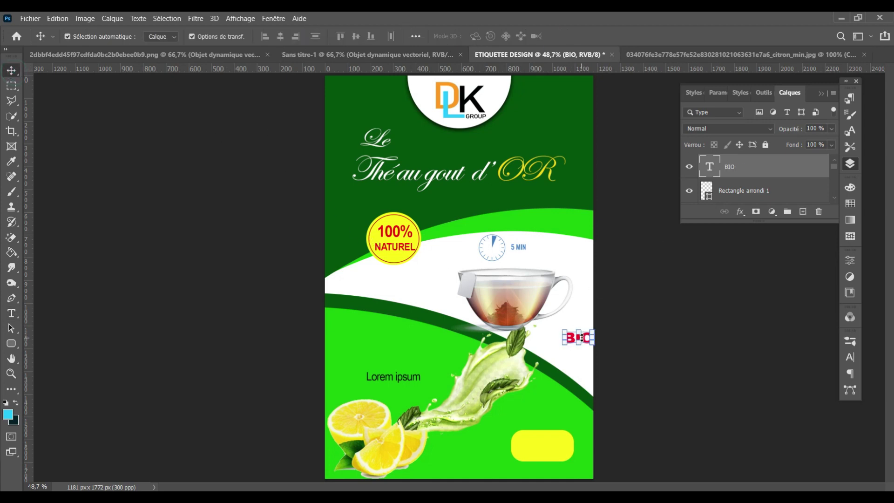
pyautogui.moveTo(578, 338); pyautogui.dragTo(551, 446)
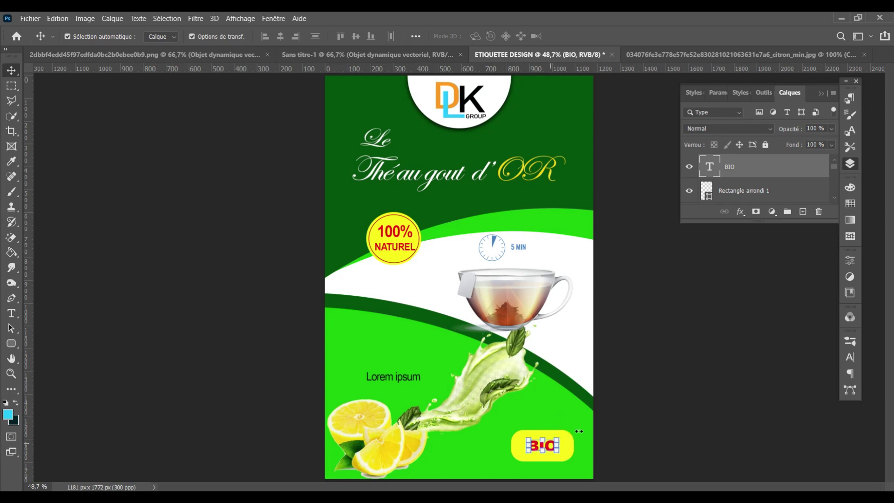
pyautogui.click(569, 445)
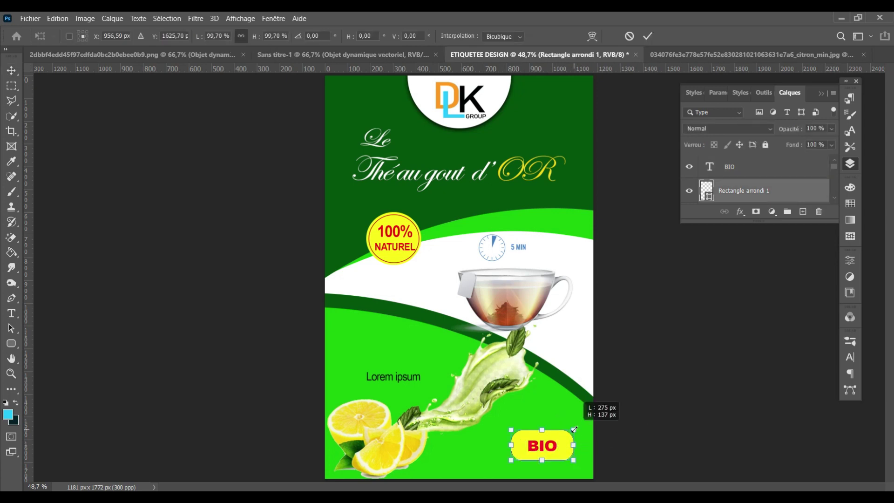
pyautogui.moveTo(574, 428); pyautogui.dragTo(564, 432)
pyautogui.click(649, 36)
# - Nudge the yellow rectangle down so BIO sits centred on the badge
pyautogui.click(682, 399)
pyautogui.click(553, 450)
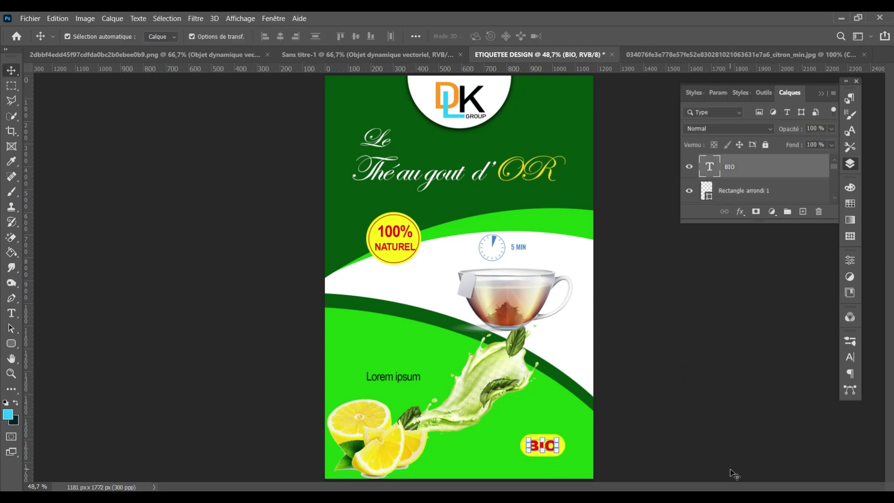
pyautogui.click(716, 377)
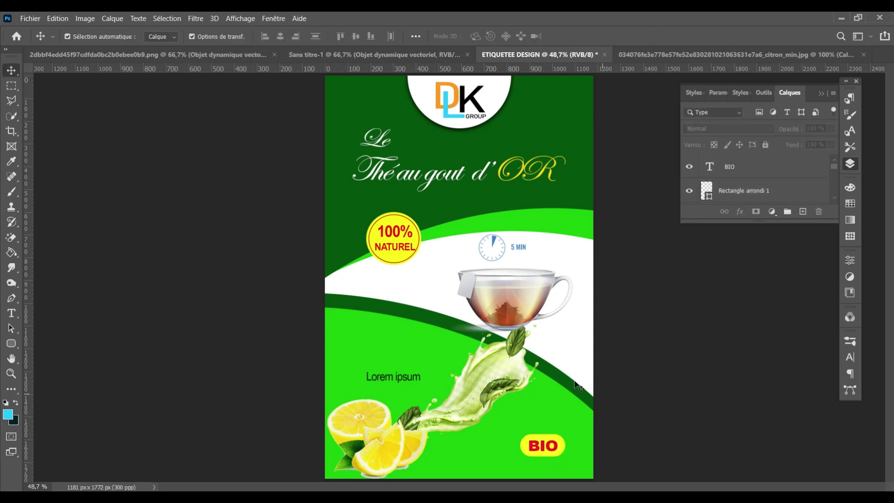
pyautogui.click(564, 447)
pyautogui.press('Down')
pyautogui.press('Down')
pyautogui.press('Down')
pyautogui.press('Down')
pyautogui.press('Down')
pyautogui.press('Down')
pyautogui.press('Down')
pyautogui.press('Down')
pyautogui.press('Down')
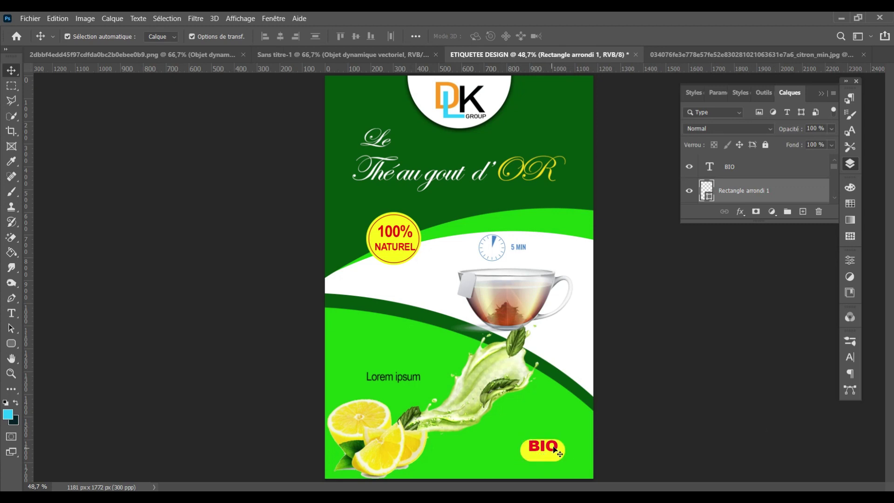
pyautogui.click(555, 449)
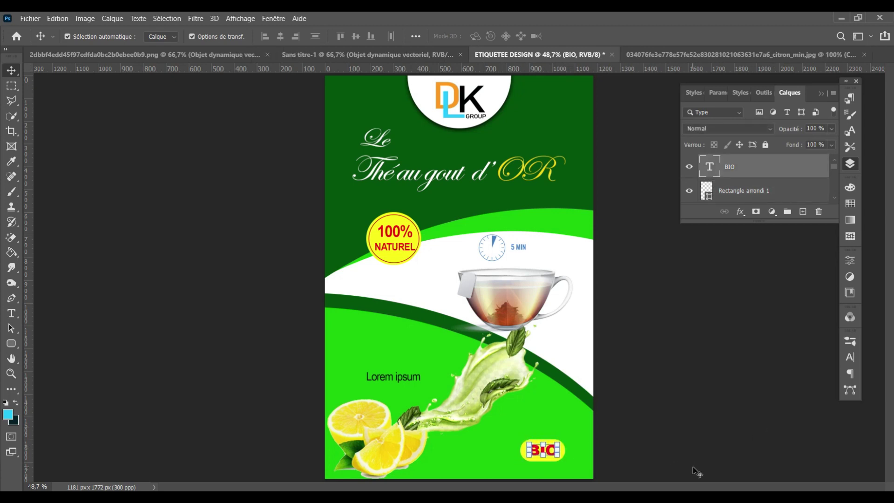
pyautogui.click(700, 397)
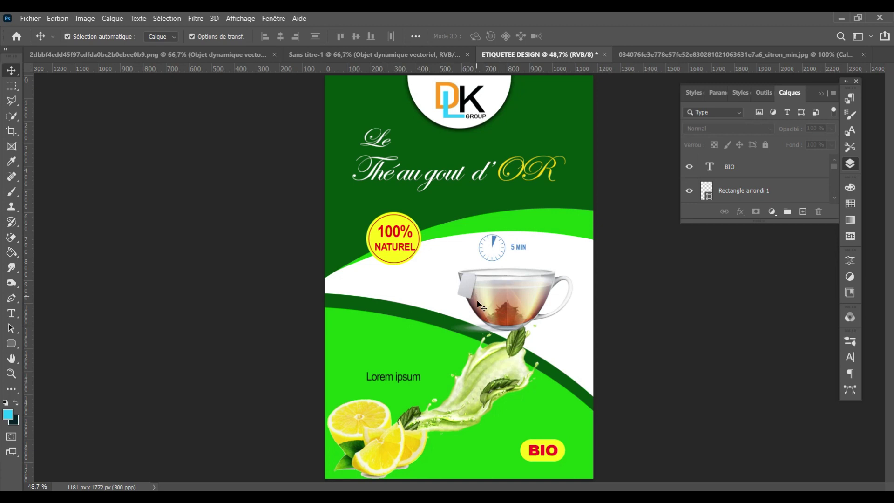
# - Correct the title word 'gout' to 'goût' and commit the text edit
pyautogui.press('t')
pyautogui.click(460, 174)
pyautogui.press('BackSpace')
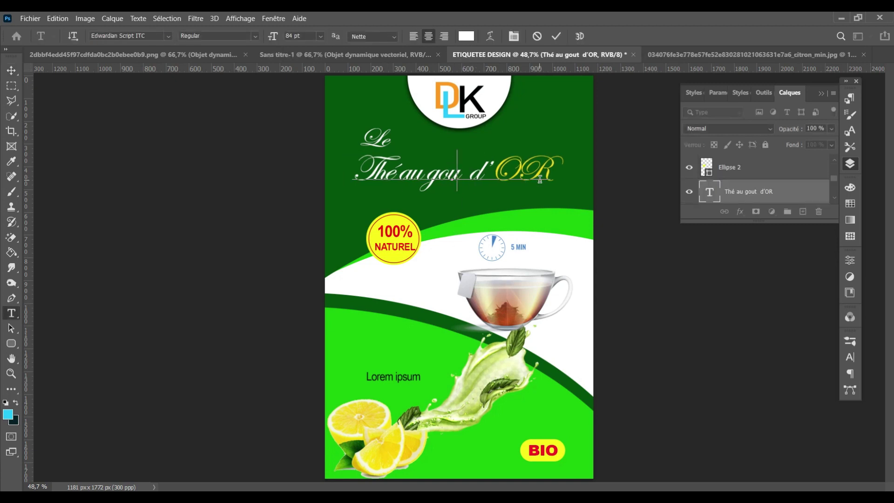
pyautogui.write('t')
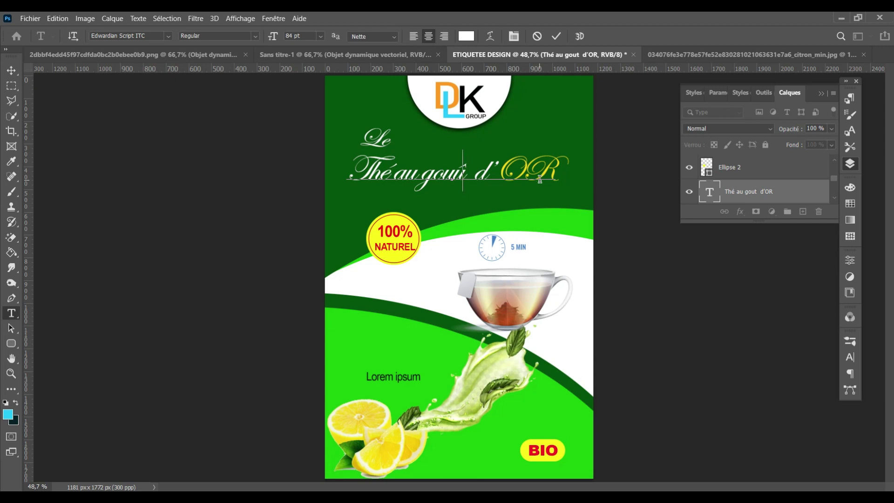
pyautogui.press('BackSpace')
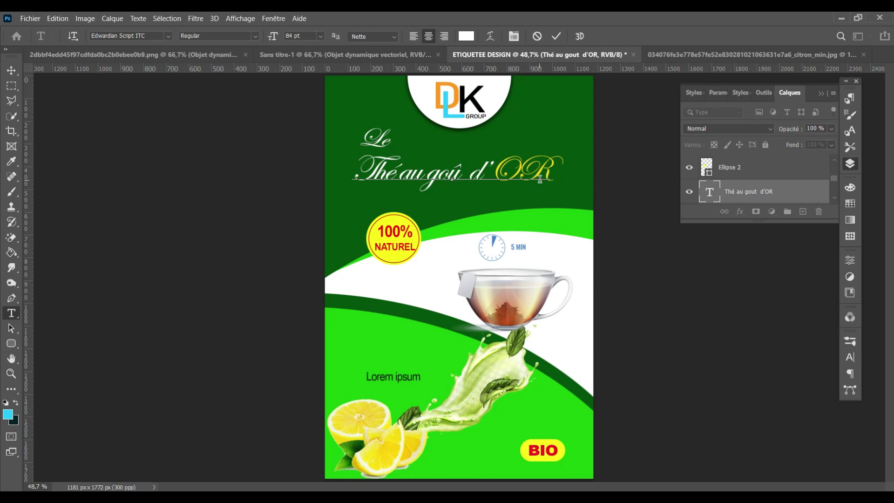
pyautogui.write('t')
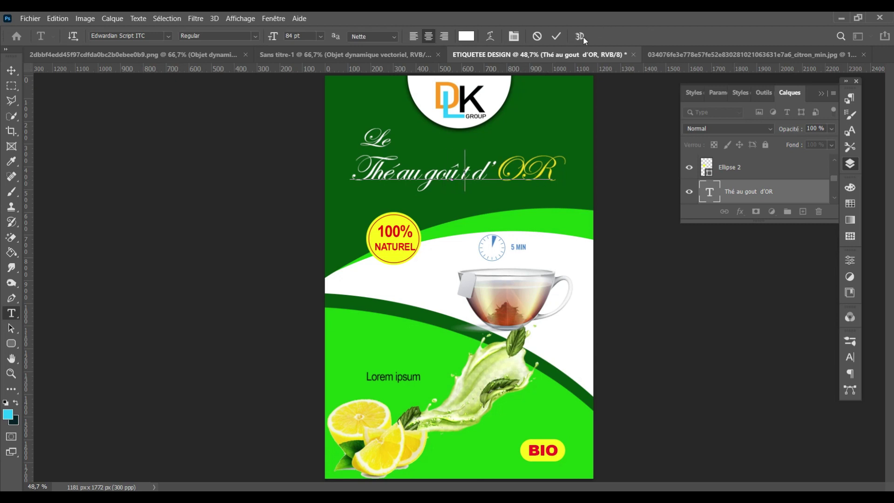
pyautogui.click(556, 35)
pyautogui.click(11, 71)
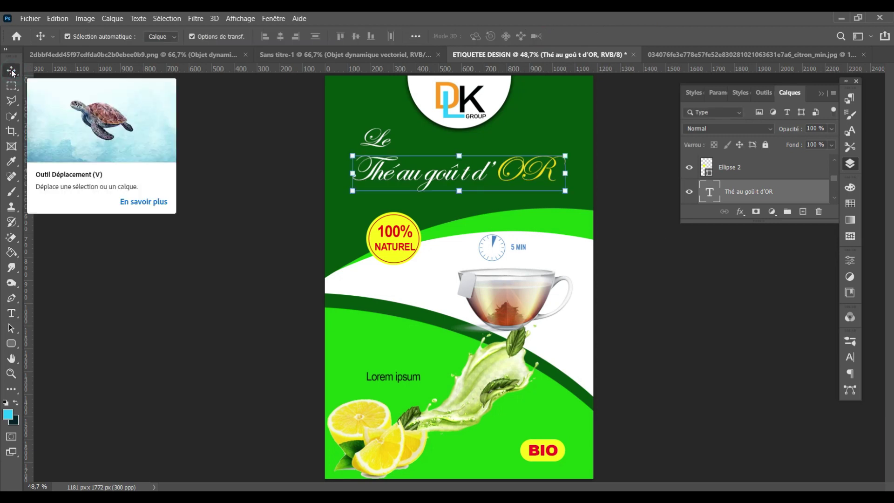
pyautogui.click(289, 254)
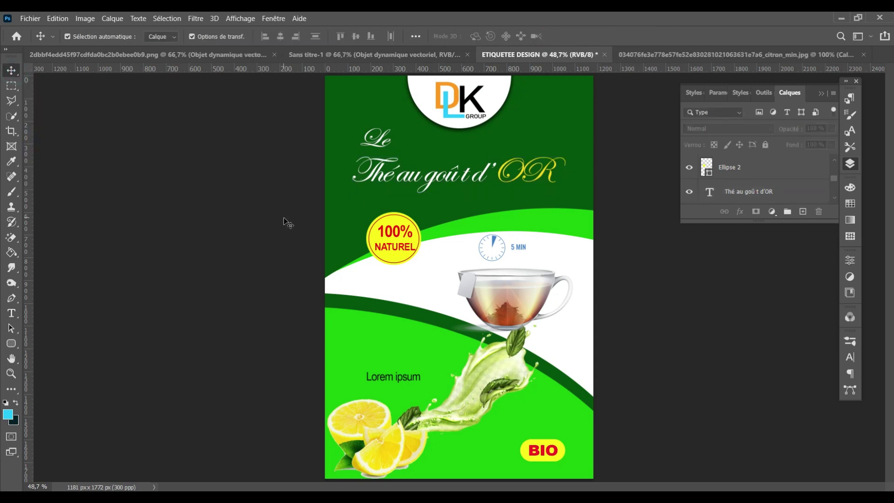
# - Add a 'Lorem Ipsum' text line below the title in Arial Narrow Bold, 22 pt
pyautogui.click(11, 313)
pyautogui.moveTo(377, 193); pyautogui.dragTo(565, 204)
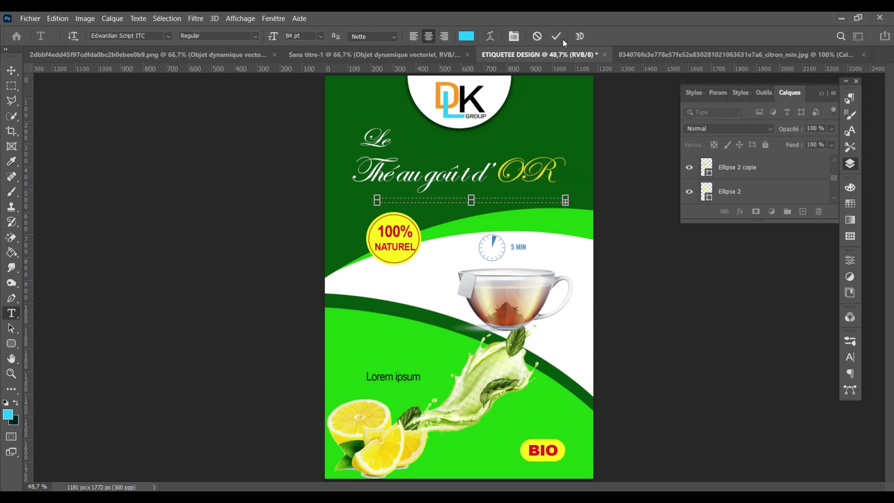
pyautogui.click(534, 37)
pyautogui.click(409, 210)
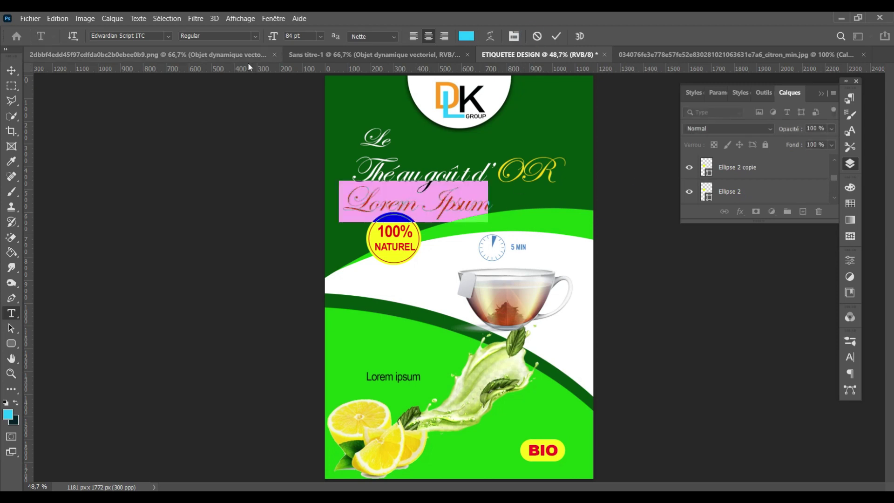
pyautogui.moveTo(91, 36); pyautogui.dragTo(134, 36)
pyautogui.write('ar')
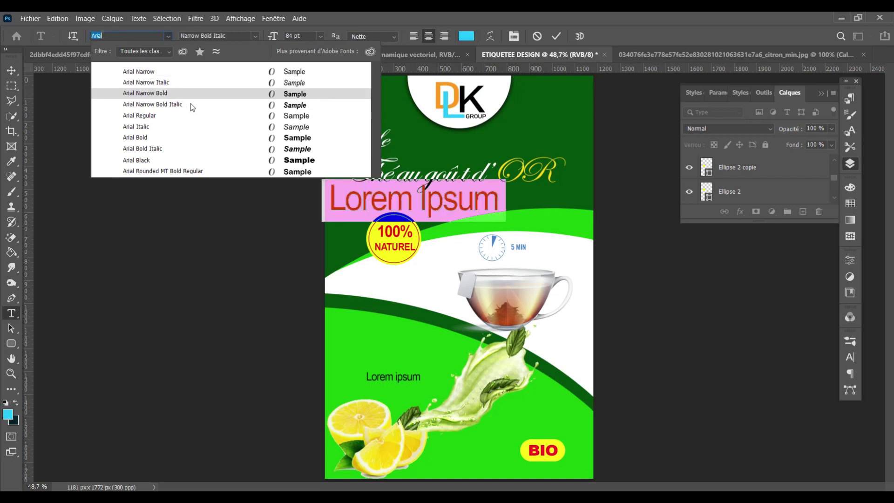
pyautogui.click(284, 37)
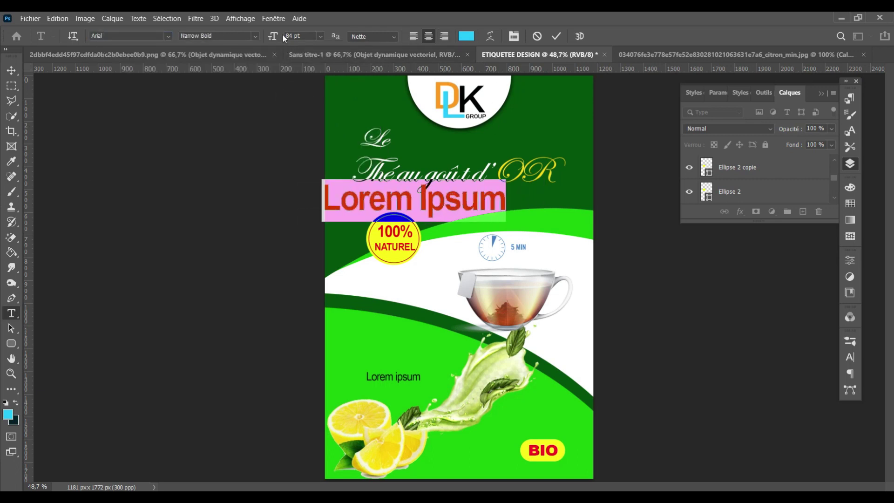
pyautogui.write('76')
pyautogui.press('Down')
pyautogui.press('Down')
pyautogui.press('Down')
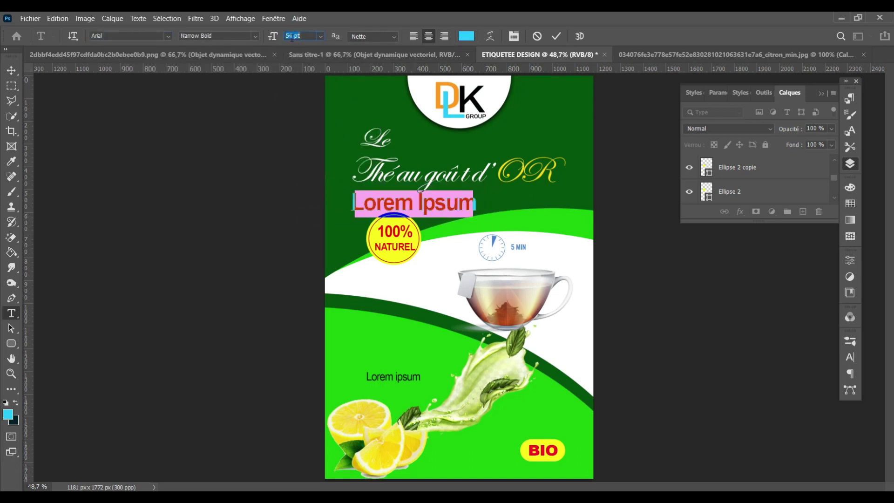
pyautogui.press('Down')
pyautogui.press('Down')
pyautogui.press('Down')
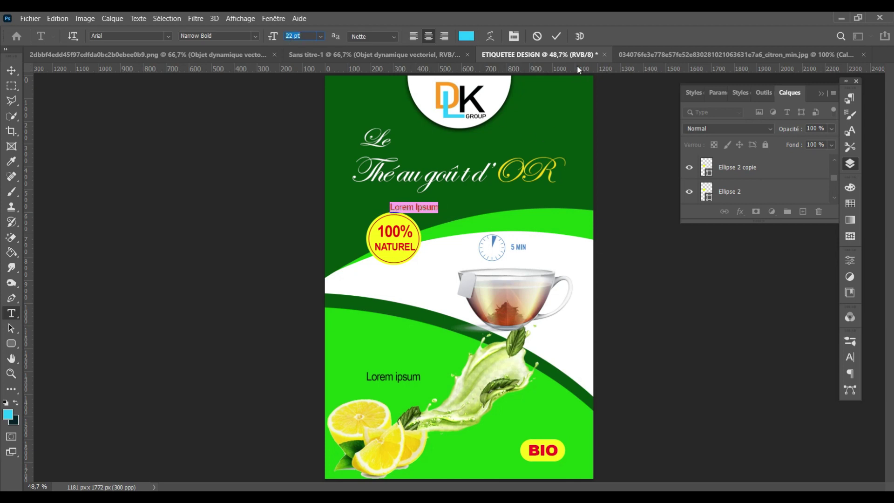
# - Make the Lorem Ipsum text white and move it just beneath the title
pyautogui.click(466, 36)
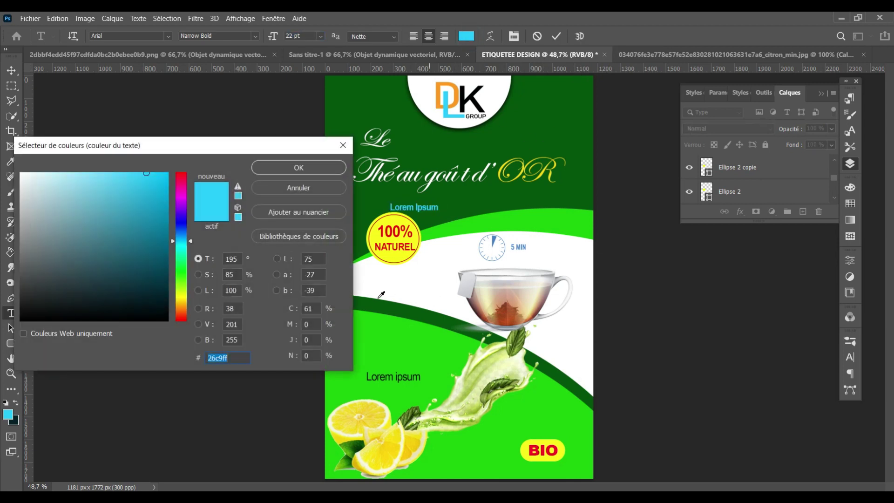
pyautogui.click(433, 239)
pyautogui.click(326, 171)
pyautogui.hotkey('ctrl', 'Return')
pyautogui.press('v')
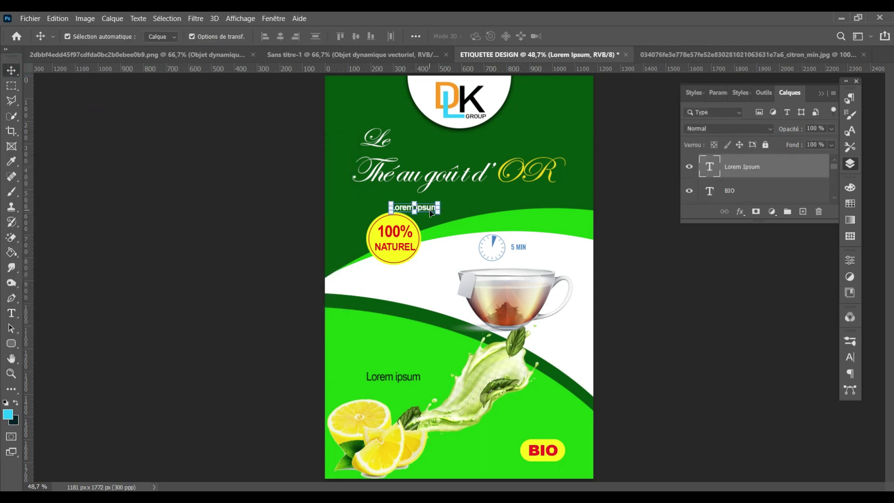
pyautogui.moveTo(432, 212); pyautogui.dragTo(551, 193)
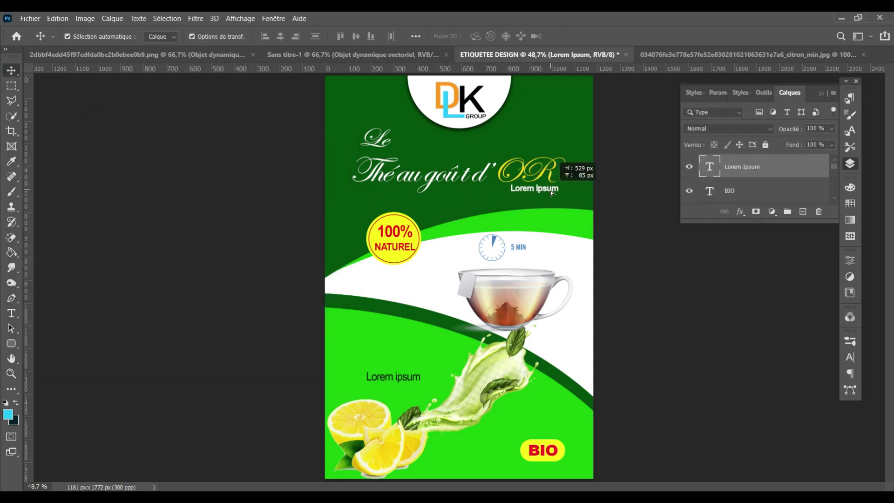
pyautogui.moveTo(551, 193); pyautogui.dragTo(400, 197)
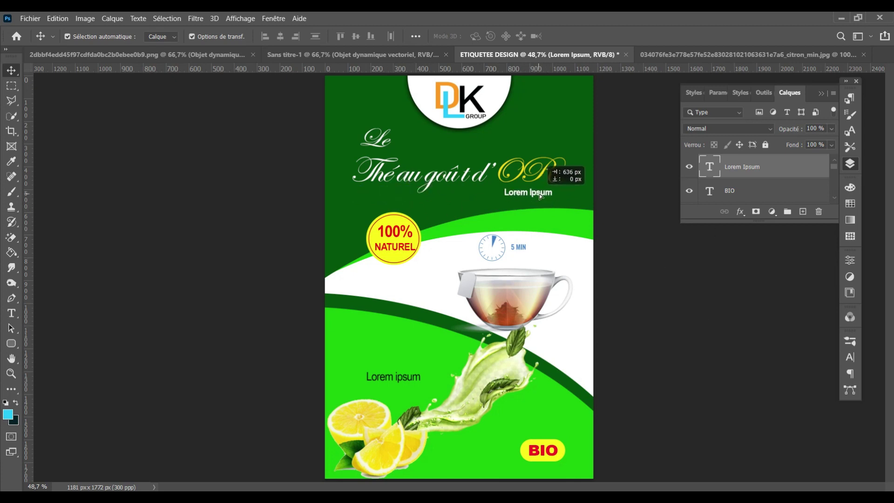
# - Place Lorem Ipsum under 'OR' and shrink the lemon-and-splash image to about 67%
pyautogui.moveTo(394, 194); pyautogui.dragTo(539, 194)
pyautogui.click(649, 260)
pyautogui.click(527, 381)
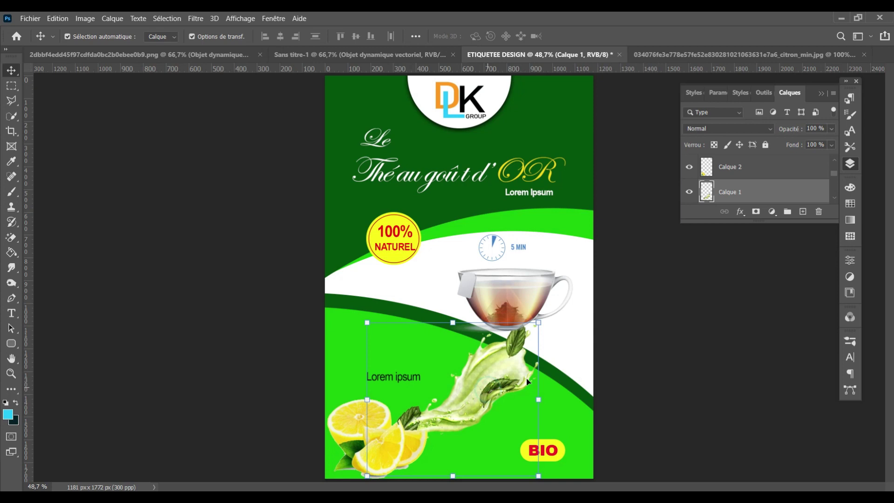
pyautogui.moveTo(538, 322); pyautogui.dragTo(510, 347)
pyautogui.moveTo(473, 384); pyautogui.dragTo(450, 395)
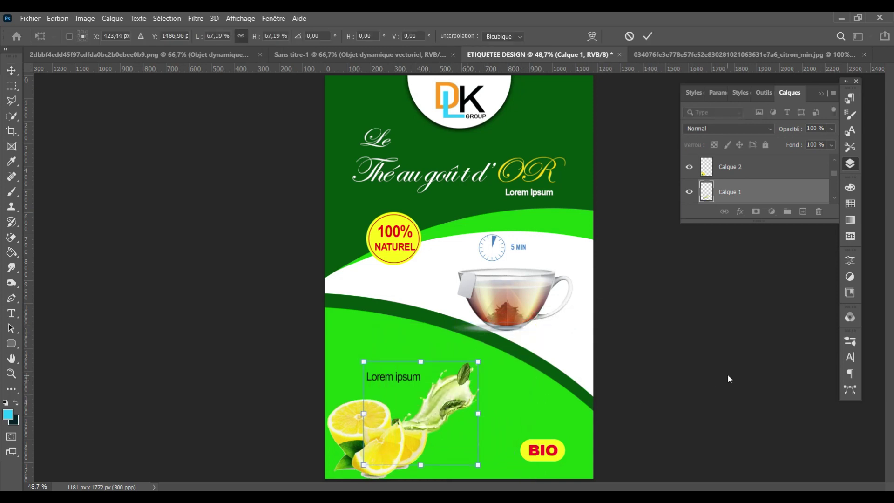
pyautogui.click(697, 394)
# - Shift the lower 'Lorem ipsum' text left and reposition the teacup and timer
pyautogui.moveTo(398, 378); pyautogui.dragTo(377, 387)
pyautogui.click(700, 372)
pyautogui.moveTo(515, 309)
pyautogui.mouseDown()
pyautogui.moveTo(524, 291)
pyautogui.moveTo(524, 299)
pyautogui.mouseUp()
pyautogui.click(665, 296)
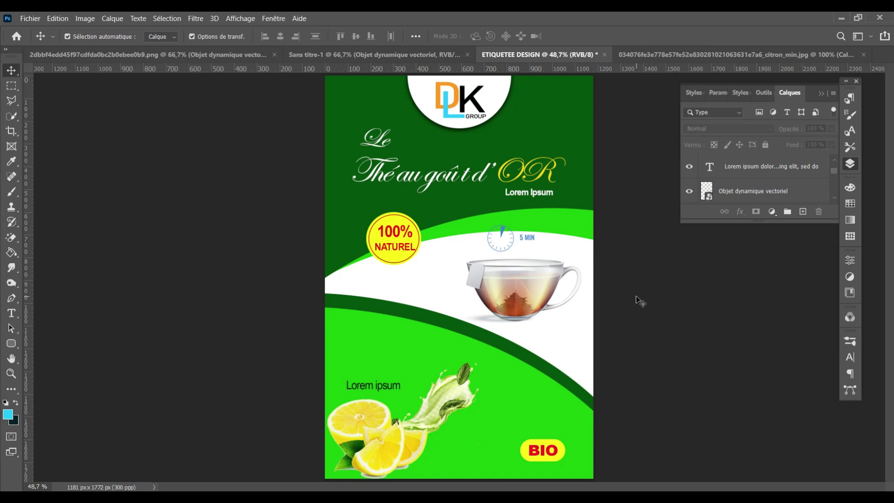
# - Close the Sans titre-1, teacup and citron_min.jpg documents without saving
pyautogui.click(356, 97)
pyautogui.click(323, 58)
pyautogui.click(446, 55)
pyautogui.click(481, 201)
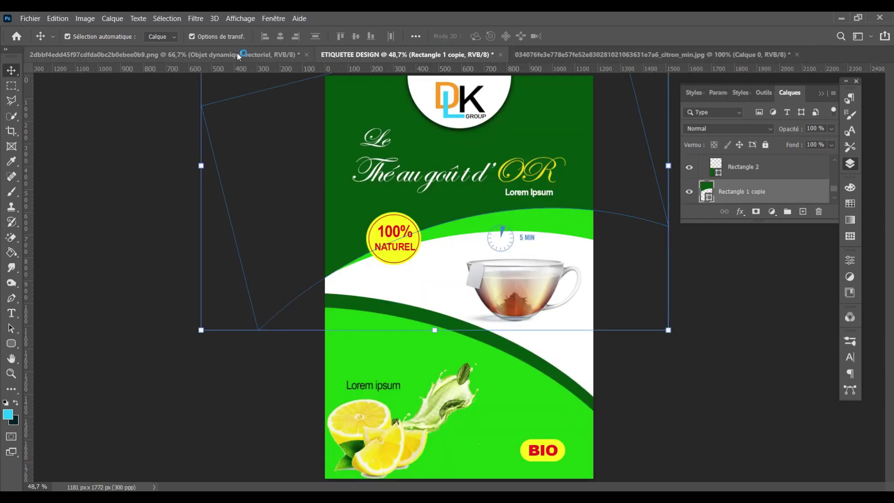
pyautogui.click(237, 56)
pyautogui.click(304, 55)
pyautogui.click(481, 203)
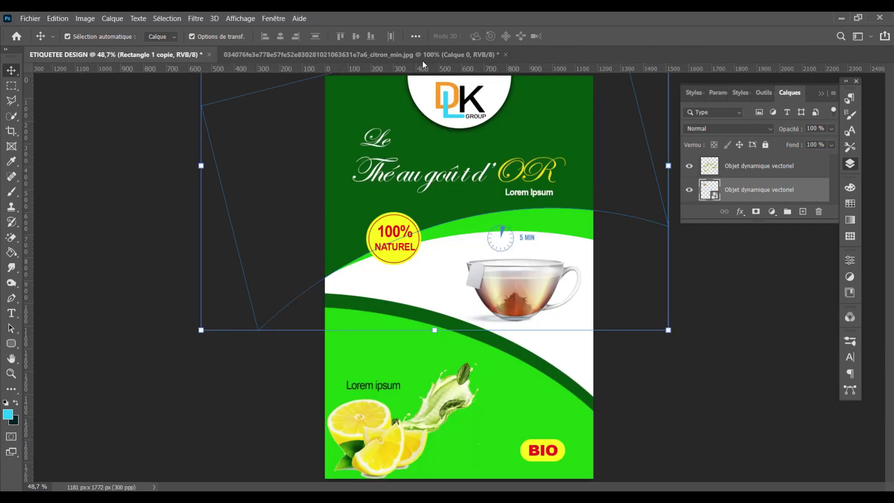
pyautogui.click(423, 58)
pyautogui.click(505, 54)
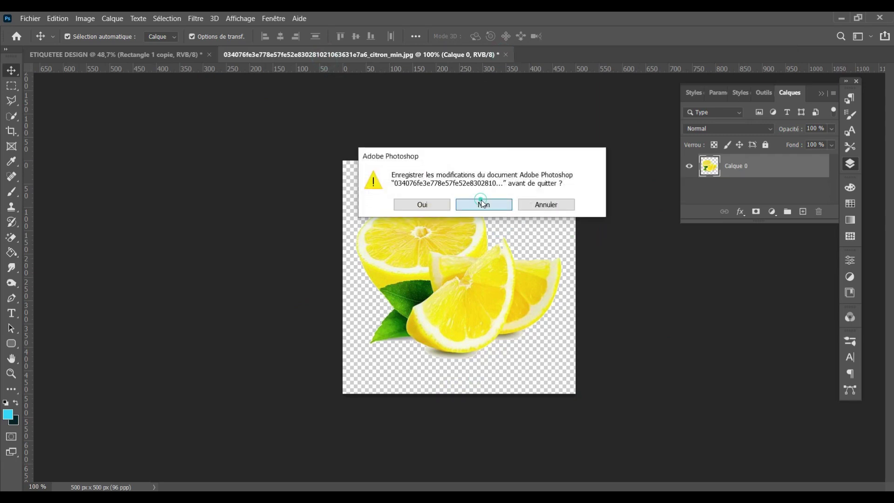
pyautogui.click(481, 200)
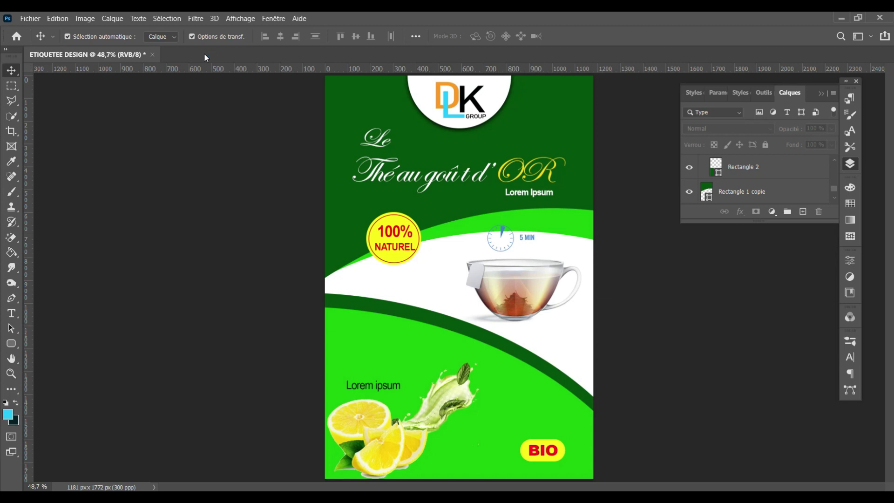
# - Open 'unnamed (3).jpg' from Téléchargements > tuto pour le the
pyautogui.click(29, 19)
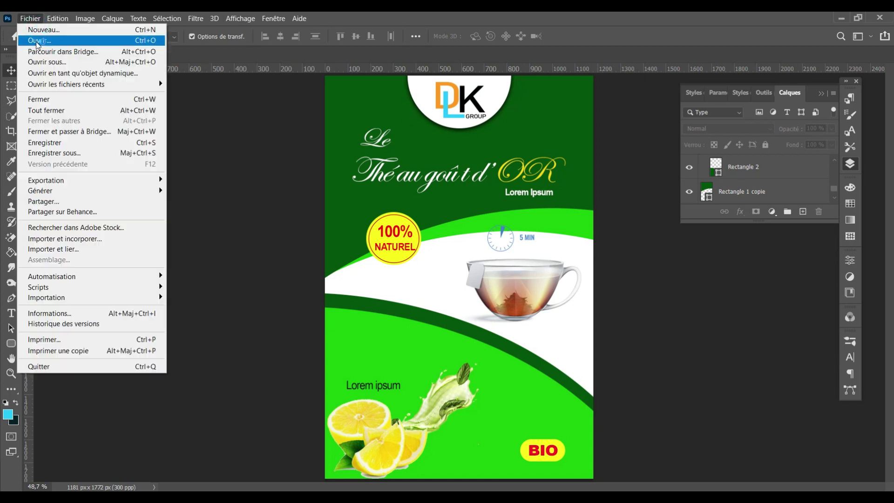
pyautogui.click(35, 38)
pyautogui.click(54, 117)
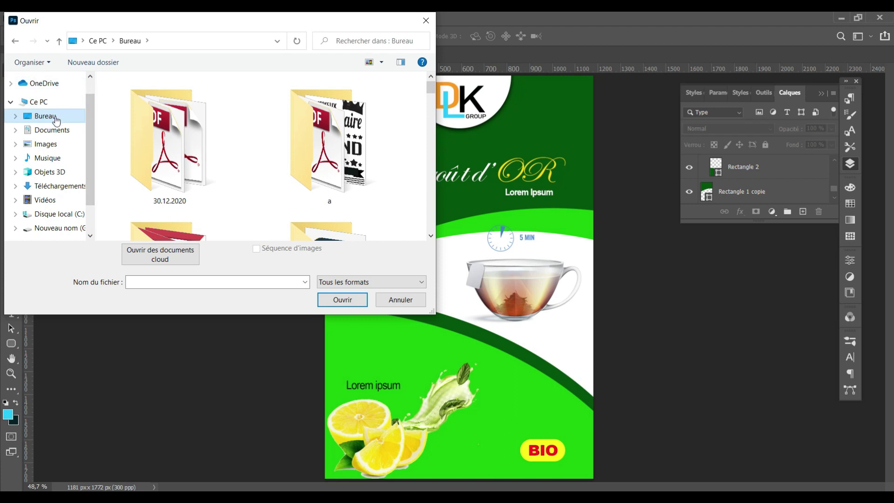
pyautogui.click(60, 185)
pyautogui.doubleClick(306, 171)
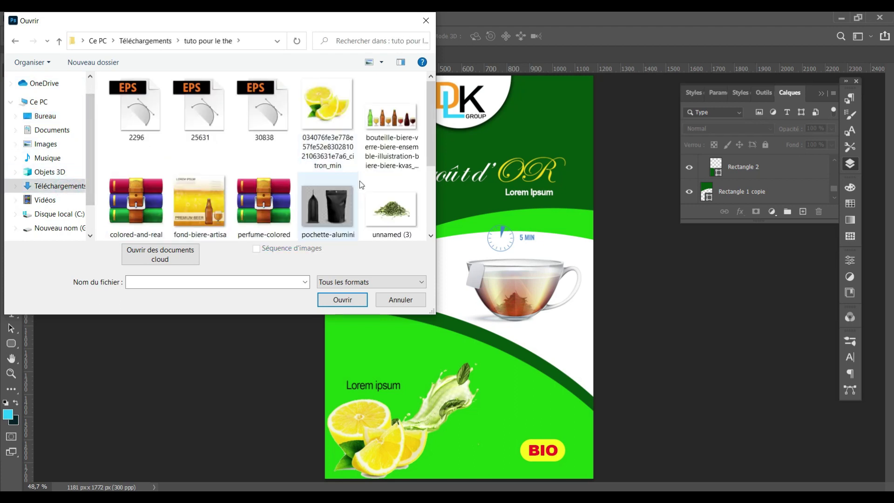
pyautogui.scroll(-1, 359, 181)
pyautogui.click(390, 195)
pyautogui.click(343, 299)
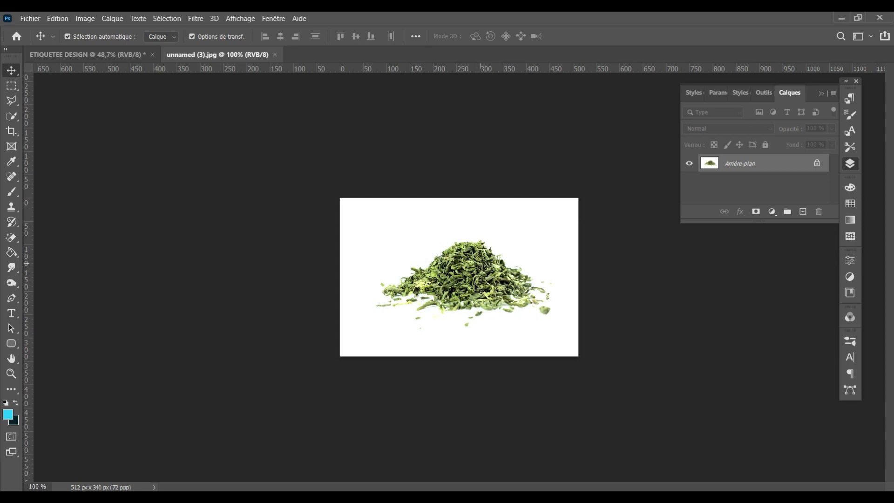
# - Bring the tea-leaf image into the label as Calque 3, below the title text layers
pyautogui.moveTo(106, 50); pyautogui.dragTo(438, 128)
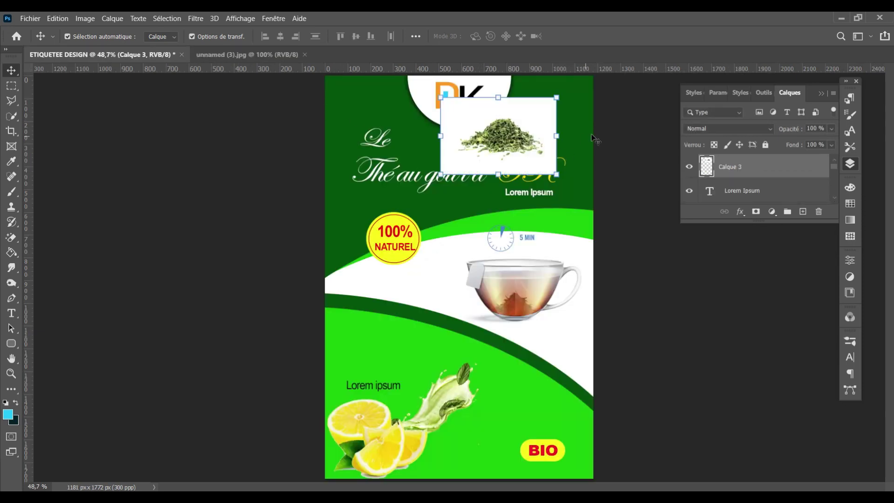
pyautogui.click(636, 132)
pyautogui.scroll(-2, 763, 182)
pyautogui.click(784, 195)
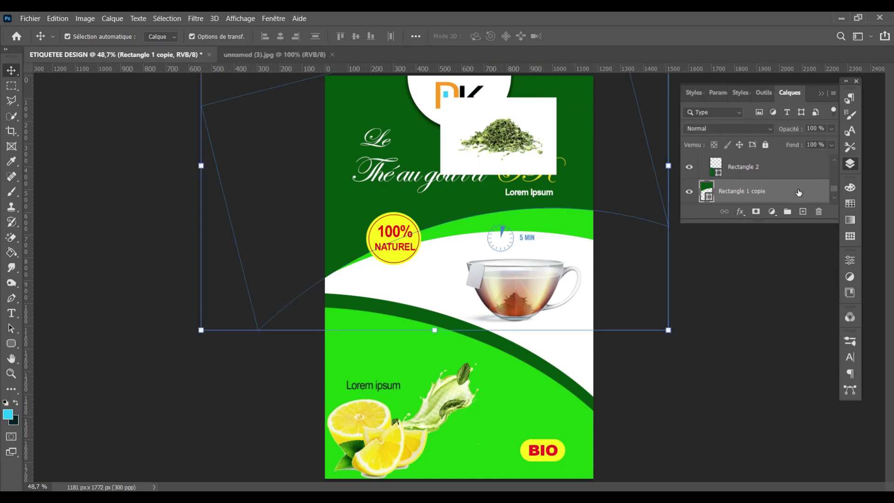
pyautogui.click(549, 123)
pyautogui.moveTo(783, 170)
pyautogui.mouseDown()
pyautogui.moveTo(800, 368)
pyautogui.moveTo(758, 178)
pyautogui.mouseUp()
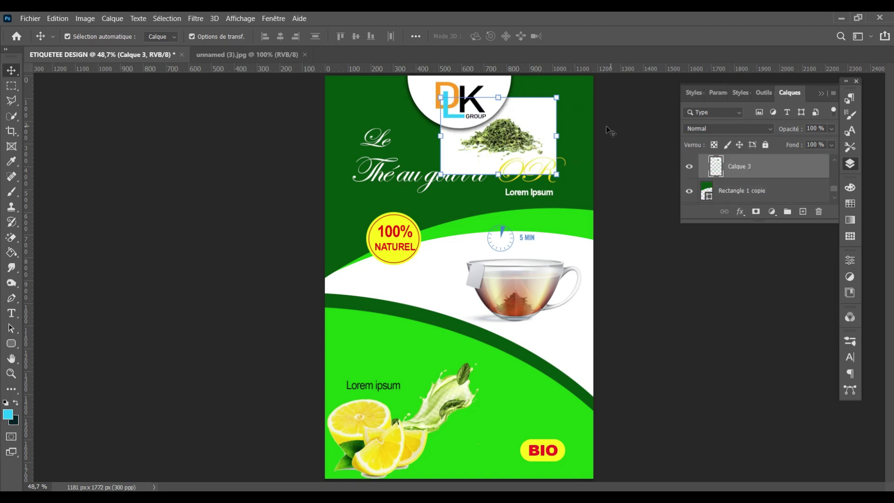
# - Enlarge the tea leaves to about 333% and position them behind the title
pyautogui.moveTo(557, 98); pyautogui.dragTo(692, 9)
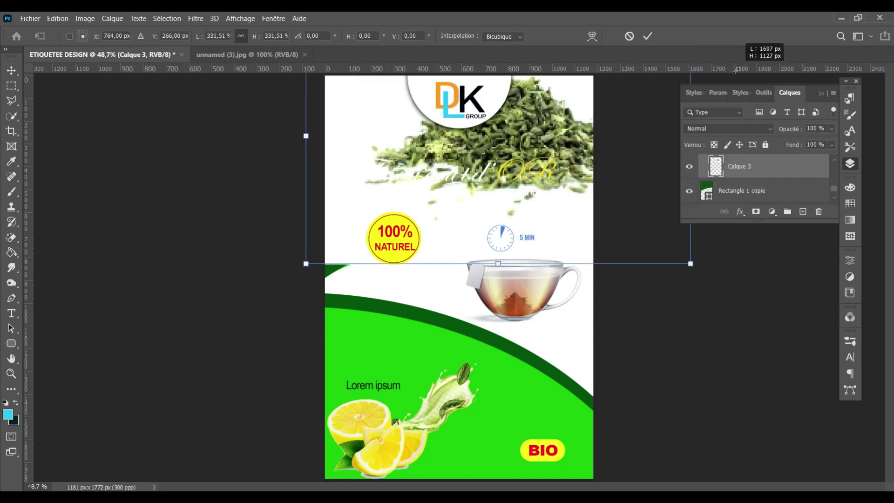
pyautogui.moveTo(540, 178); pyautogui.dragTo(502, 208)
pyautogui.press('Return')
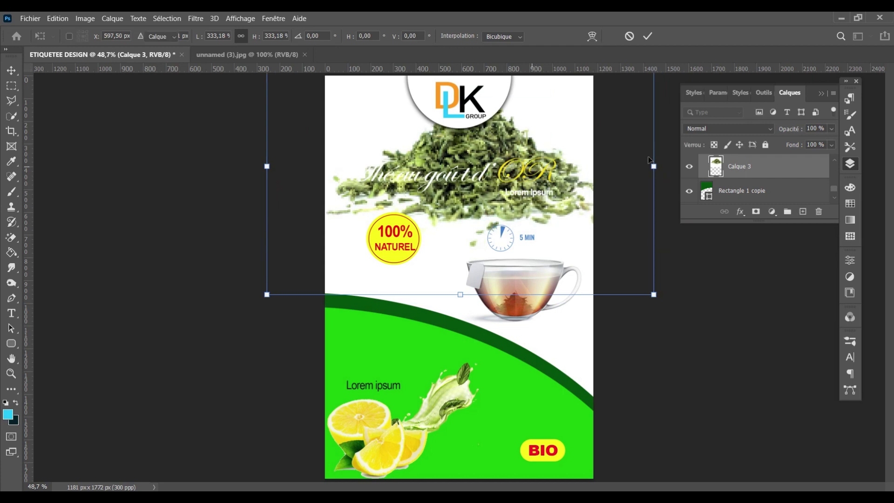
pyautogui.rightClick(774, 172)
pyautogui.click(142, 177)
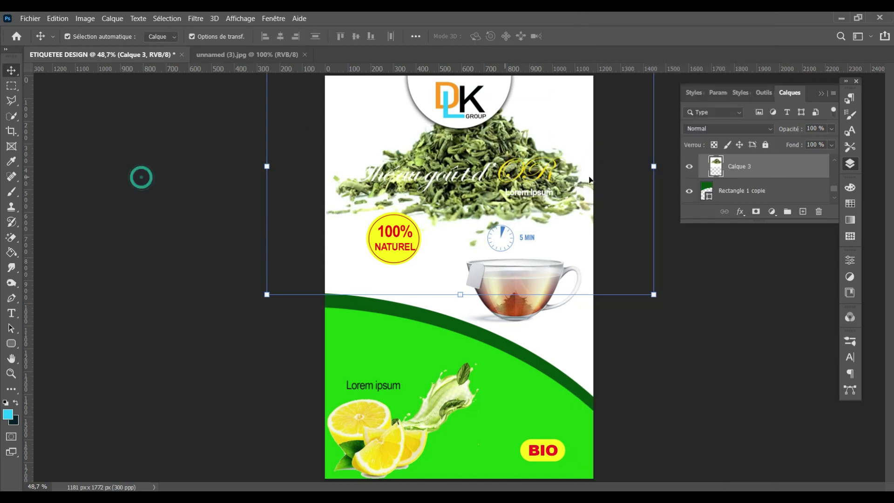
pyautogui.click(754, 170)
# - Set the tea leaves to Produit blending, shrink to about 71%, and tuck behind 'Le Thé'
pyautogui.click(766, 130)
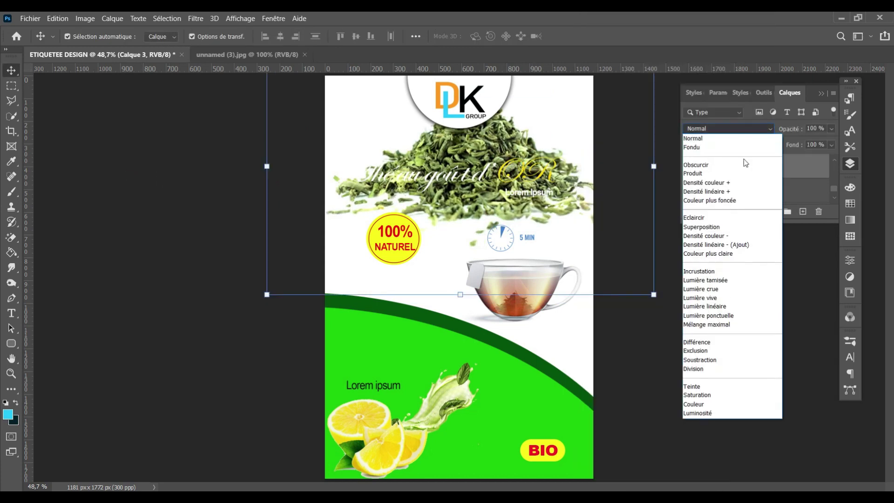
pyautogui.click(712, 174)
pyautogui.moveTo(659, 299); pyautogui.dragTo(632, 280)
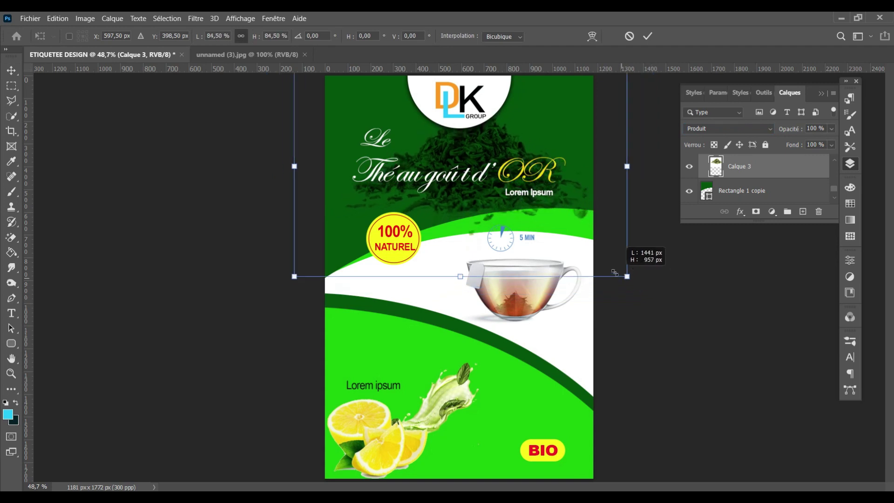
pyautogui.moveTo(474, 150)
pyautogui.mouseDown()
pyautogui.moveTo(421, 140)
pyautogui.moveTo(455, 170)
pyautogui.mouseUp()
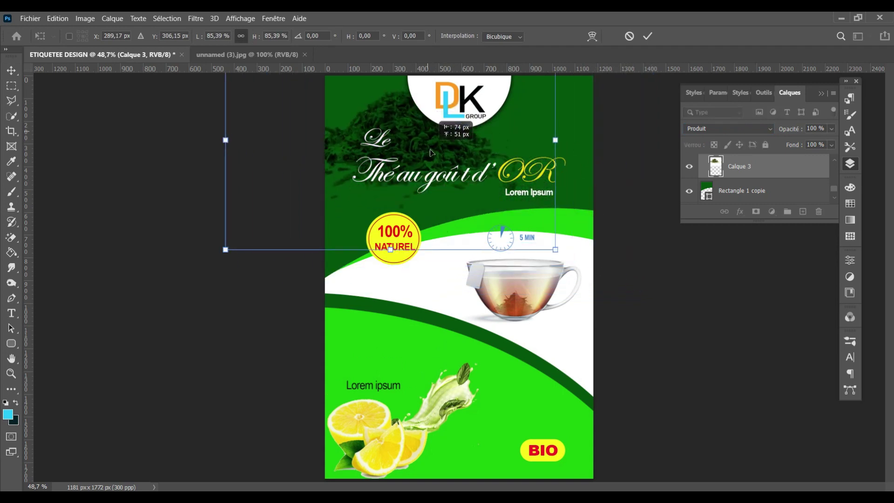
pyautogui.moveTo(584, 285); pyautogui.dragTo(556, 265)
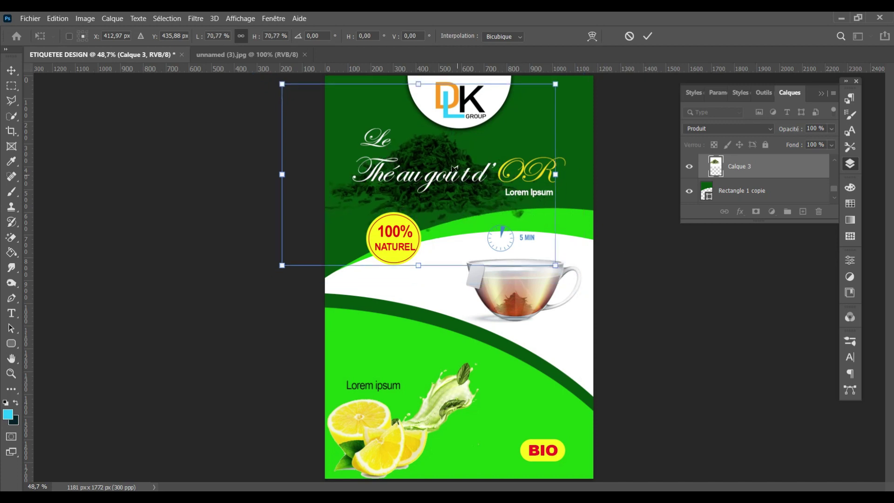
pyautogui.moveTo(498, 162); pyautogui.dragTo(474, 146)
pyautogui.press('Return')
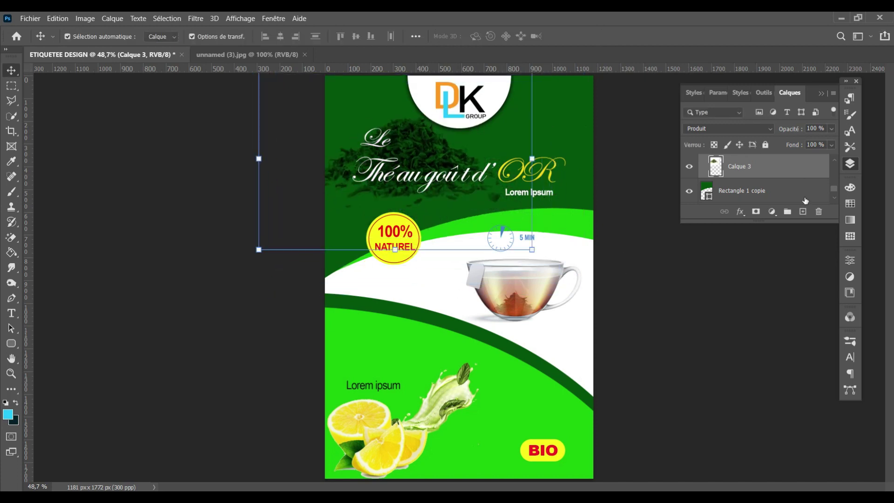
pyautogui.click(745, 286)
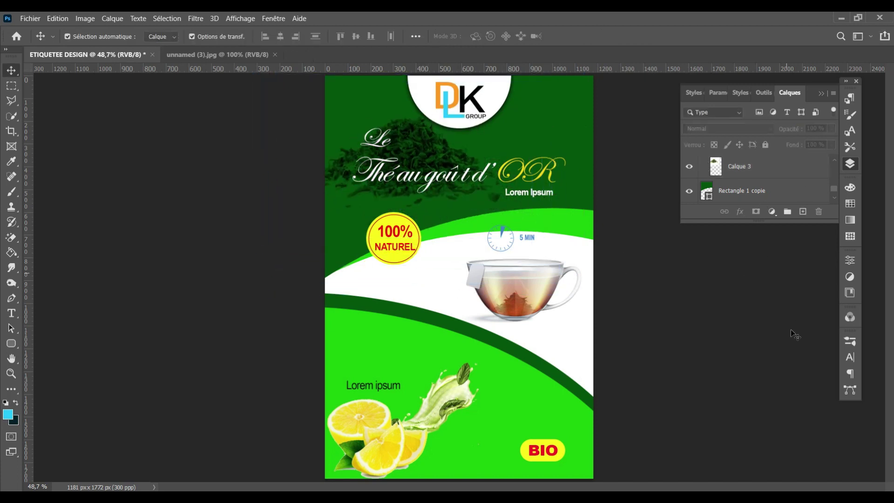
# - Duplicate the tea-leaf layer and resize the copy into a pile under the teacup
pyautogui.click(763, 179)
pyautogui.hotkey('ctrl', 'j')
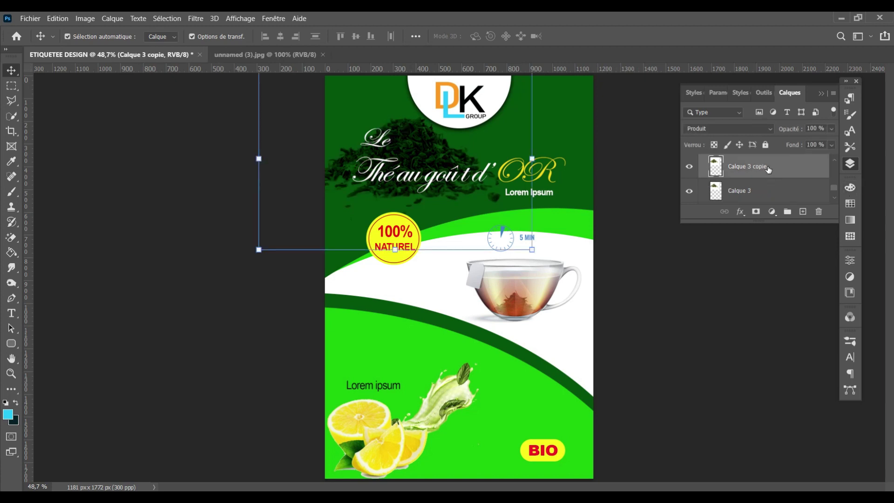
pyautogui.moveTo(482, 163); pyautogui.dragTo(446, 288)
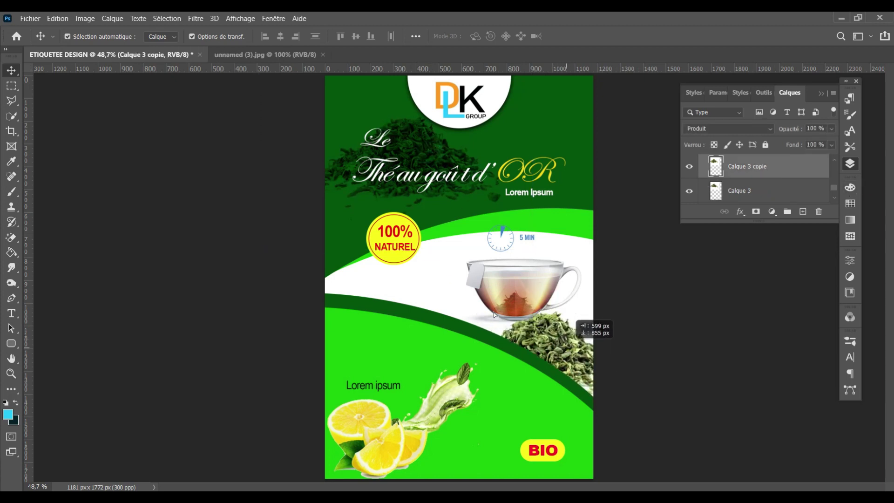
pyautogui.moveTo(446, 289); pyautogui.dragTo(572, 344)
pyautogui.hotkey('ctrl', 't')
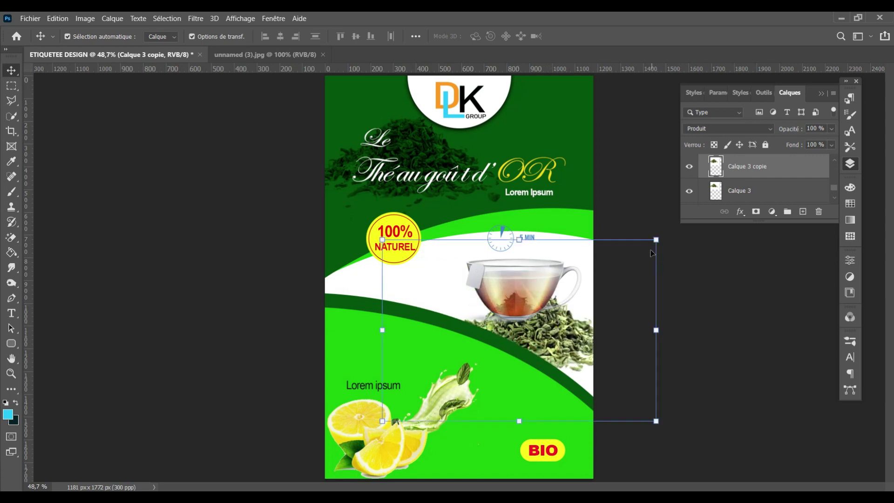
pyautogui.moveTo(656, 238)
pyautogui.mouseDown()
pyautogui.moveTo(635, 294)
pyautogui.moveTo(727, 230)
pyautogui.mouseUp()
pyautogui.moveTo(575, 335); pyautogui.dragTo(559, 324)
pyautogui.click(647, 35)
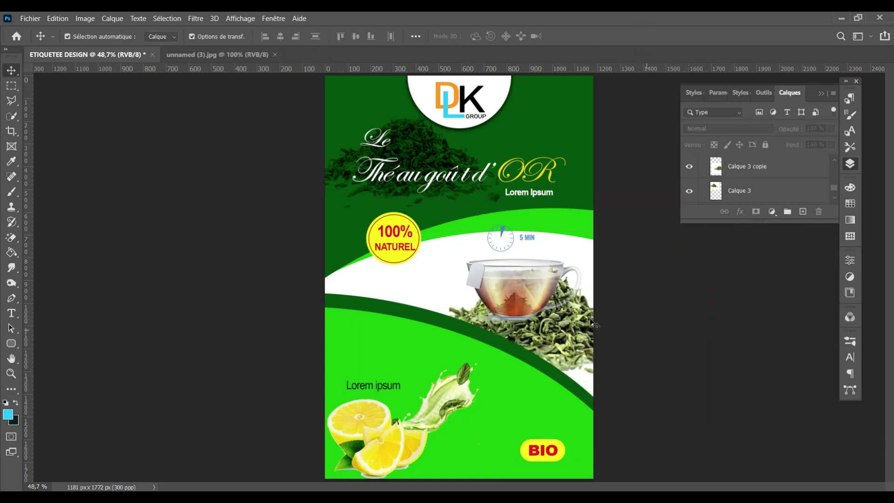
# - Shrink the teacup, adjust the leaf pile, and nudge the cup up onto it
pyautogui.click(521, 289)
pyautogui.moveTo(580, 225); pyautogui.dragTo(563, 239)
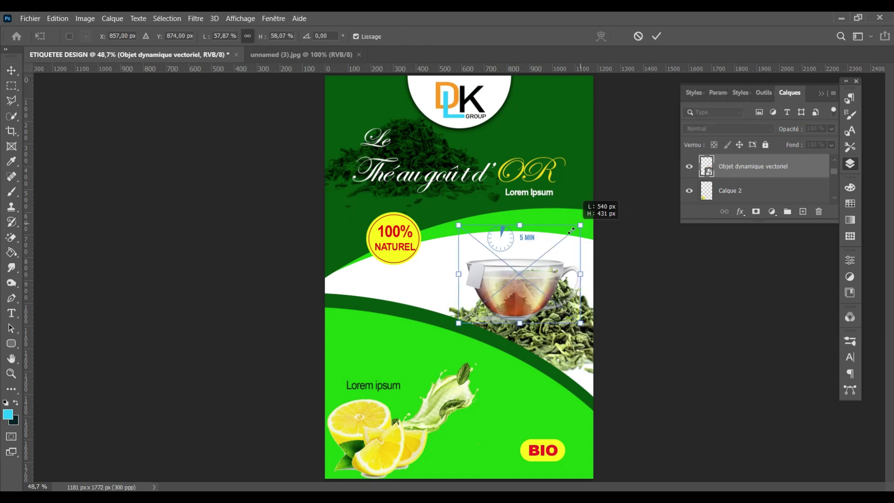
pyautogui.click(656, 37)
pyautogui.click(575, 322)
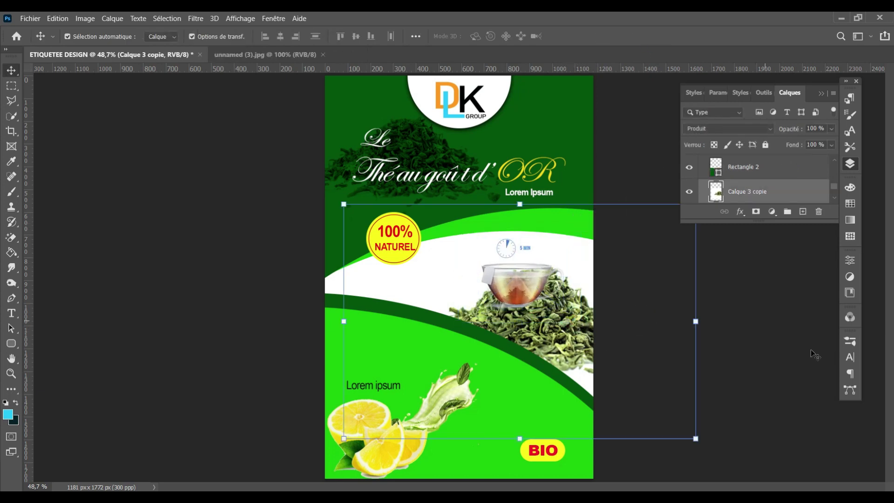
pyautogui.moveTo(561, 325); pyautogui.dragTo(557, 295)
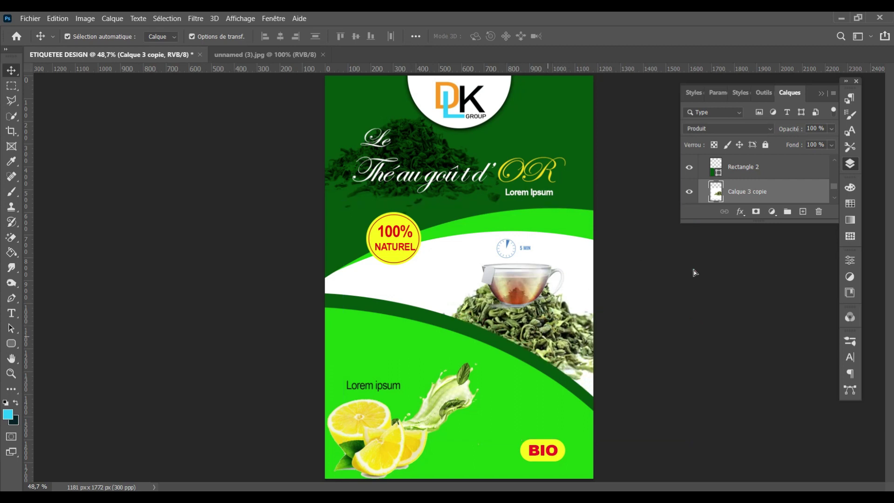
pyautogui.click(560, 297)
pyautogui.hotkey('shift', 'Up')
pyautogui.hotkey('shift', 'Up')
pyautogui.hotkey('shift', 'Up')
pyautogui.hotkey('shift', 'Up')
pyautogui.hotkey('shift', 'Up')
pyautogui.hotkey('shift', 'Up')
pyautogui.hotkey('shift', 'Up')
pyautogui.hotkey('shift', 'Up')
pyautogui.hotkey('shift', 'Left')
pyautogui.hotkey('shift', 'Up')
pyautogui.hotkey('shift', 'Up')
pyautogui.hotkey('shift', 'Up')
pyautogui.hotkey('shift', 'Up')
pyautogui.hotkey('shift', 'Up')
# - Nudge the green Rectangle 1 background shape upward with two Shift+Up presses
pyautogui.click(580, 232)
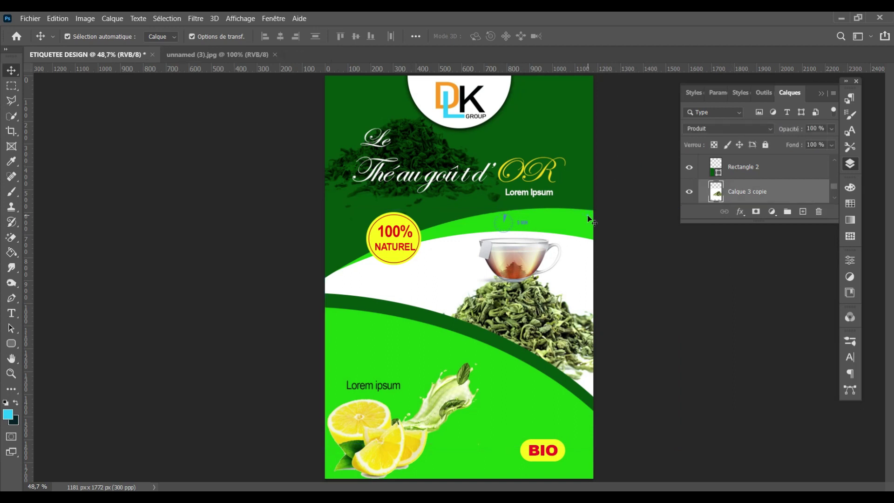
pyautogui.scroll(-2, 738, 192)
pyautogui.click(737, 192)
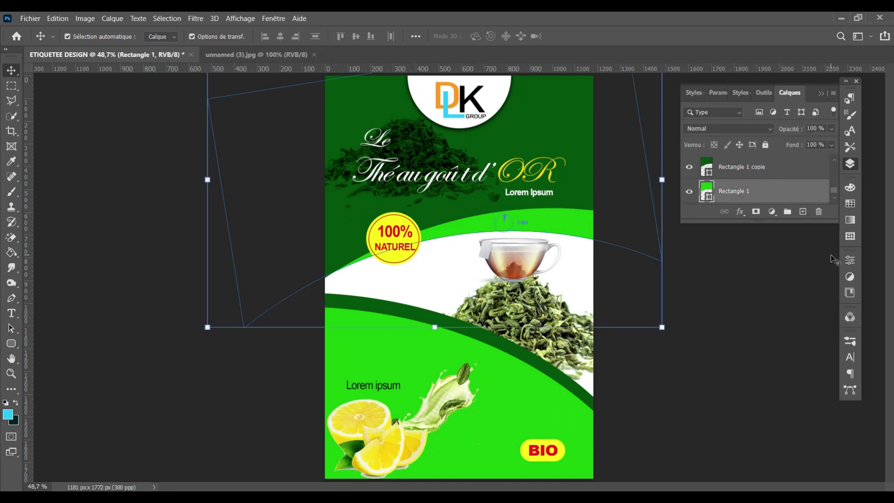
pyautogui.hotkey('shift', 'Up')
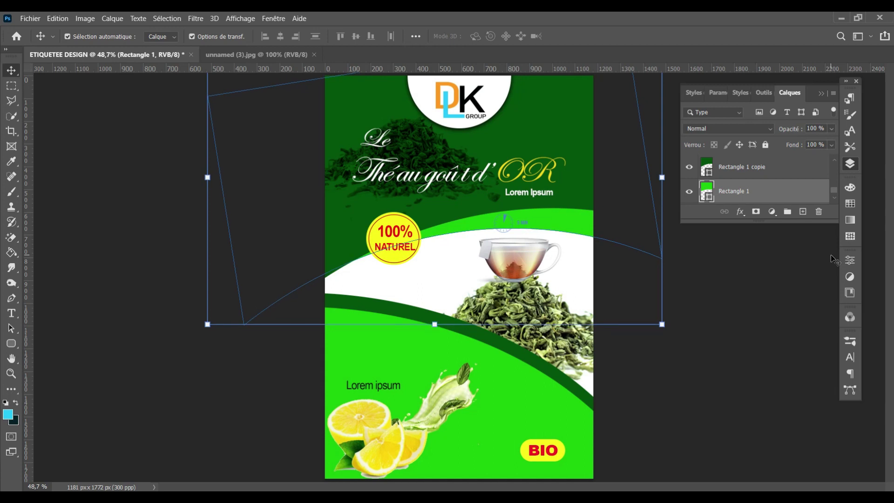
pyautogui.hotkey('shift', 'Up')
pyautogui.hotkey('shift', 'Up')
pyautogui.hotkey('shift', 'Up')
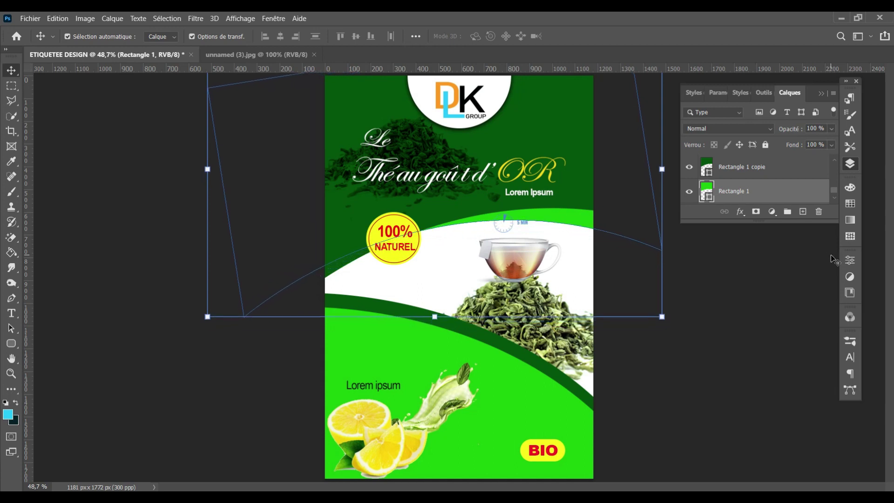
pyautogui.click(750, 377)
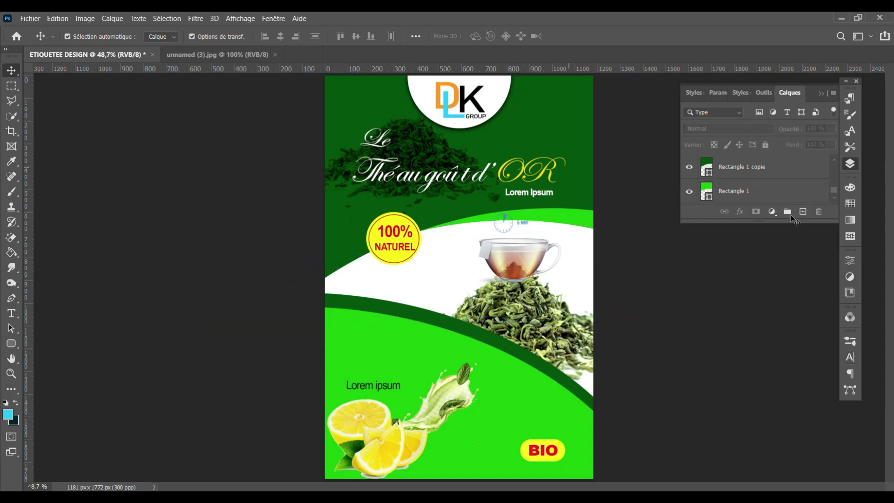